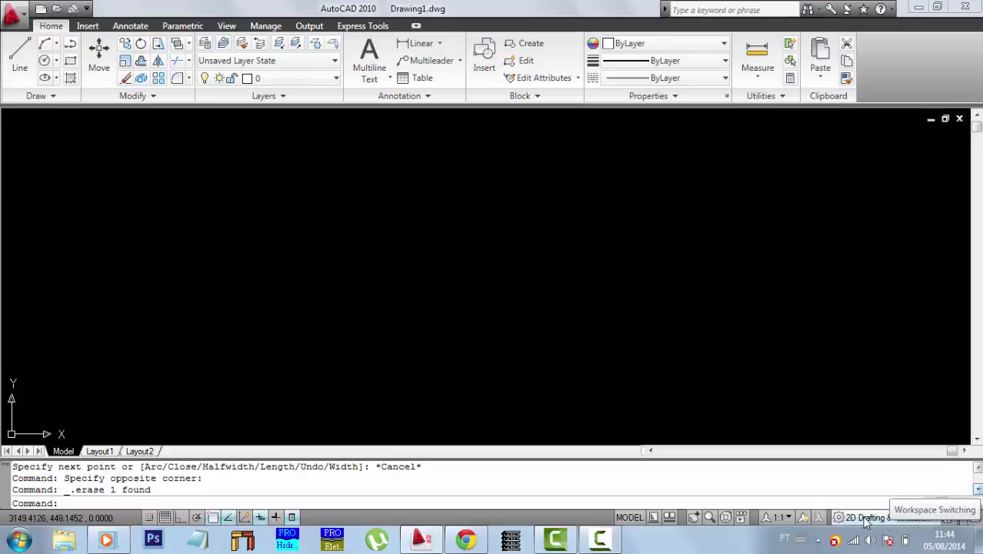
# - Switch the workspace to AutoCAD Classic and collapse the ribbon to its panel titles
pyautogui.click(936, 520)
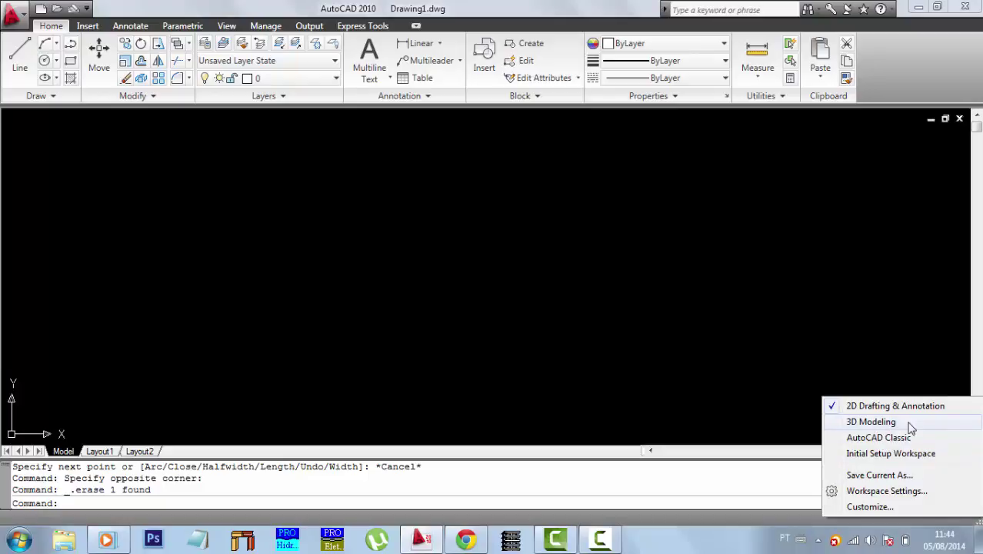
pyautogui.click(883, 437)
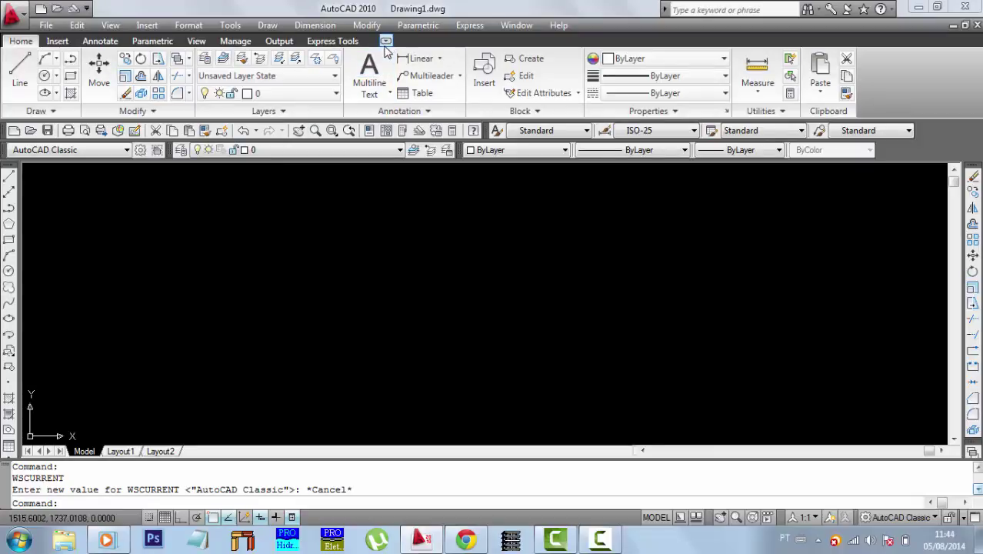
pyautogui.click(386, 41)
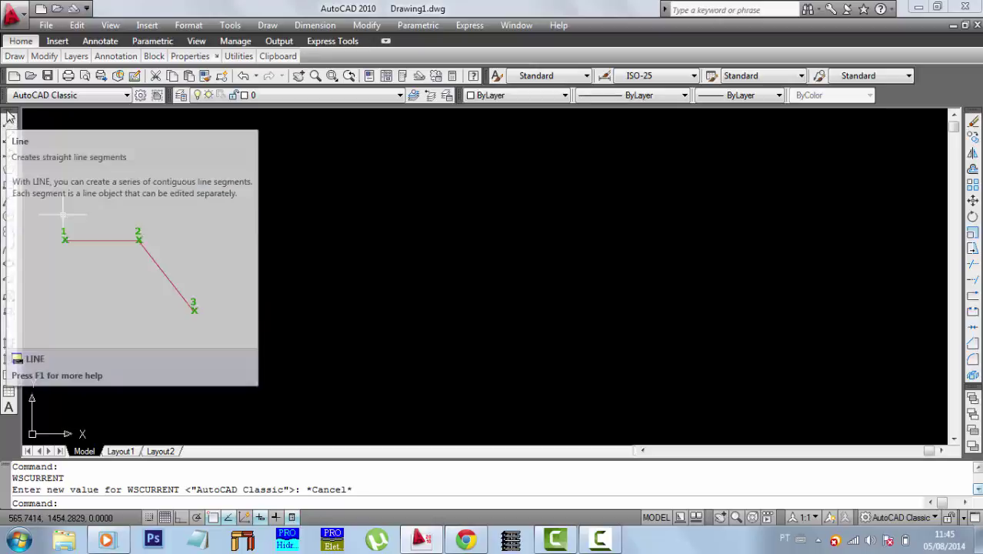
# - Undock the Draw toolbar into the drawing area and dock it back at its original edge
pyautogui.moveTo(85, 140); pyautogui.dragTo(236, 169)
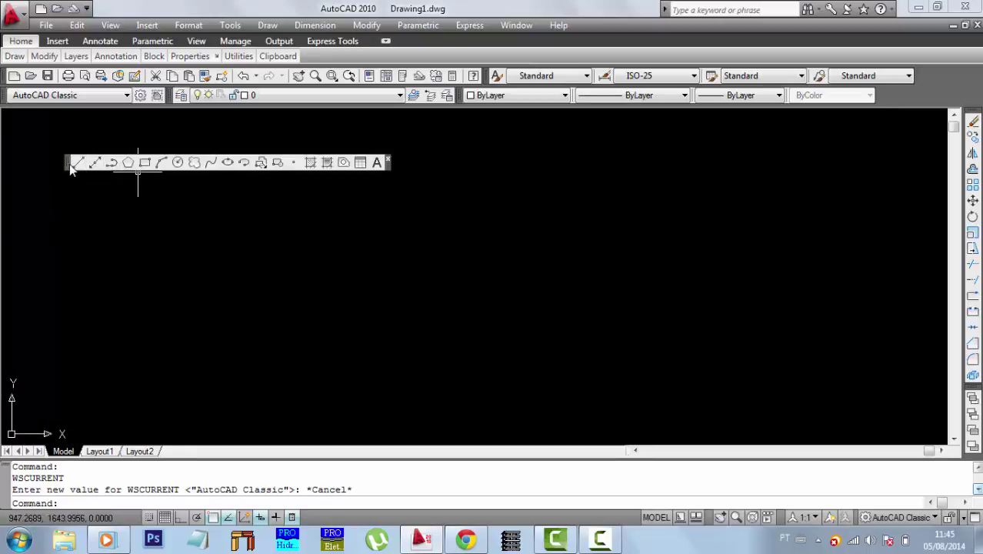
pyautogui.moveTo(66, 164)
pyautogui.mouseDown()
pyautogui.moveTo(28, 153)
pyautogui.moveTo(8, 128)
pyautogui.moveTo(11, 219)
pyautogui.mouseUp()
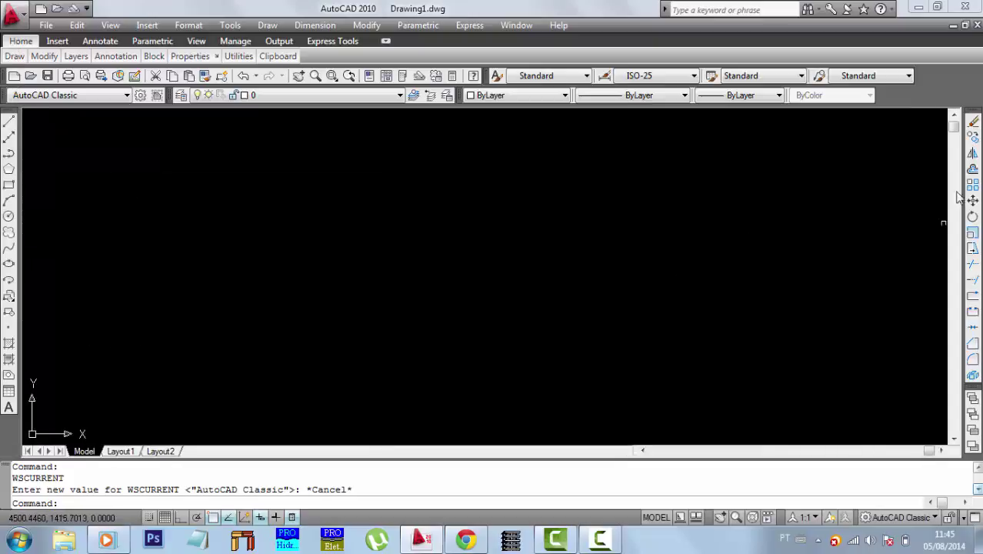
# - Switch the workspace back to 2D Drafting & Annotation
pyautogui.click(930, 517)
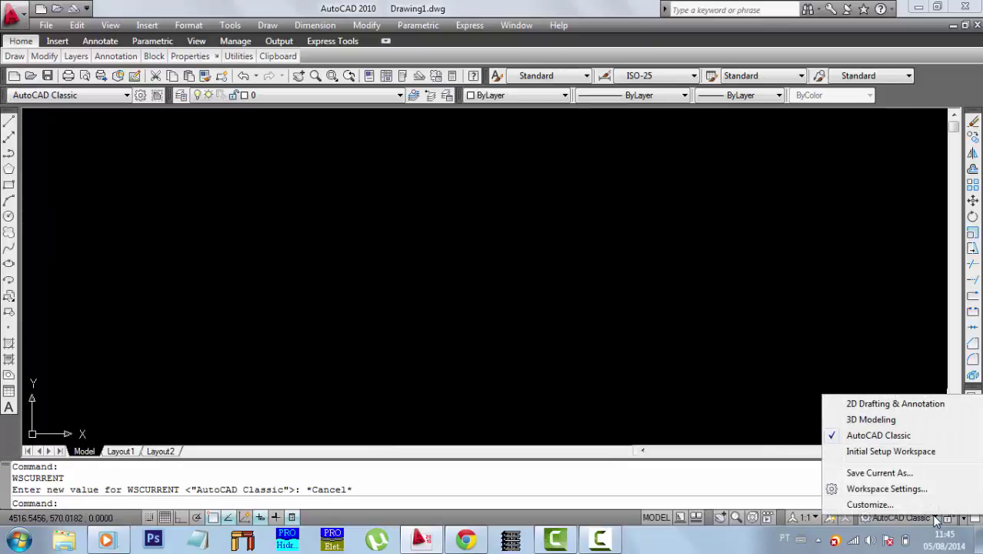
pyautogui.click(876, 406)
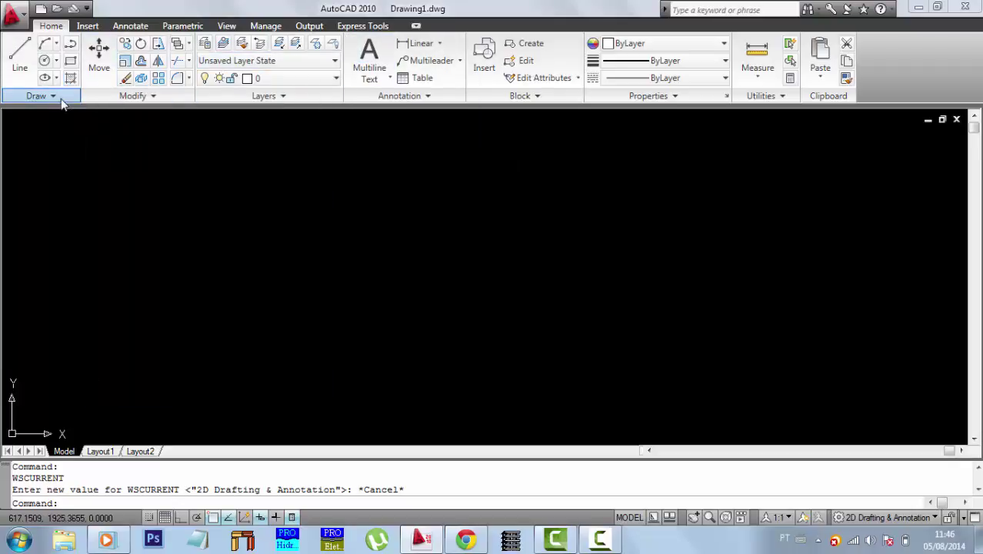
# - Examine the additional drawing, modifying and annotation tools and the list of available workspaces
pyautogui.click(53, 96)
pyautogui.click(57, 99)
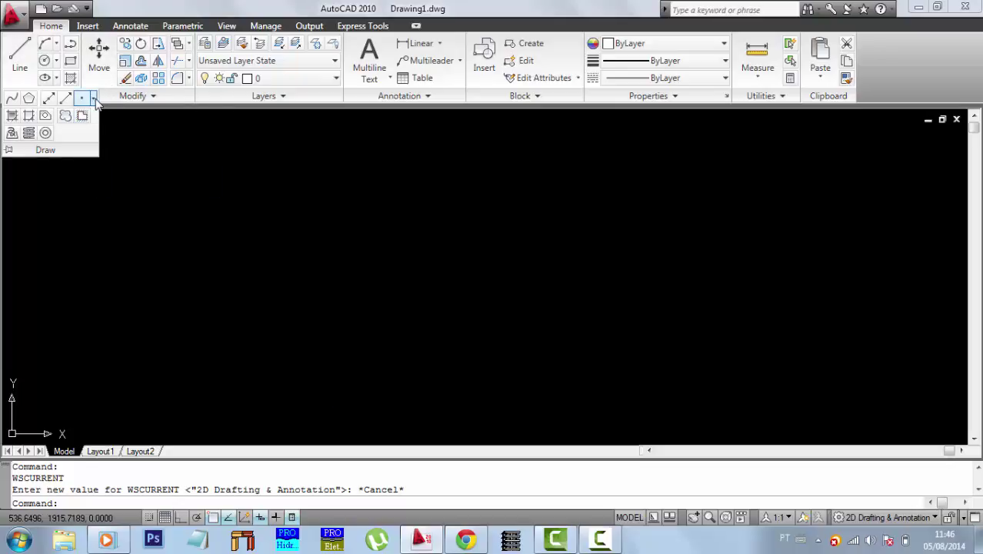
pyautogui.click(93, 99)
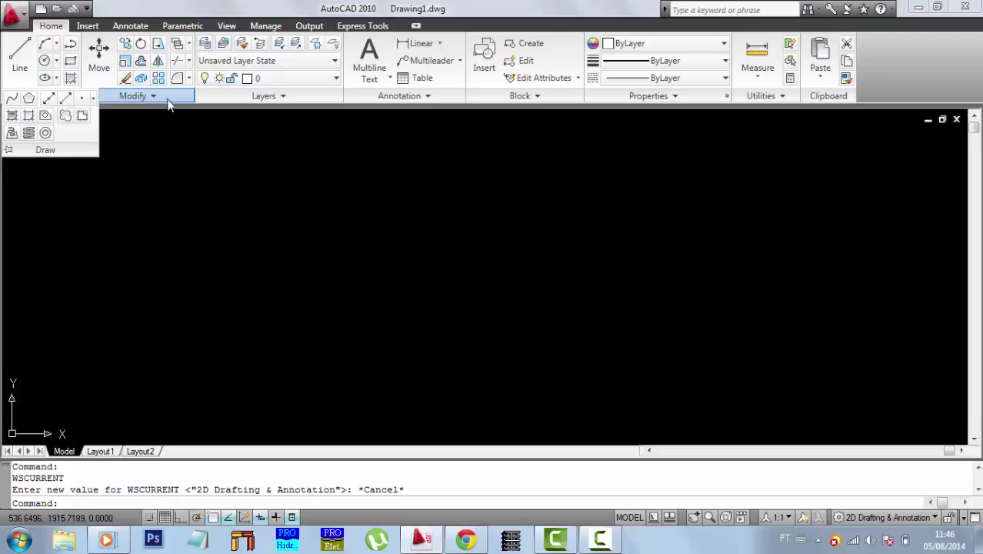
pyautogui.click(134, 95)
pyautogui.click(146, 99)
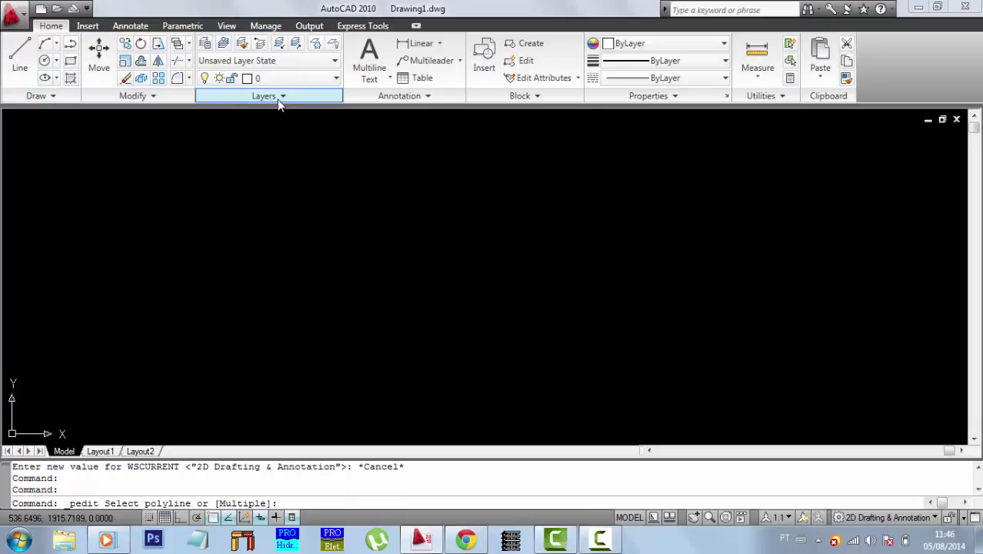
pyautogui.click(434, 97)
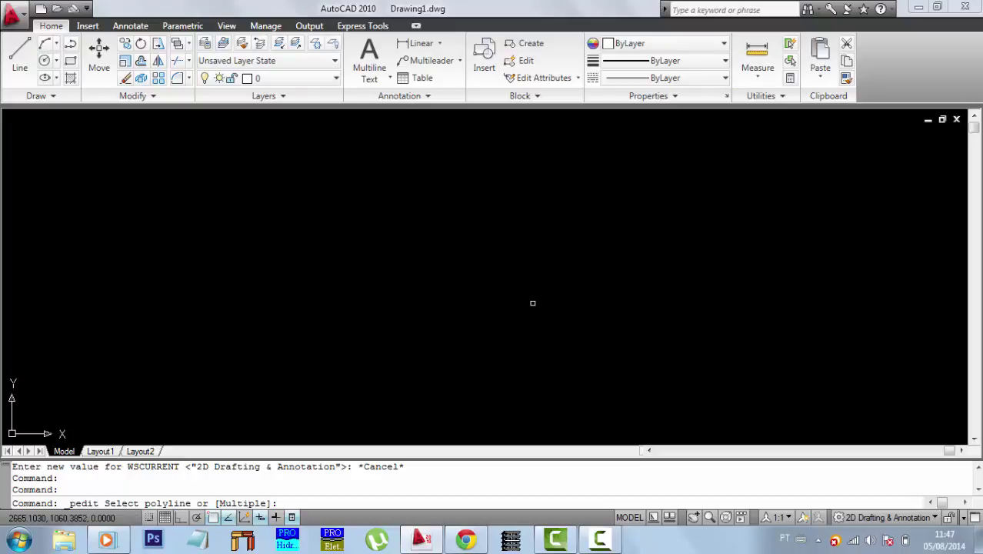
pyautogui.click(922, 518)
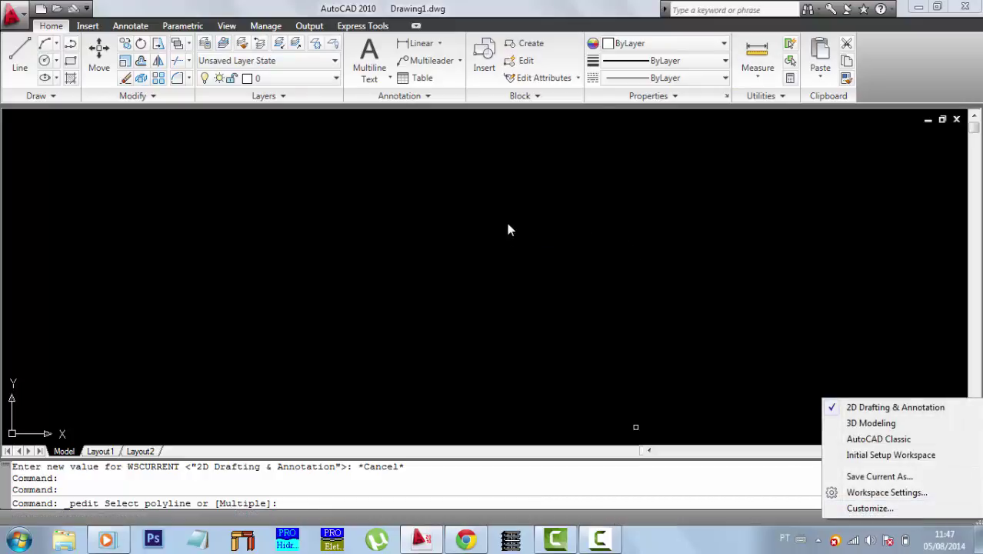
pyautogui.click(504, 248)
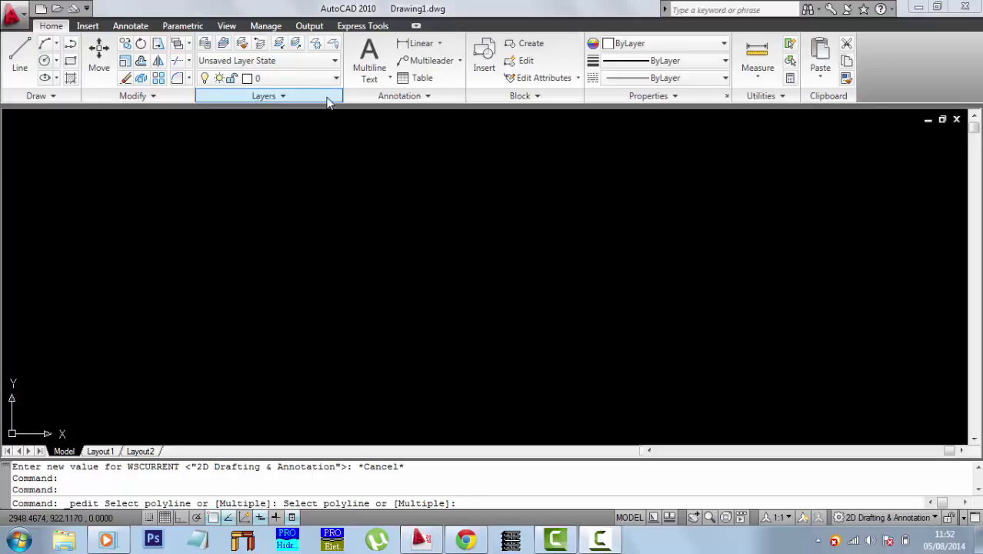
# - Examine the additional layer tools and the options for creating and managing layer states
pyautogui.click(279, 95)
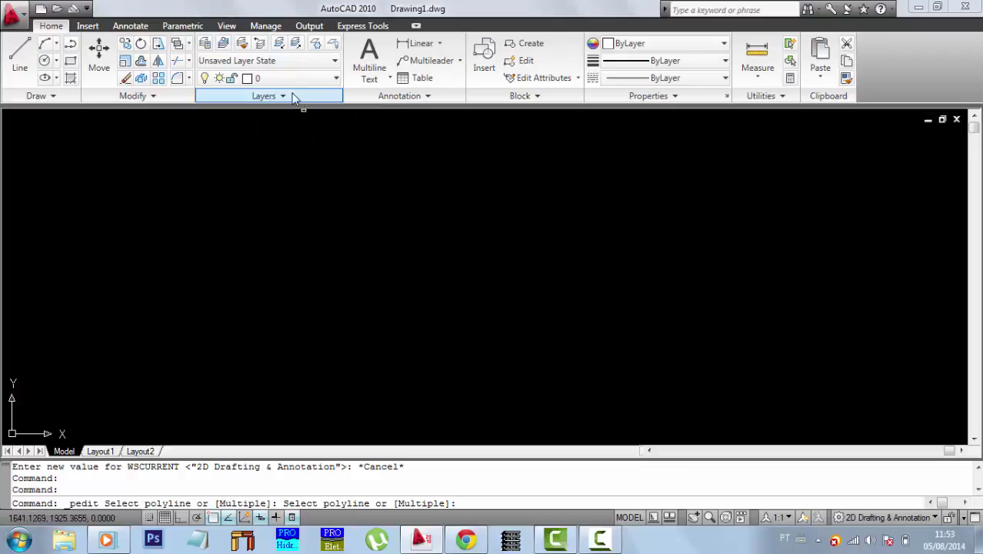
pyautogui.click(295, 97)
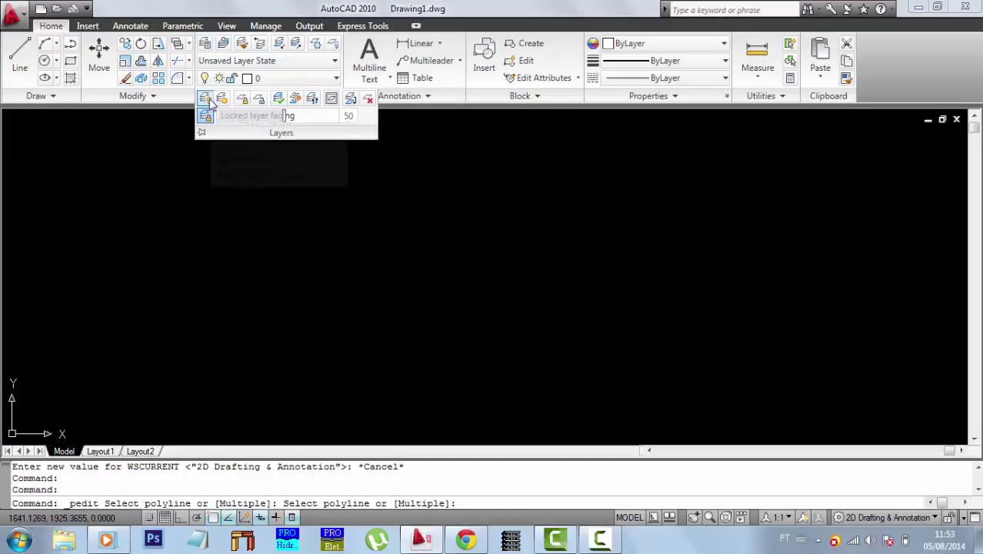
pyautogui.click(334, 61)
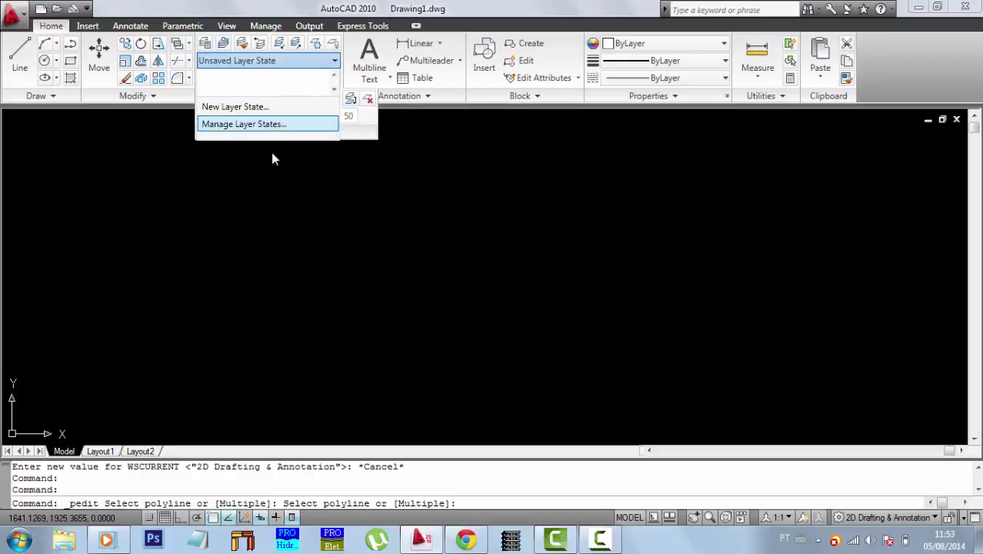
pyautogui.click(314, 183)
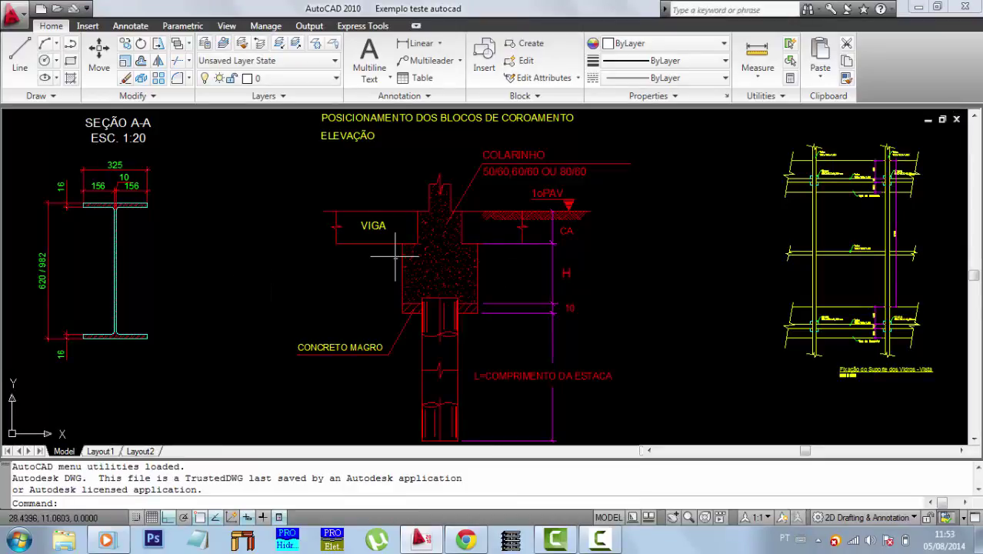
# - Examine the SEÇÃO A-A beam section, including its flanges, web, hatching and dimensions
pyautogui.moveTo(256, 258); pyautogui.dragTo(430, 260, button='middle')
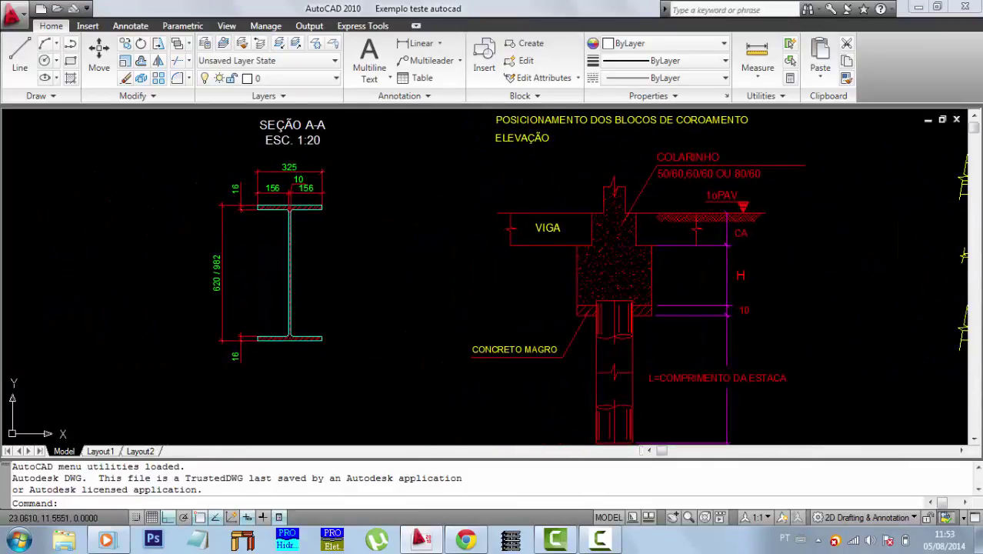
pyautogui.scroll(4, 243, 297)
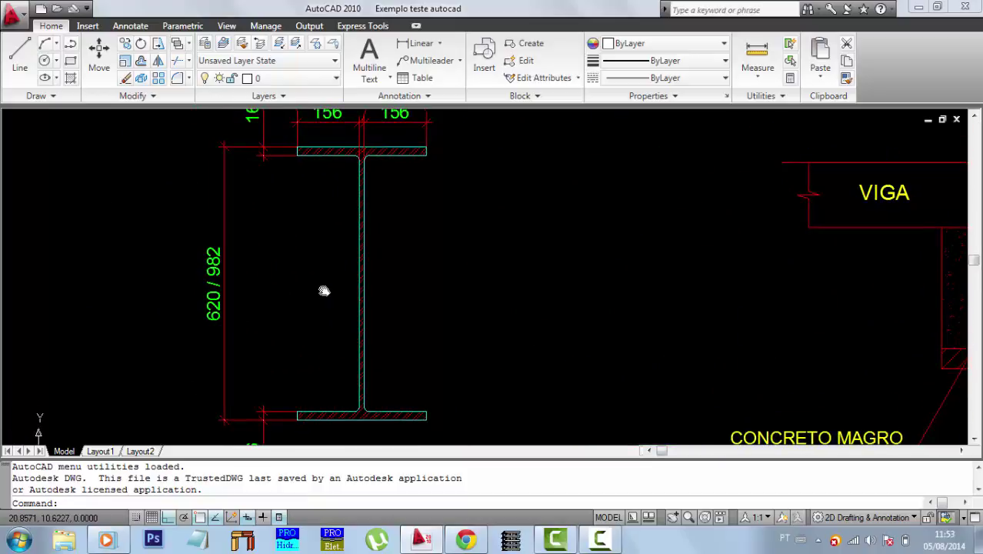
pyautogui.scroll(4, 291, 161)
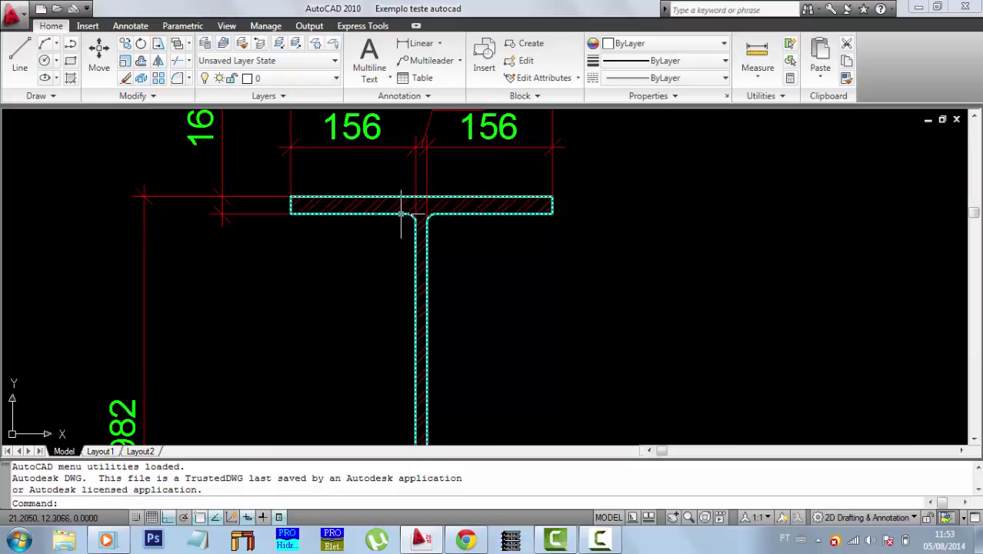
pyautogui.scroll(-5, 377, 213)
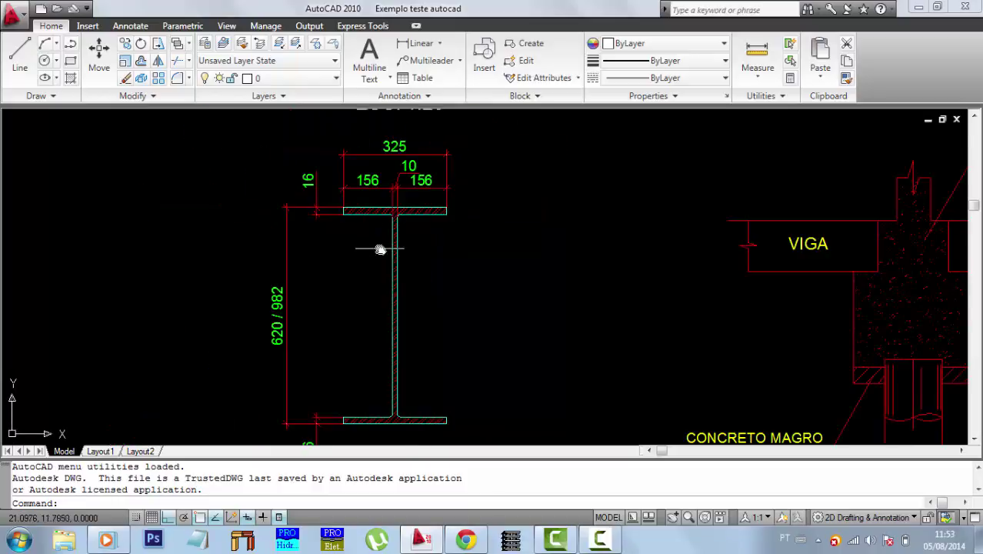
pyautogui.moveTo(379, 249); pyautogui.dragTo(374, 207, button='middle')
pyautogui.scroll(2, 362, 172)
pyautogui.scroll(3, 362, 171)
pyautogui.scroll(-4, 347, 163)
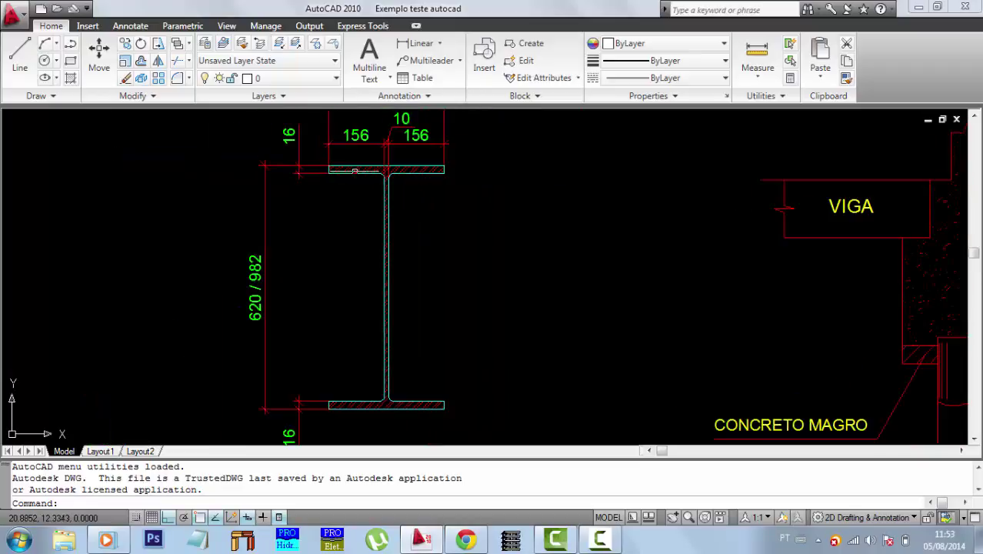
pyautogui.moveTo(372, 167); pyautogui.dragTo(373, 213, button='middle')
pyautogui.scroll(3, 381, 193)
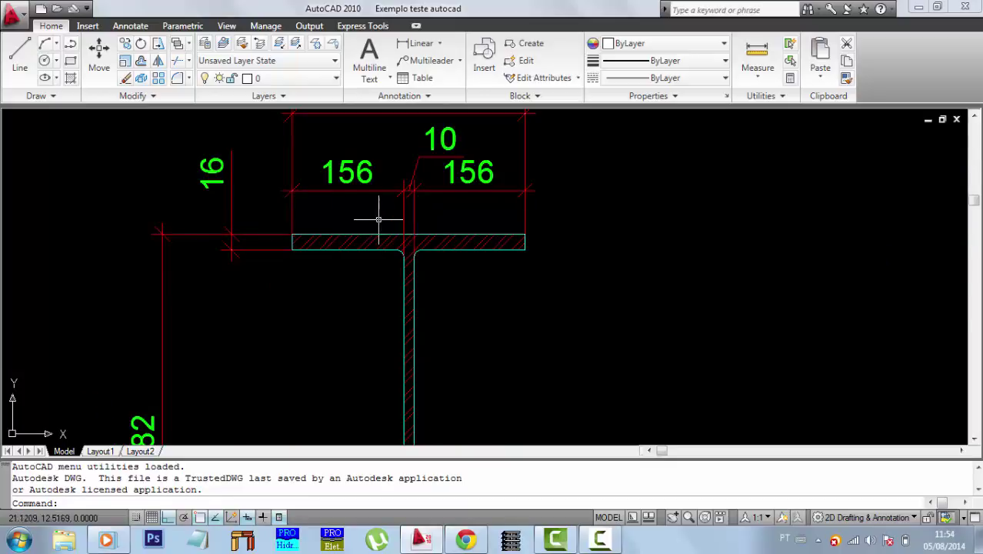
# - Examine the pile cap elevation and compare it with the other details in the example drawing
pyautogui.scroll(-4, 384, 213)
pyautogui.moveTo(636, 293); pyautogui.dragTo(322, 249, button='middle')
pyautogui.moveTo(678, 285); pyautogui.dragTo(550, 268, button='middle')
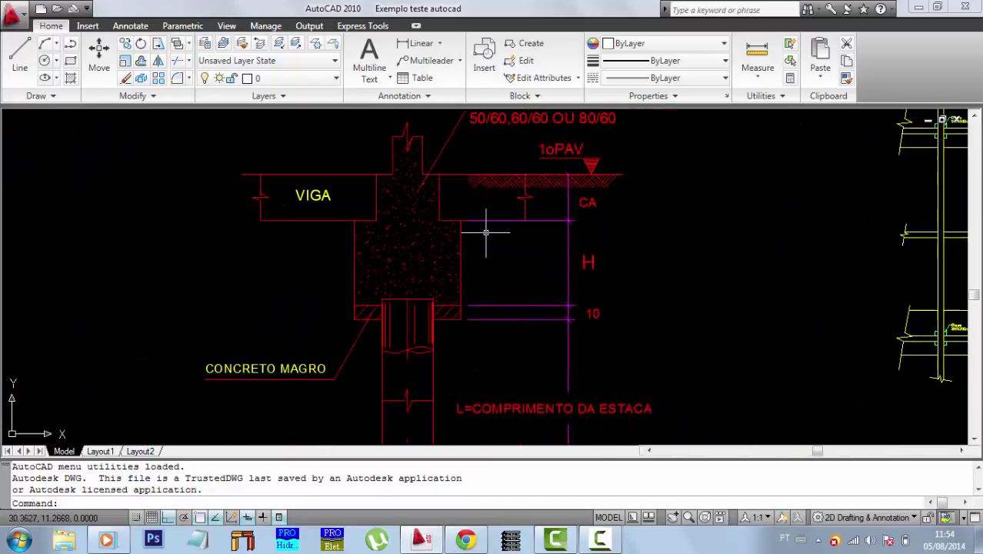
pyautogui.scroll(-4, 532, 305)
pyautogui.moveTo(691, 310); pyautogui.dragTo(709, 324, button='middle')
pyautogui.scroll(2, 389, 279)
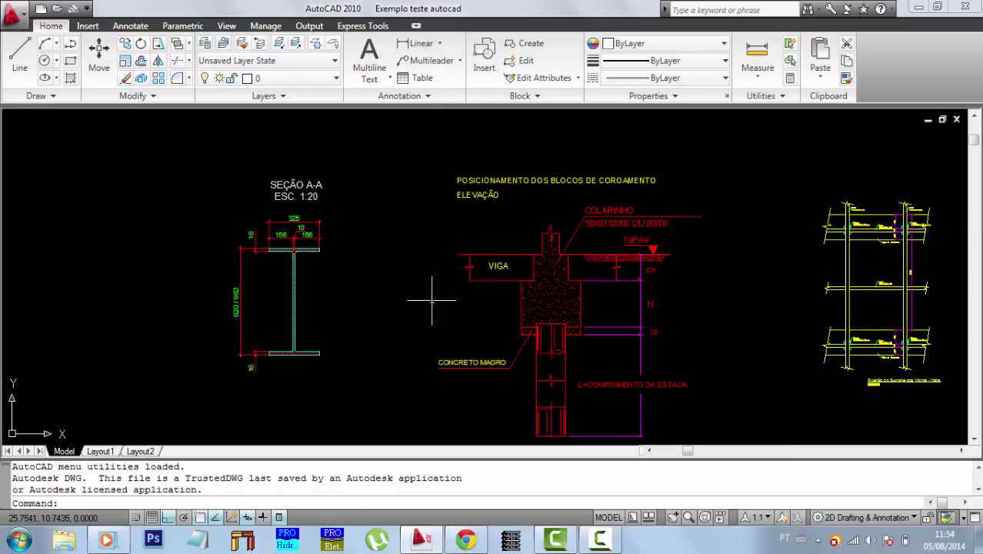
pyautogui.moveTo(431, 299); pyautogui.dragTo(361, 289, button='middle')
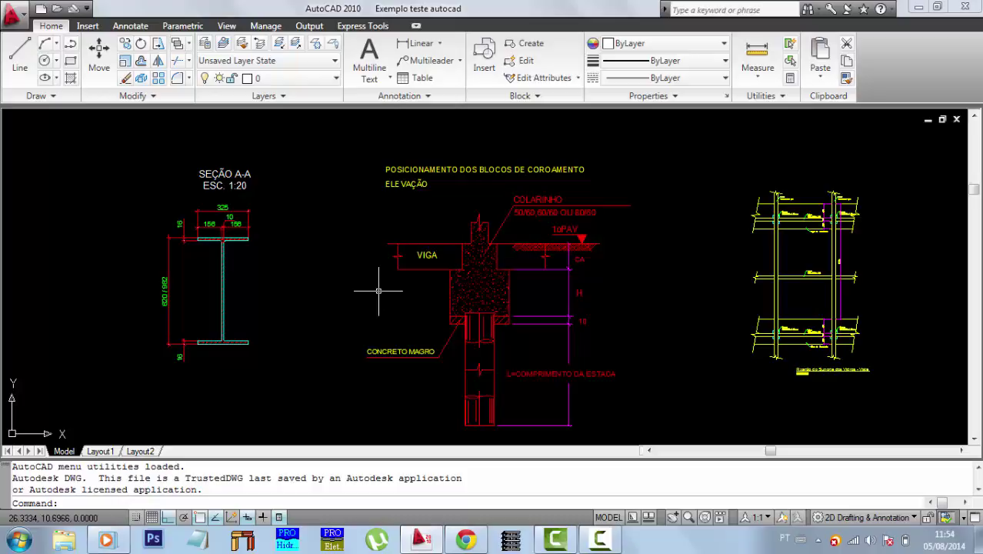
# - Review the extra layer tools for the example drawing, then close them without selecting any objects
pyautogui.click(278, 96)
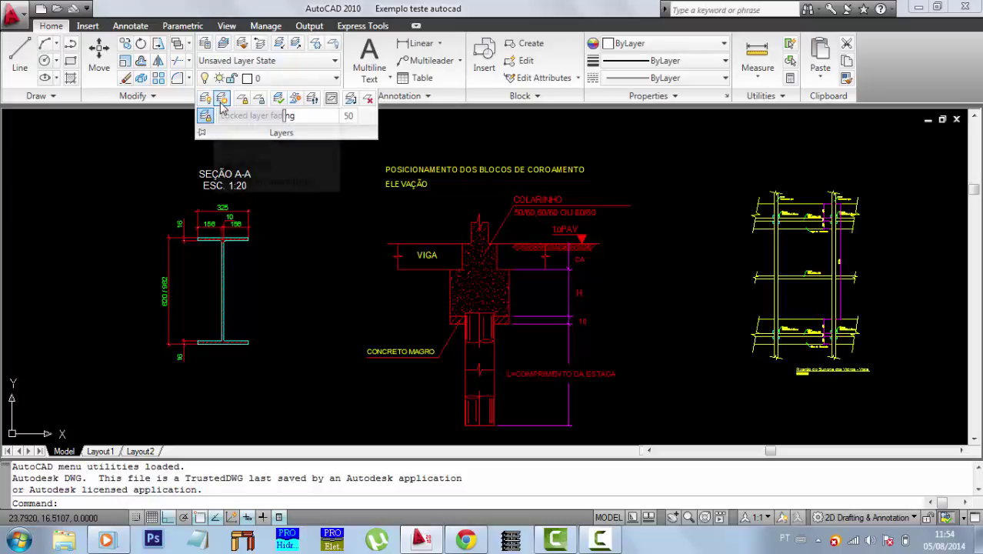
pyautogui.click(321, 220)
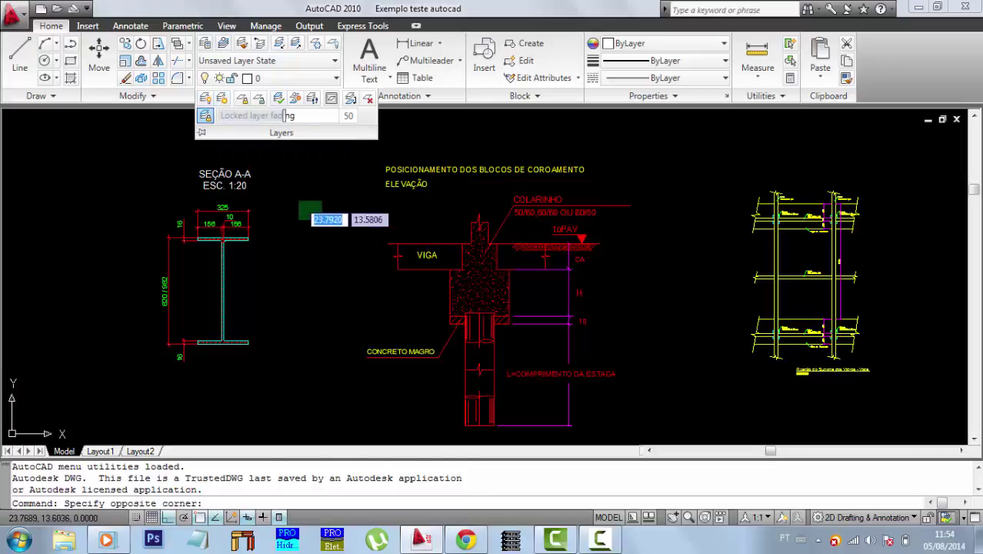
pyautogui.click(299, 202)
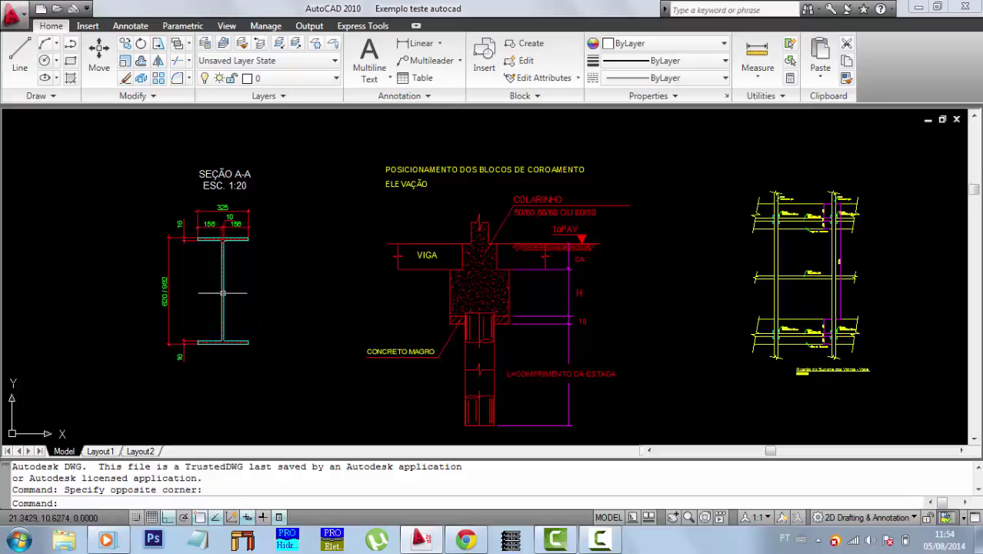
# - Inspect the diagonal hatch filling the upper flange and web of the SEÇÃO A-A beam
pyautogui.scroll(5, 231, 273)
pyautogui.scroll(3, 227, 225)
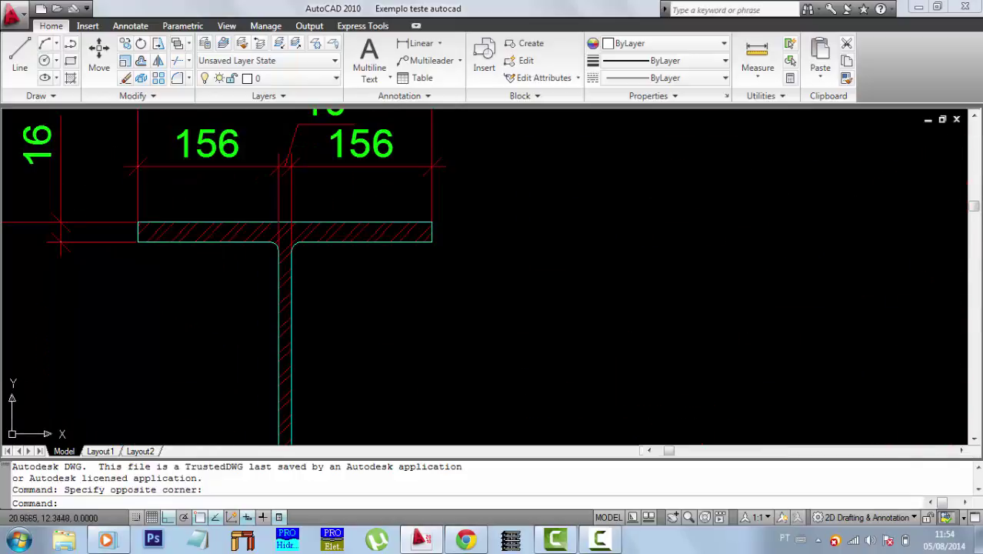
pyautogui.scroll(2, 175, 231)
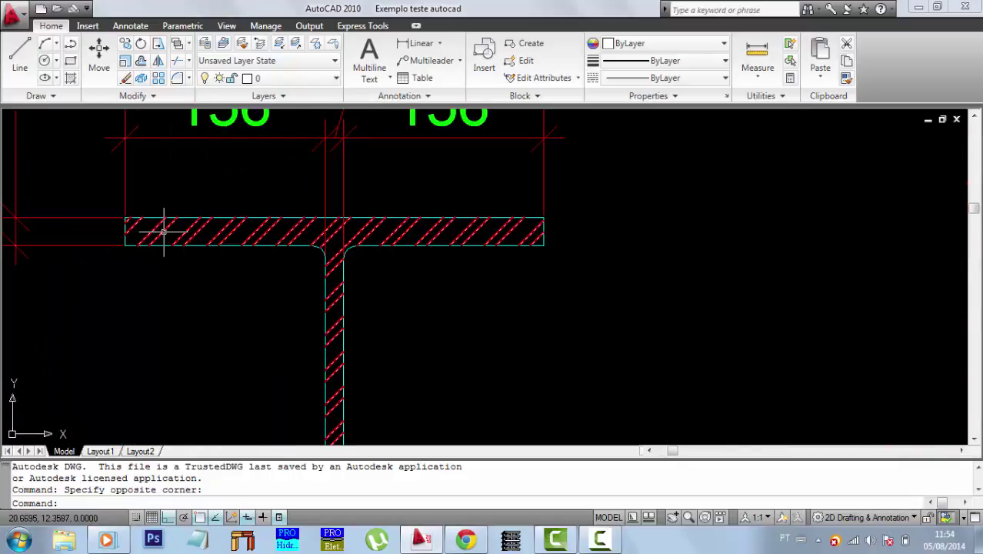
pyautogui.moveTo(163, 231)
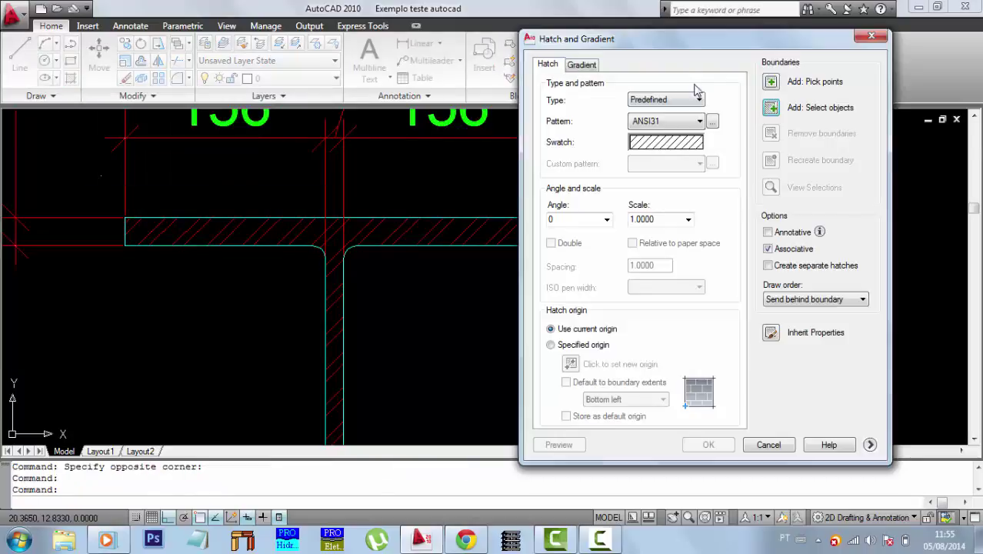
# - Review the pattern type choices in the Hatch and Gradient settings, keep Predefined, and cancel without creating a hatch
pyautogui.moveTo(680, 50); pyautogui.dragTo(481, 45)
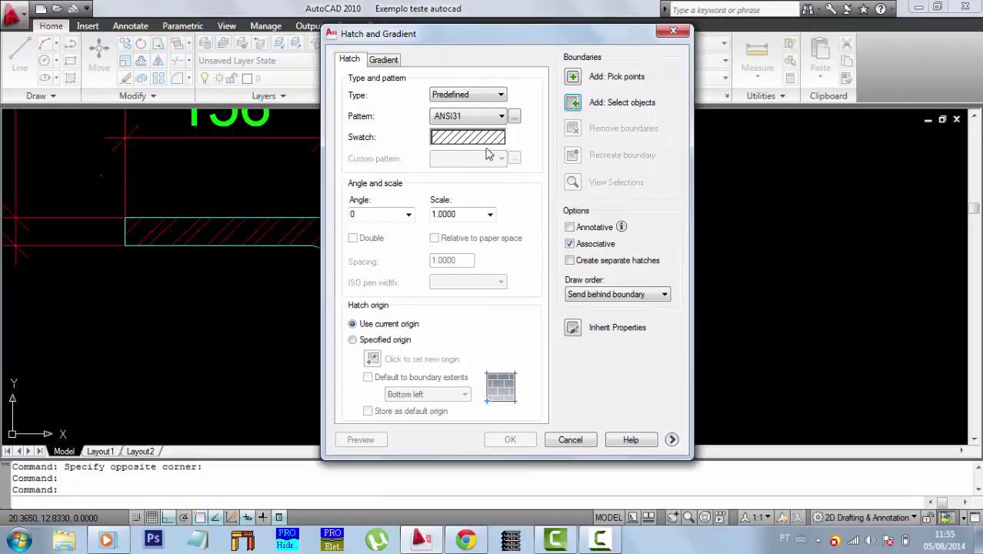
pyautogui.click(481, 95)
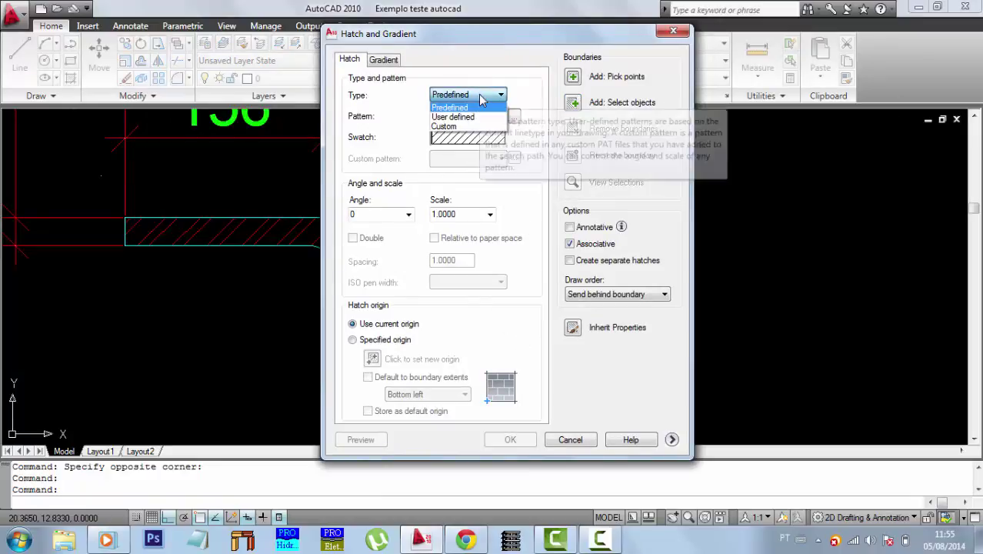
pyautogui.click(476, 104)
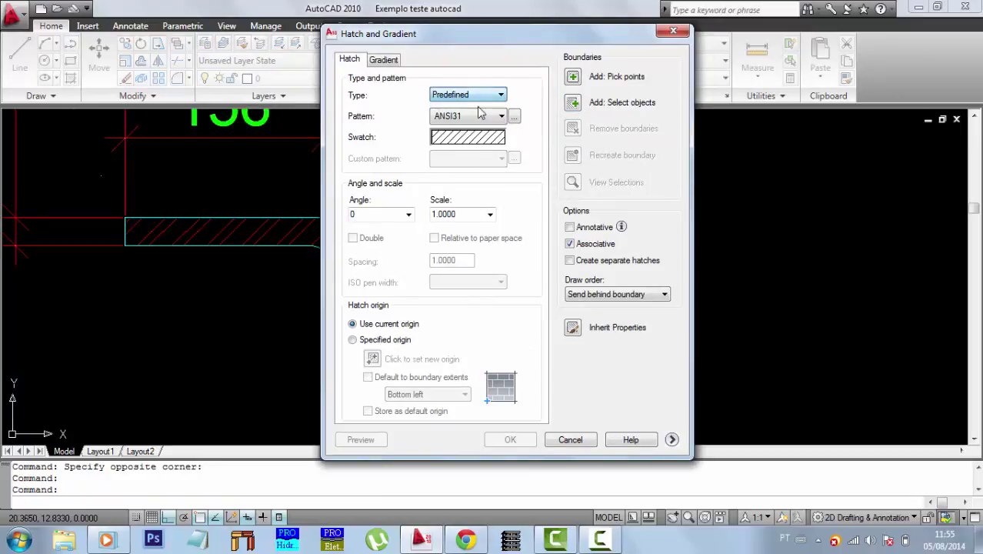
pyautogui.click(582, 445)
# - Examine the pile cap elevation, including its speckled concrete fill and the hatched CONCRETO MAGRO strip
pyautogui.scroll(-5, 531, 308)
pyautogui.moveTo(571, 317)
pyautogui.mouseDown(button='middle')
pyautogui.moveTo(478, 307)
pyautogui.moveTo(324, 257)
pyautogui.mouseUp(button='middle')
pyautogui.moveTo(569, 287); pyautogui.dragTo(442, 275, button='middle')
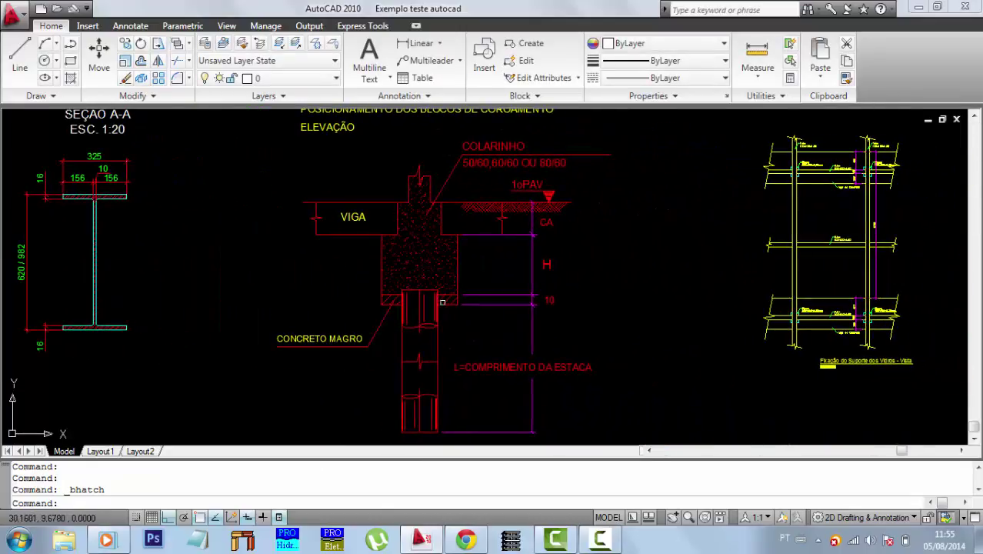
pyautogui.moveTo(473, 317); pyautogui.dragTo(514, 304, button='middle')
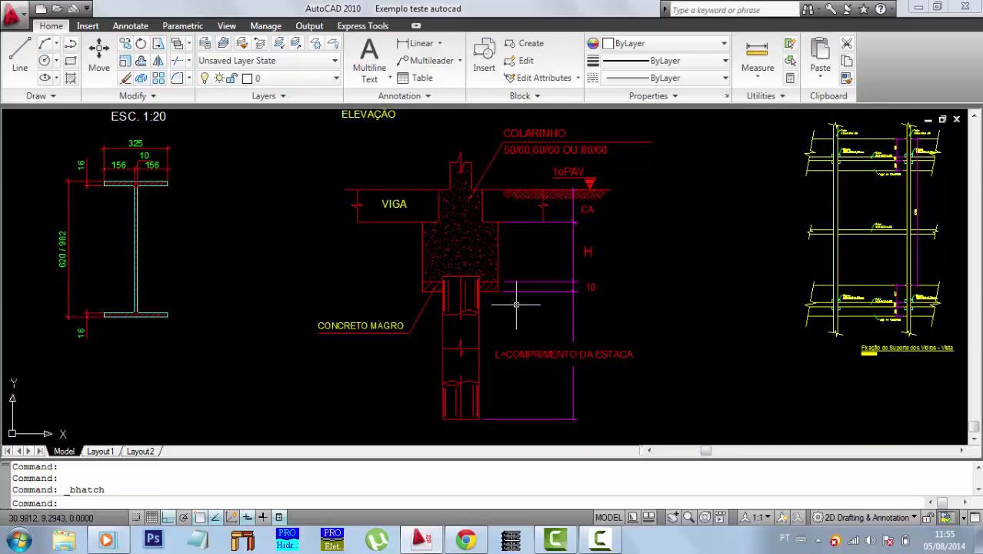
pyautogui.moveTo(455, 291); pyautogui.dragTo(450, 314, button='middle')
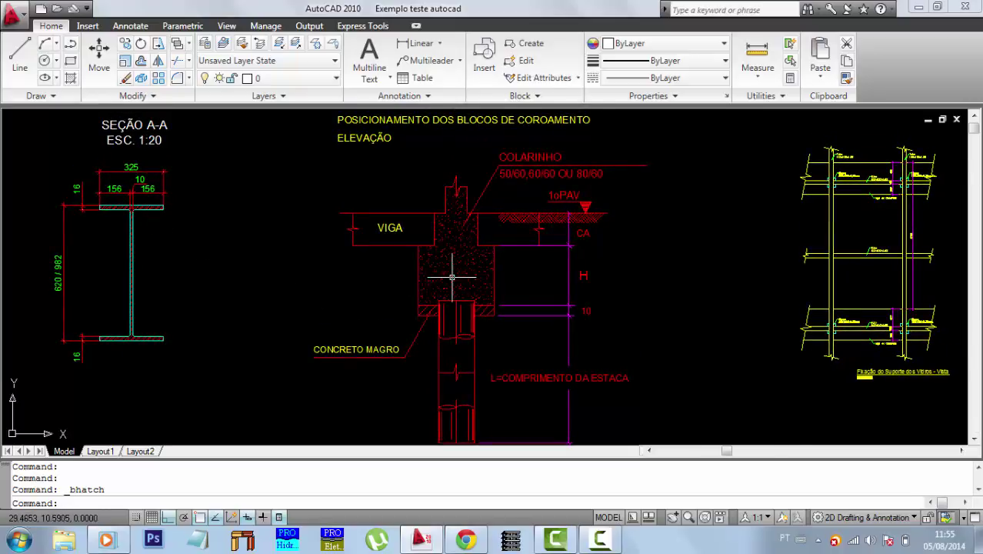
pyautogui.scroll(3, 452, 277)
pyautogui.scroll(-2, 482, 281)
pyautogui.moveTo(482, 317)
pyautogui.mouseDown(button='middle')
pyautogui.moveTo(520, 285)
pyautogui.moveTo(543, 287)
pyautogui.mouseUp(button='middle')
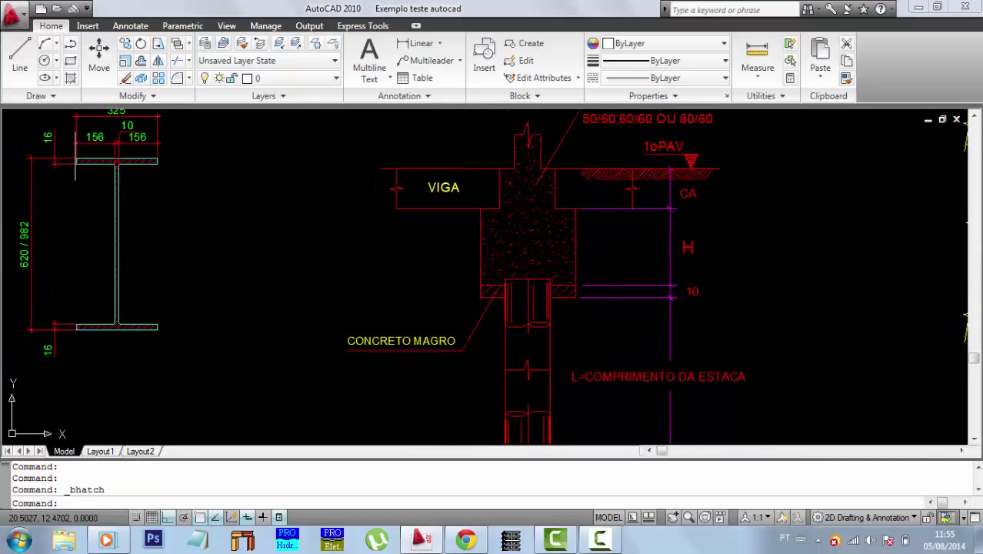
# - Inspect the properties of the SEÇÃO A-A beam hatch, then check its Hatch Edit settings and cancel without changes
pyautogui.scroll(6, 107, 160)
pyautogui.click(236, 181)
pyautogui.click(171, 163)
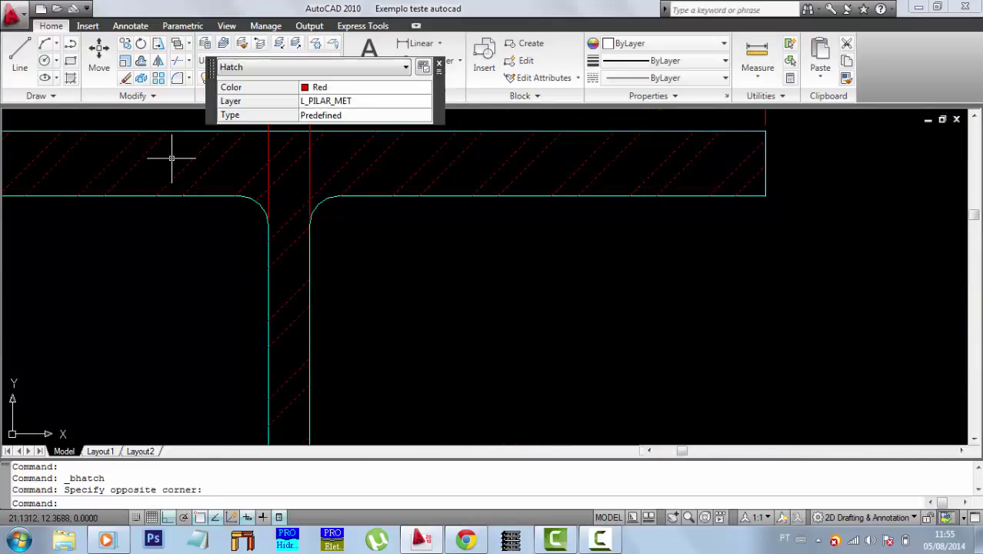
pyautogui.scroll(-2, 211, 193)
pyautogui.scroll(-1, 264, 194)
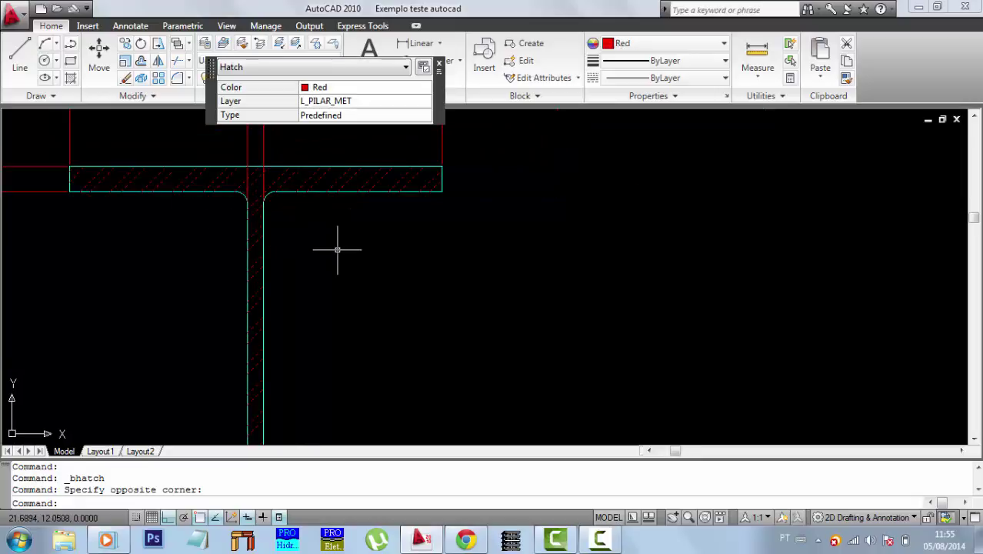
pyautogui.press('Escape')
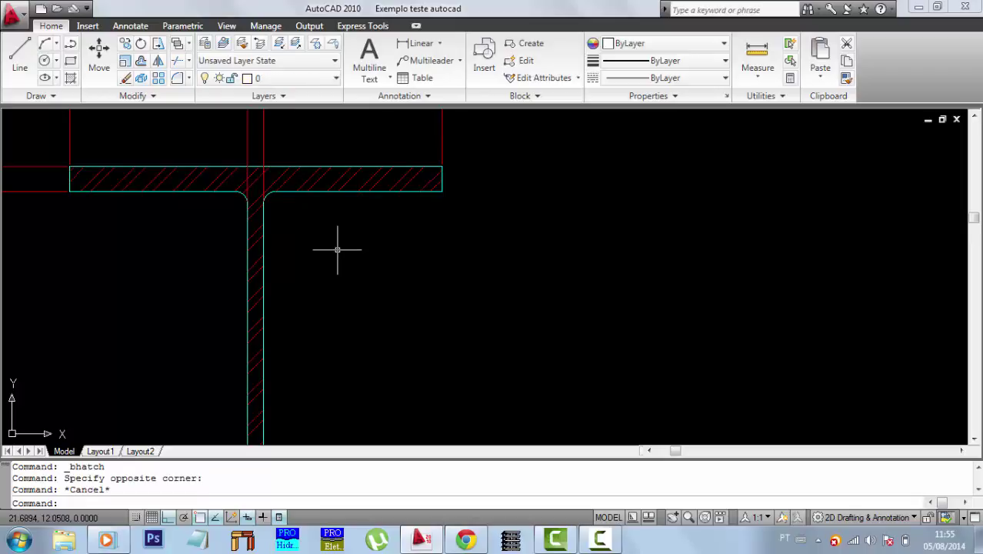
pyautogui.doubleClick(324, 177)
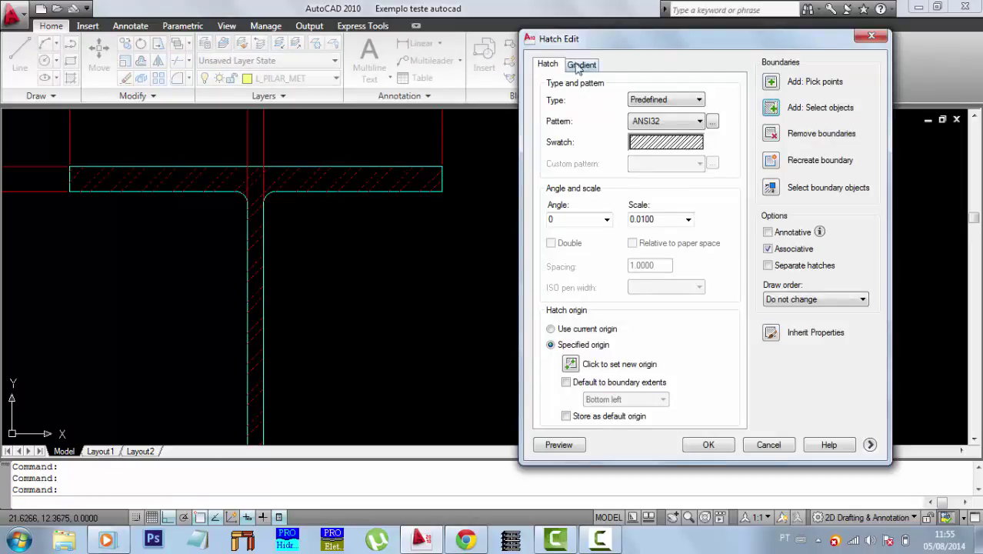
pyautogui.click(769, 445)
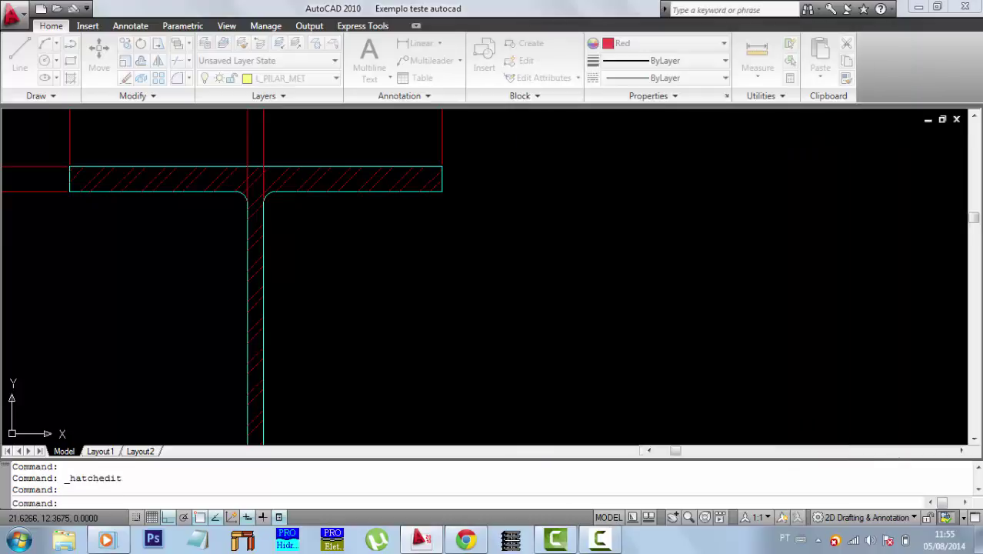
# - Select two diagonal lines in the CONCRETO MAGRO strip beside the pile to check their object type, then deselect them
pyautogui.scroll(-5, 450, 264)
pyautogui.moveTo(523, 299); pyautogui.dragTo(302, 208, button='middle')
pyautogui.scroll(3, 208, 163)
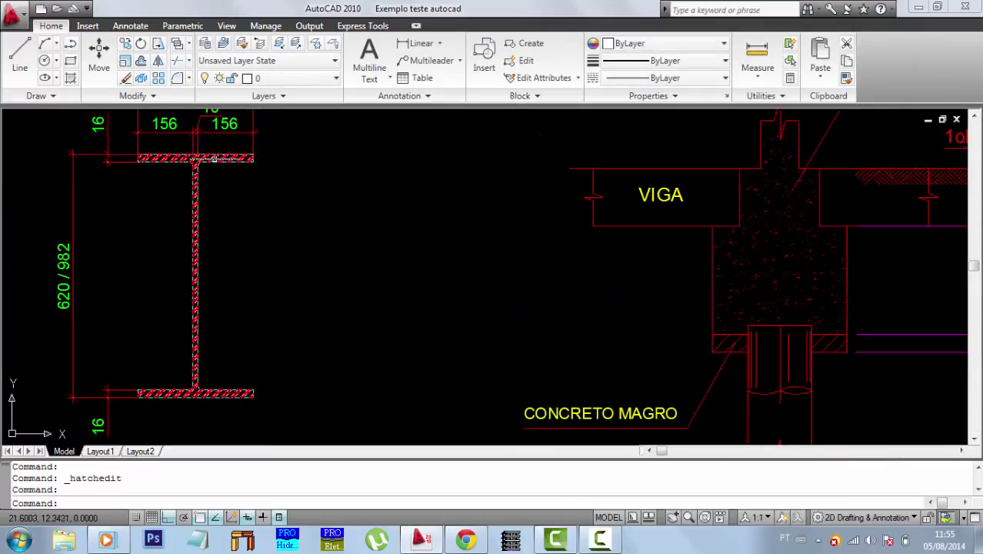
pyautogui.moveTo(571, 330); pyautogui.dragTo(362, 275, button='middle')
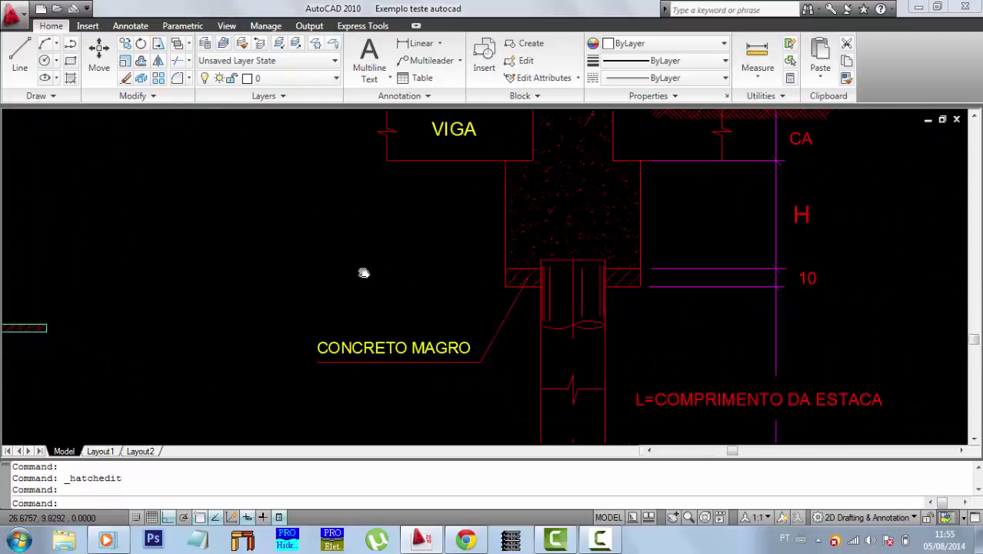
pyautogui.scroll(-2, 319, 297)
pyautogui.scroll(3, 505, 280)
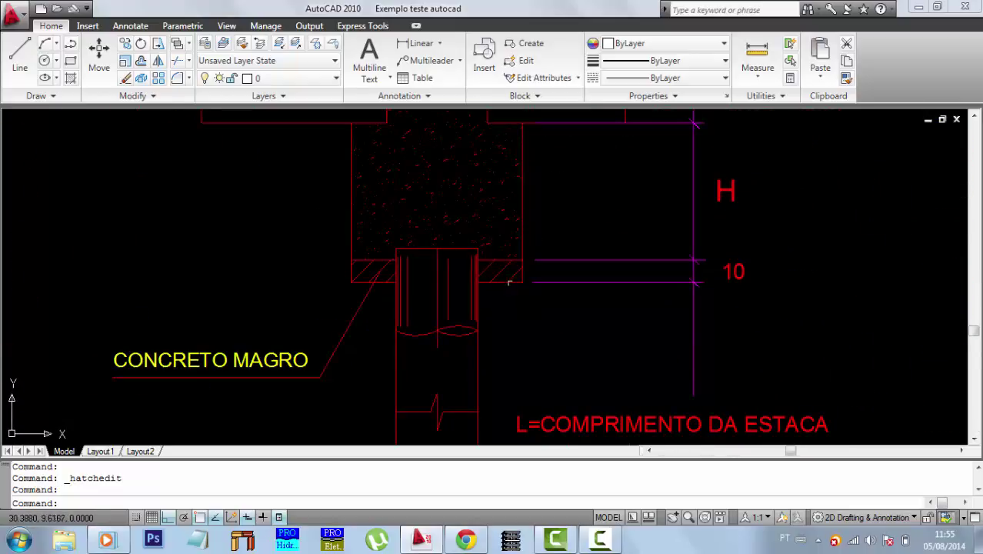
pyautogui.scroll(3, 518, 273)
pyautogui.click(517, 277)
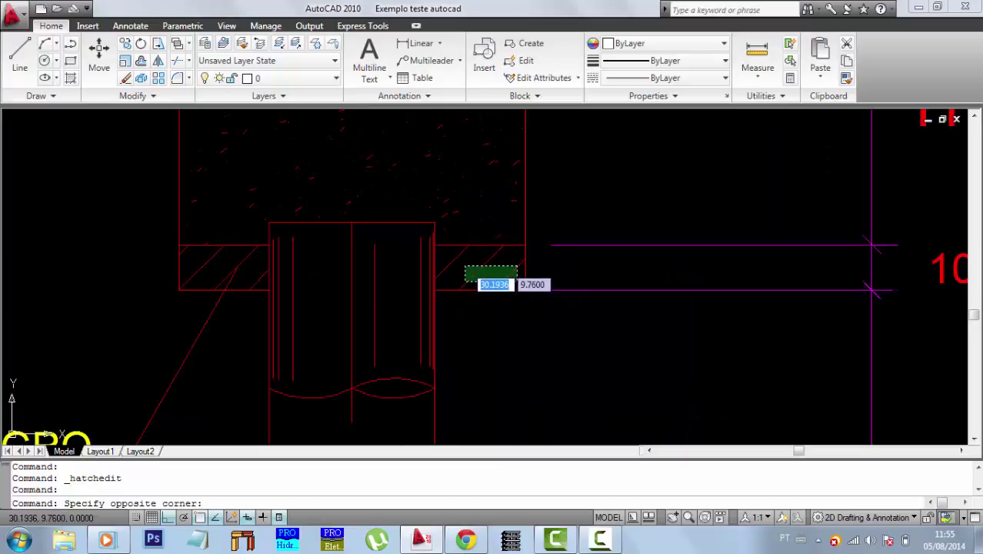
pyautogui.click(471, 269)
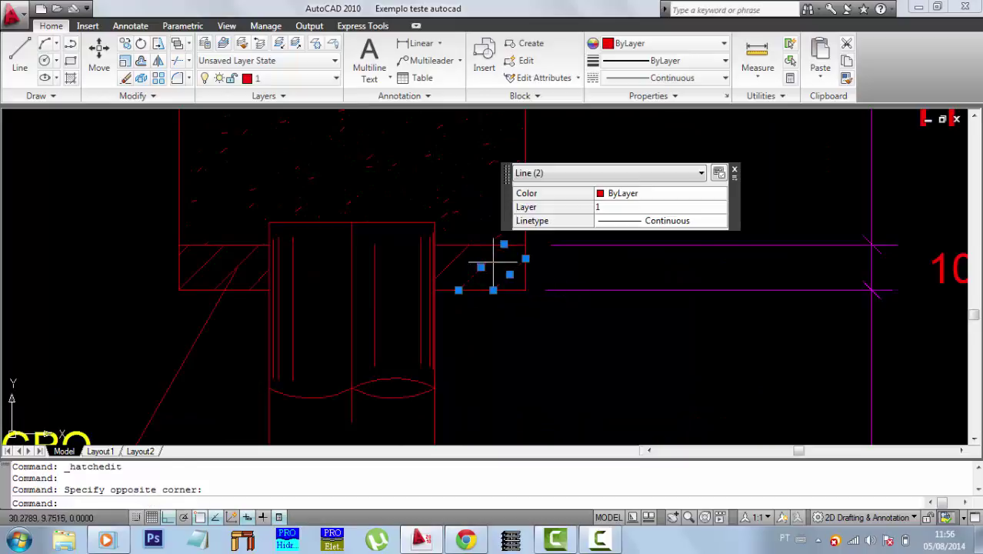
pyautogui.press('Escape')
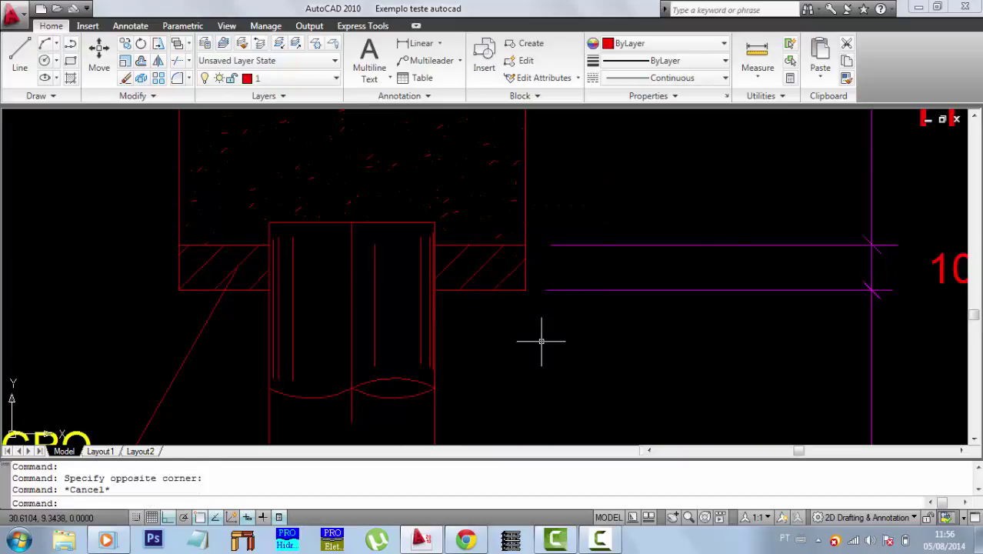
# - Select a single mark in the pile cap's speckled concrete fill to check its object type, then deselect it
pyautogui.moveTo(496, 277)
pyautogui.mouseDown(button='middle')
pyautogui.moveTo(521, 370)
pyautogui.moveTo(522, 304)
pyautogui.moveTo(529, 314)
pyautogui.mouseUp(button='middle')
pyautogui.click(522, 311)
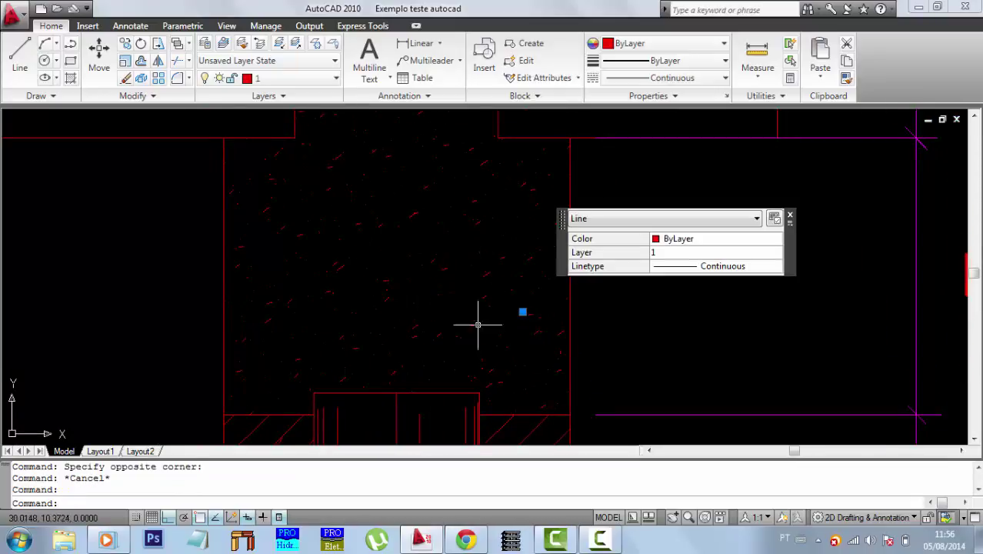
pyautogui.scroll(-2, 523, 312)
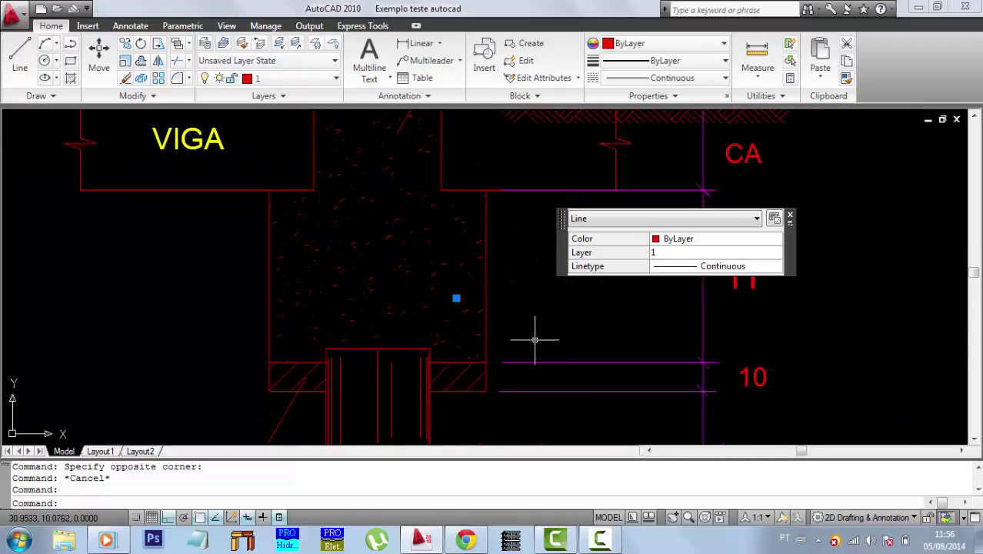
pyautogui.press('Escape')
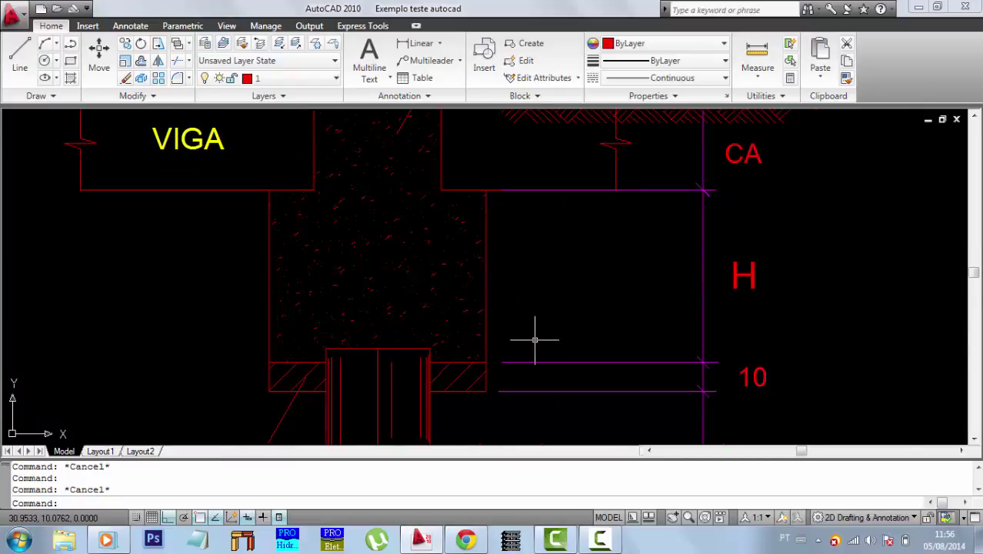
# - Select three diagonal lines of the CONCRETO MAGRO strip one by one to show they are separate objects, then deselect them
pyautogui.scroll(-3, 520, 315)
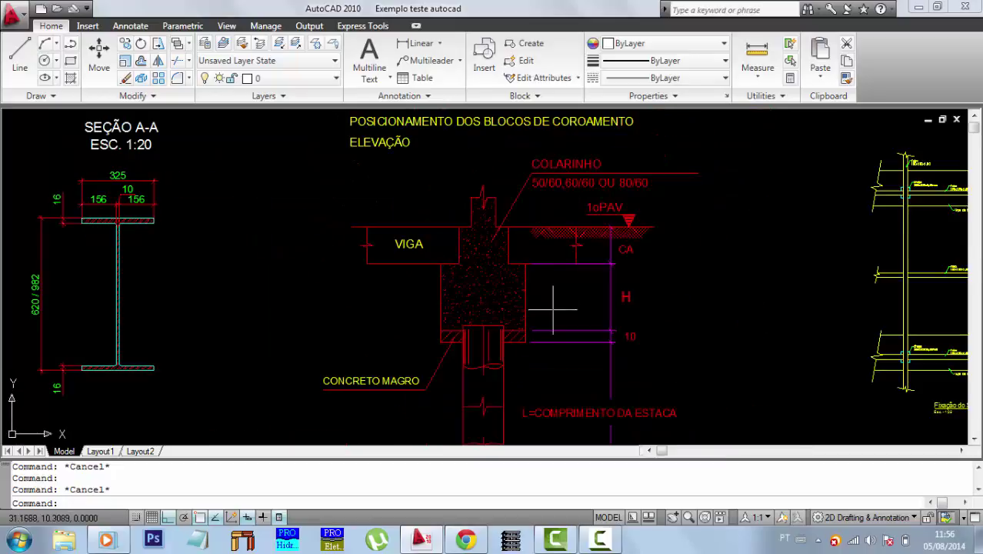
pyautogui.scroll(1, 480, 322)
pyautogui.moveTo(493, 194); pyautogui.dragTo(488, 276, button='middle')
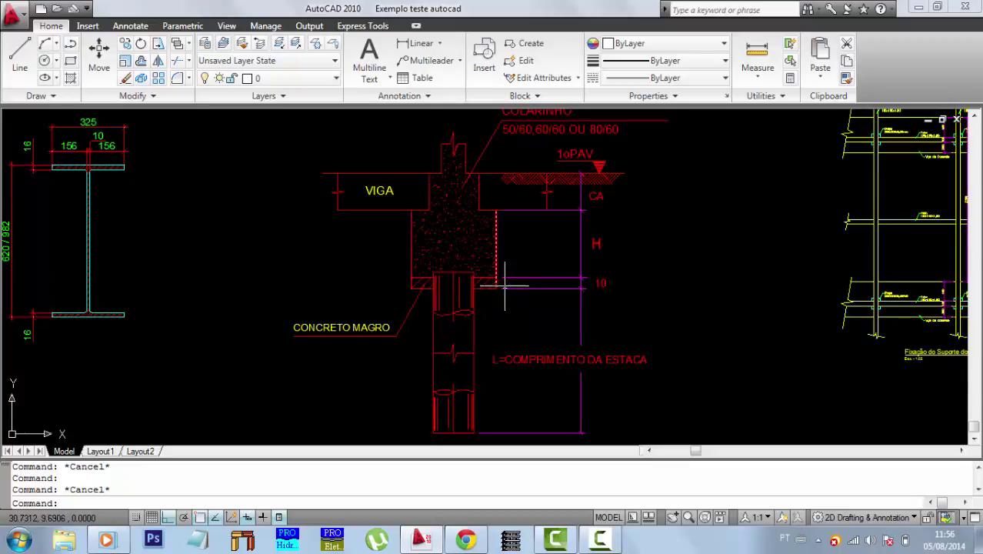
pyautogui.scroll(8, 493, 285)
pyautogui.click(514, 309)
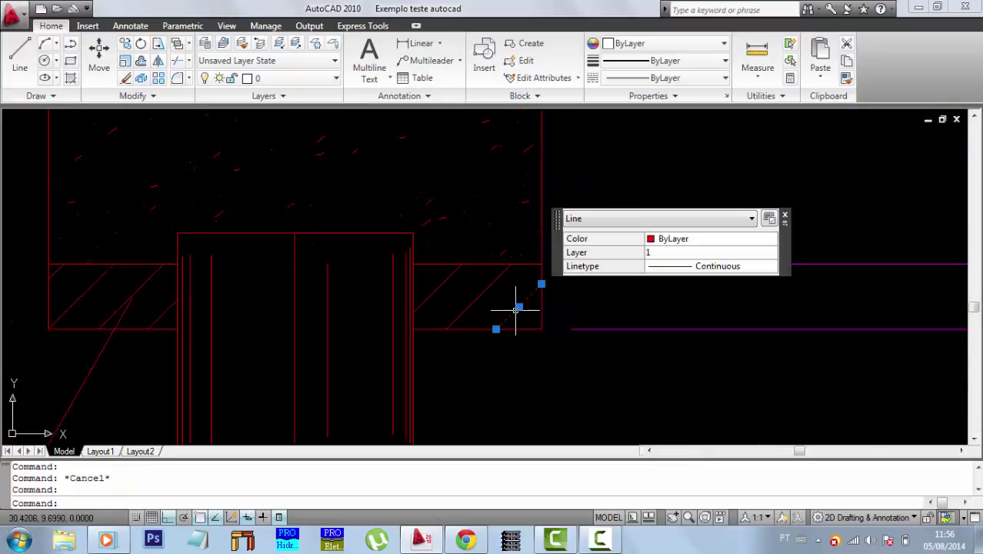
pyautogui.click(479, 294)
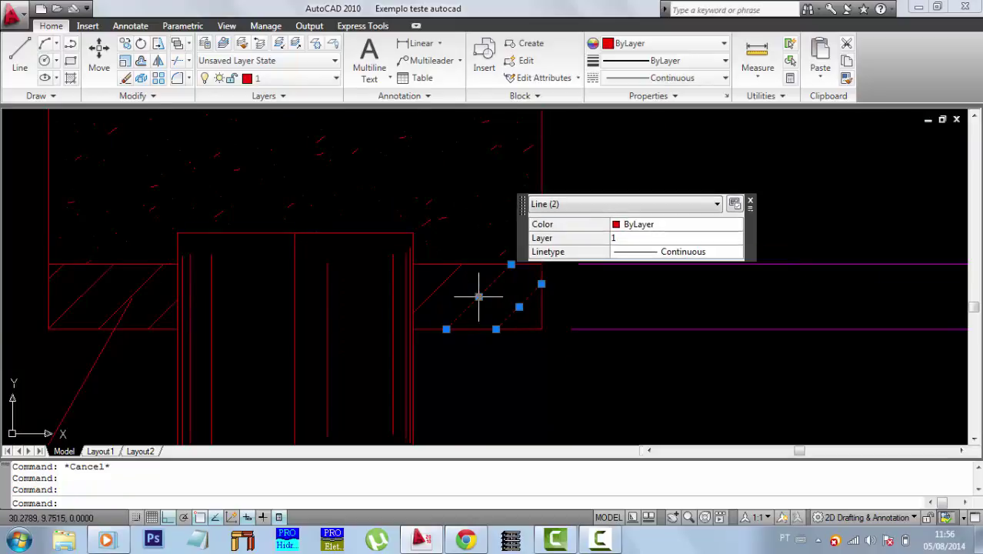
pyautogui.click(440, 285)
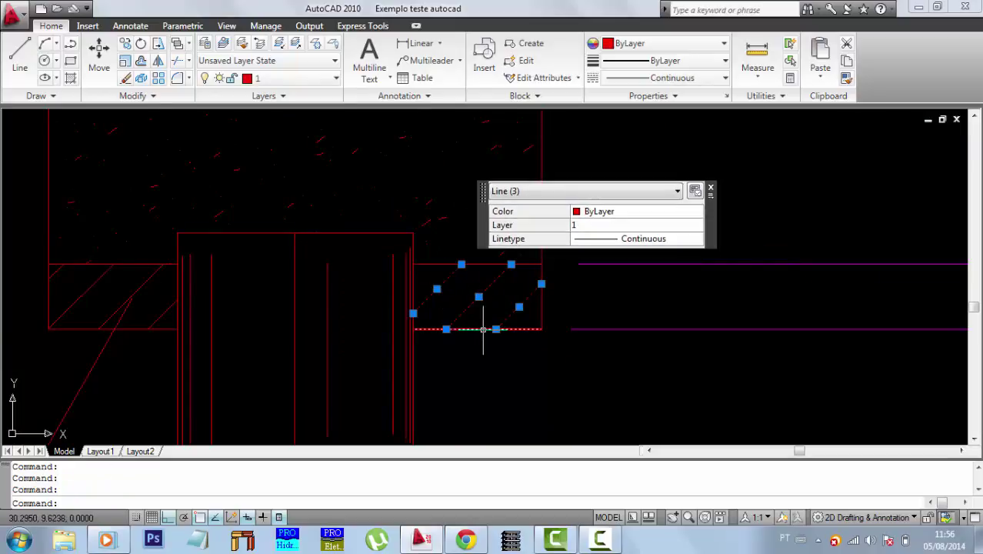
pyautogui.press('Escape')
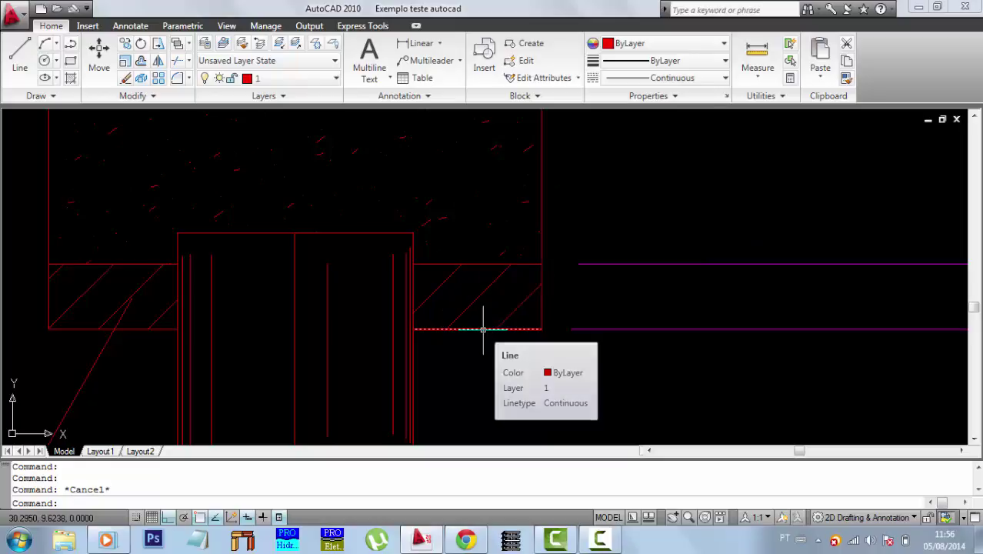
# - Compare the CONCRETO MAGRO strip's diagonal lines with the speckled concrete fill in the pile cap elevation, closing the command history text window
pyautogui.scroll(-6, 483, 329)
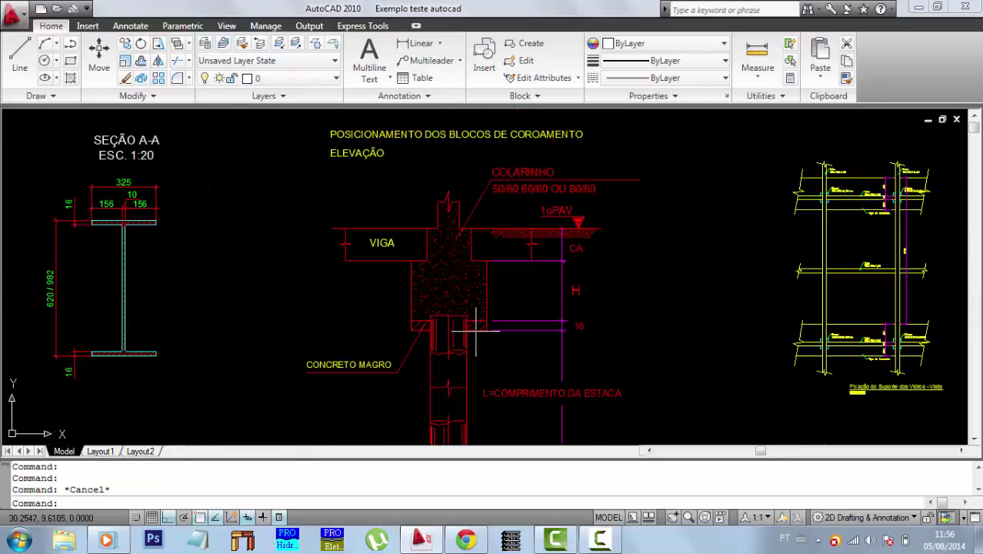
pyautogui.moveTo(472, 327)
pyautogui.mouseDown(button='middle')
pyautogui.moveTo(480, 333)
pyautogui.moveTo(473, 295)
pyautogui.mouseUp(button='middle')
pyautogui.scroll(4, 439, 410)
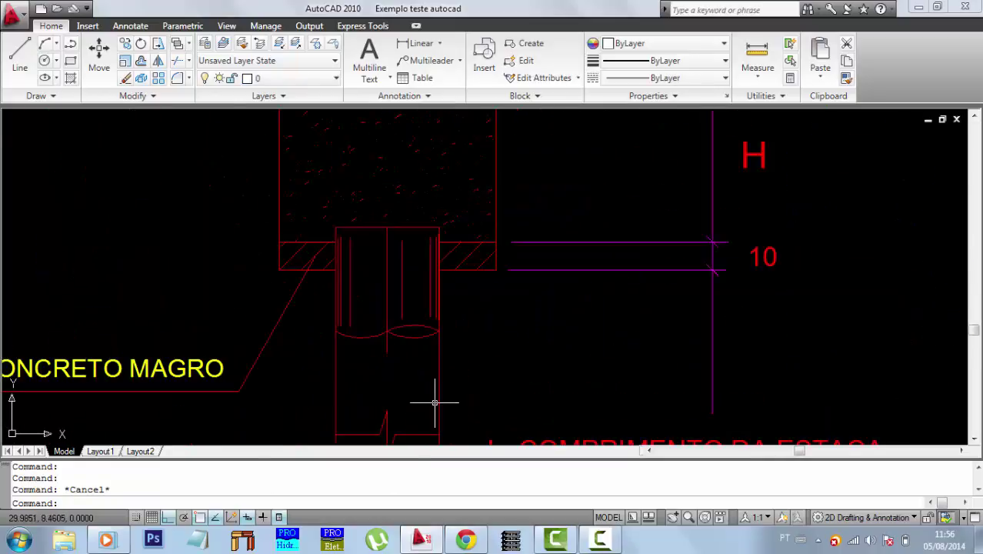
pyautogui.press('F2')
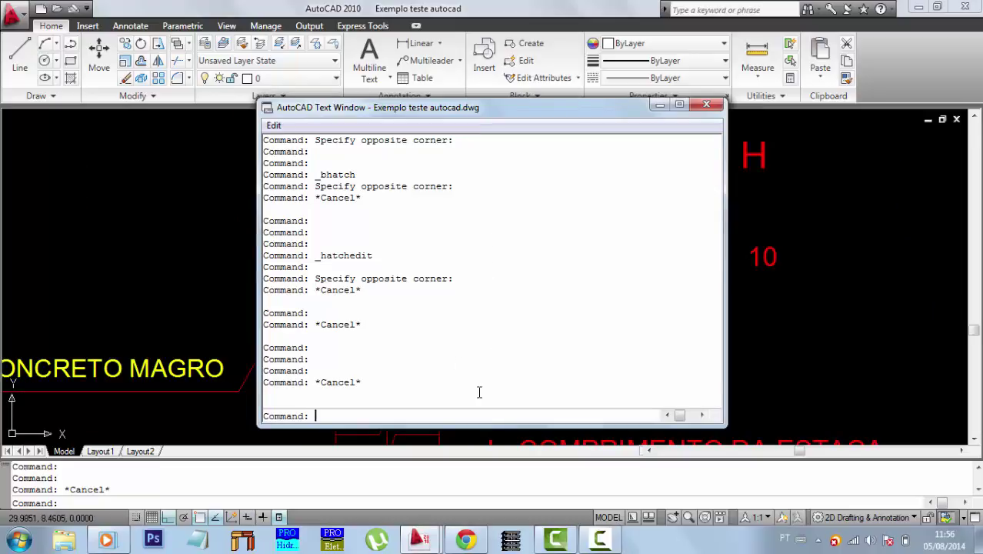
pyautogui.click(706, 105)
pyautogui.scroll(-4, 492, 271)
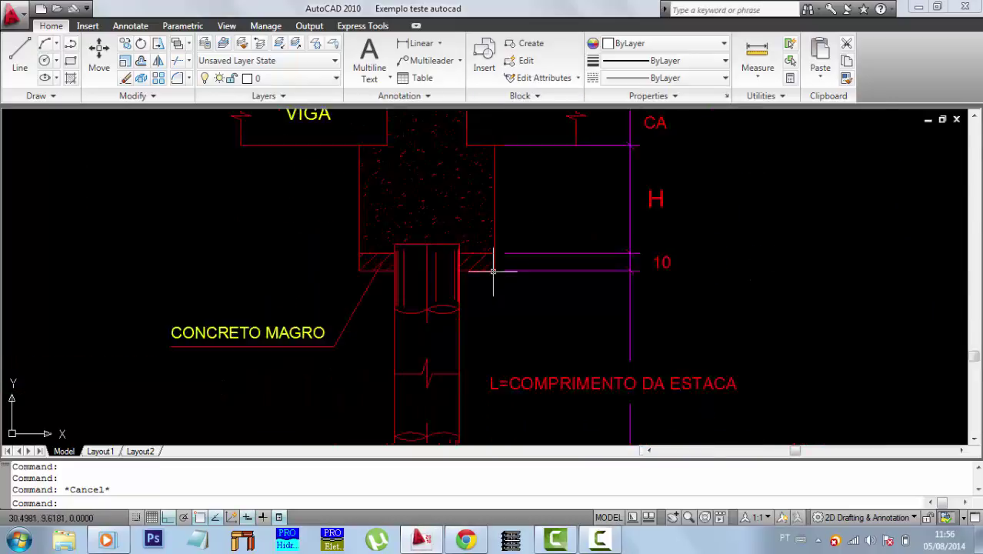
pyautogui.moveTo(476, 272); pyautogui.dragTo(494, 295, button='middle')
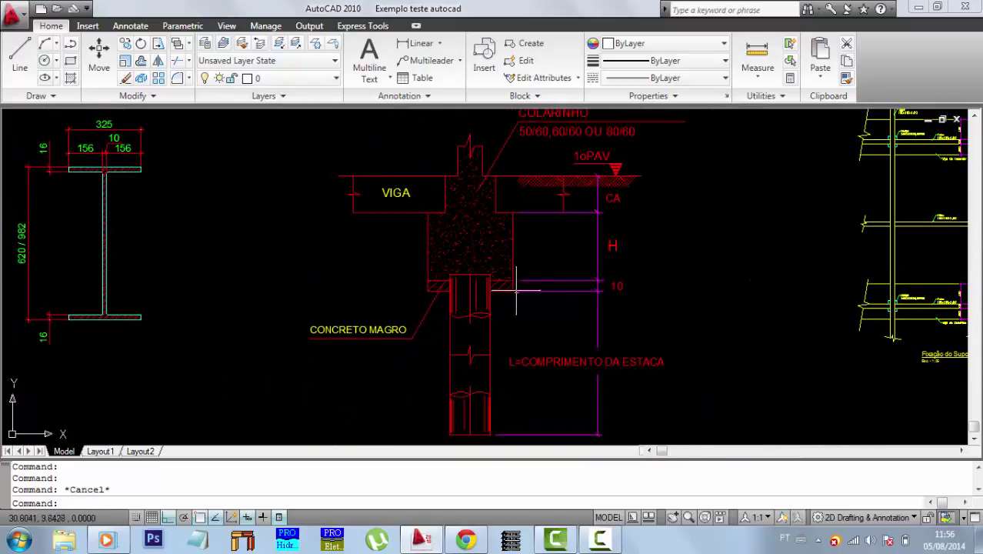
pyautogui.scroll(5, 497, 292)
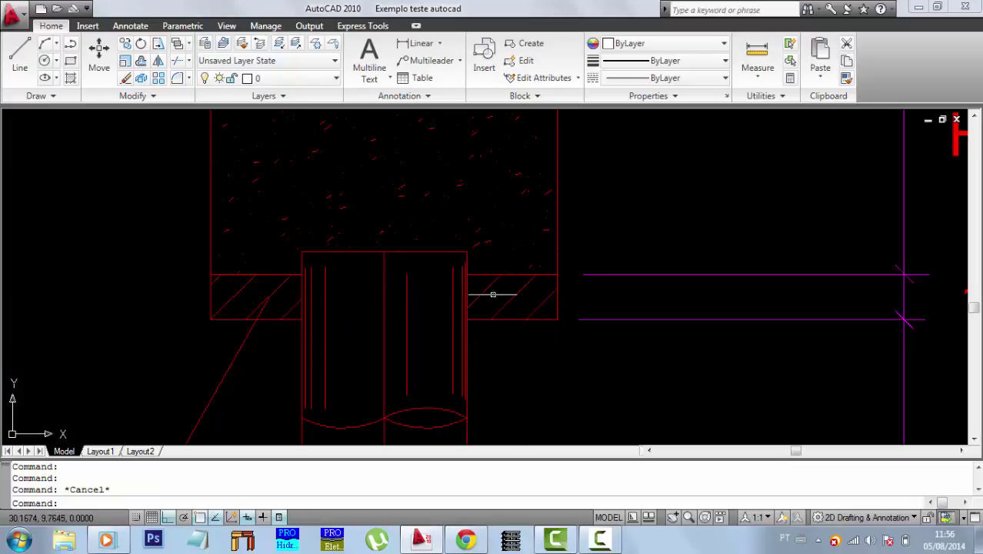
pyautogui.moveTo(504, 257); pyautogui.dragTo(497, 355, button='middle')
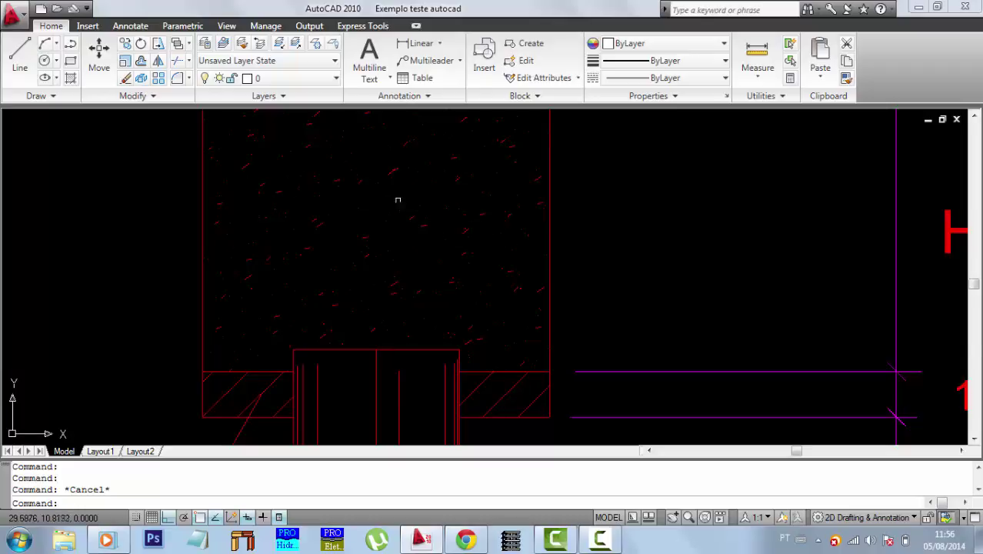
pyautogui.scroll(-5, 398, 200)
pyautogui.scroll(1, 446, 209)
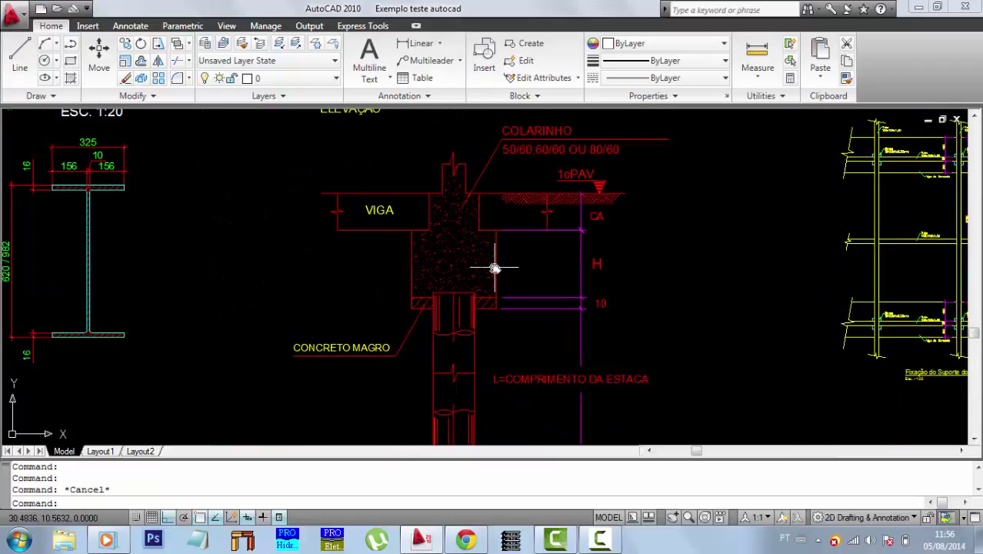
# - Compare the separate diagonal lines in the CONCRETO MAGRO strip with the hatch filling the I-shaped profile of SEÇÃO A-A
pyautogui.moveTo(495, 268); pyautogui.dragTo(486, 254, button='middle')
pyautogui.moveTo(604, 288); pyautogui.dragTo(497, 287, button='middle')
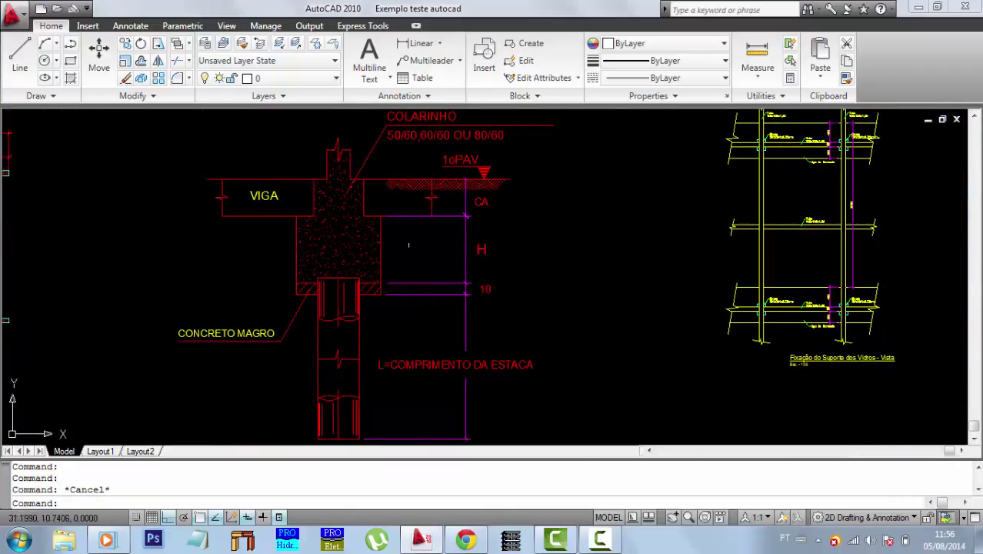
pyautogui.moveTo(409, 245)
pyautogui.mouseDown(button='middle')
pyautogui.moveTo(566, 220)
pyautogui.moveTo(627, 224)
pyautogui.mouseUp(button='middle')
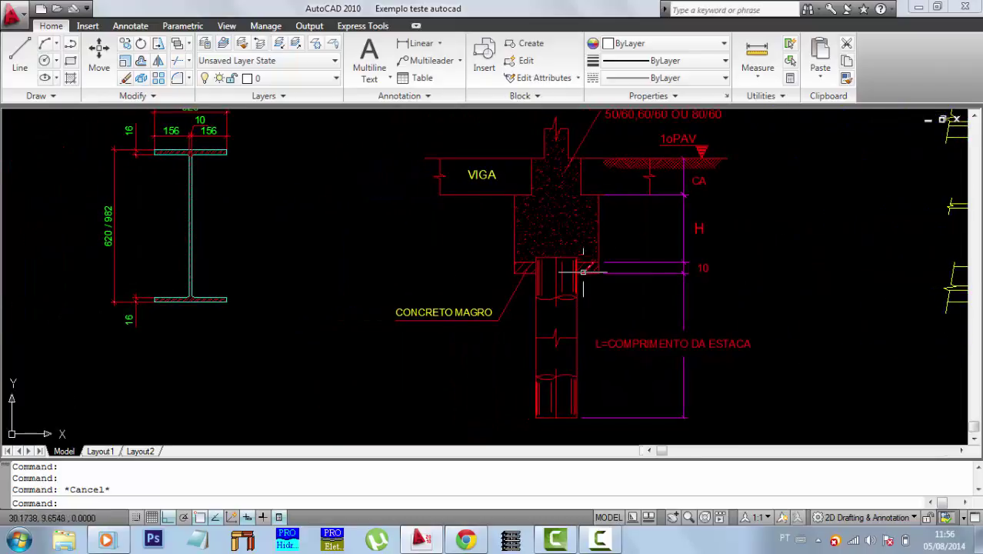
pyautogui.scroll(5, 584, 272)
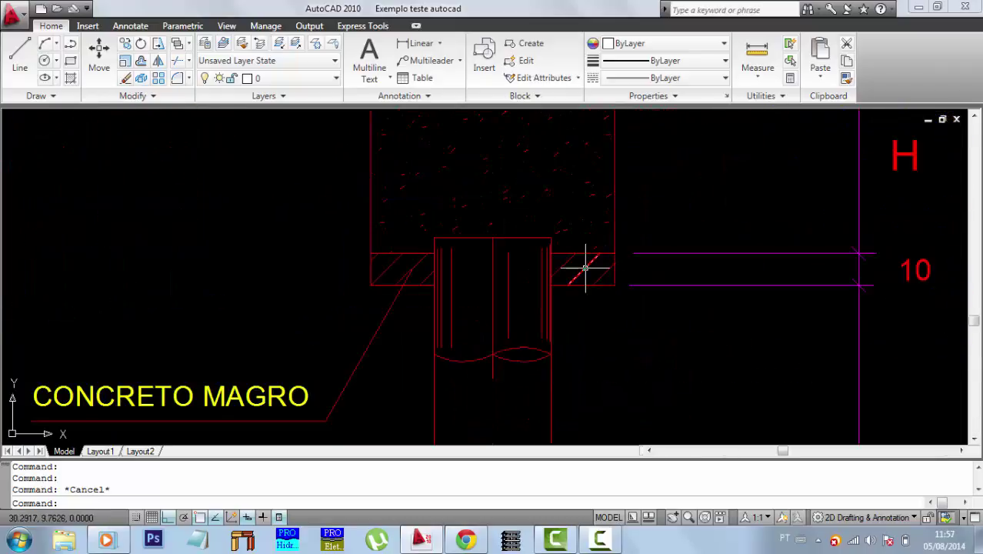
pyautogui.scroll(-5, 566, 270)
pyautogui.moveTo(566, 279); pyautogui.dragTo(608, 269, button='middle')
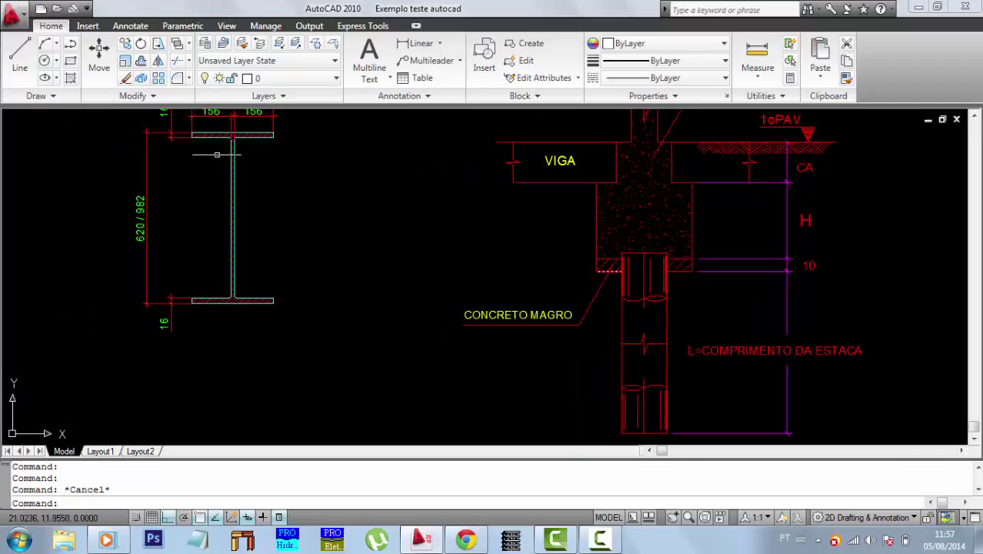
pyautogui.scroll(5, 234, 157)
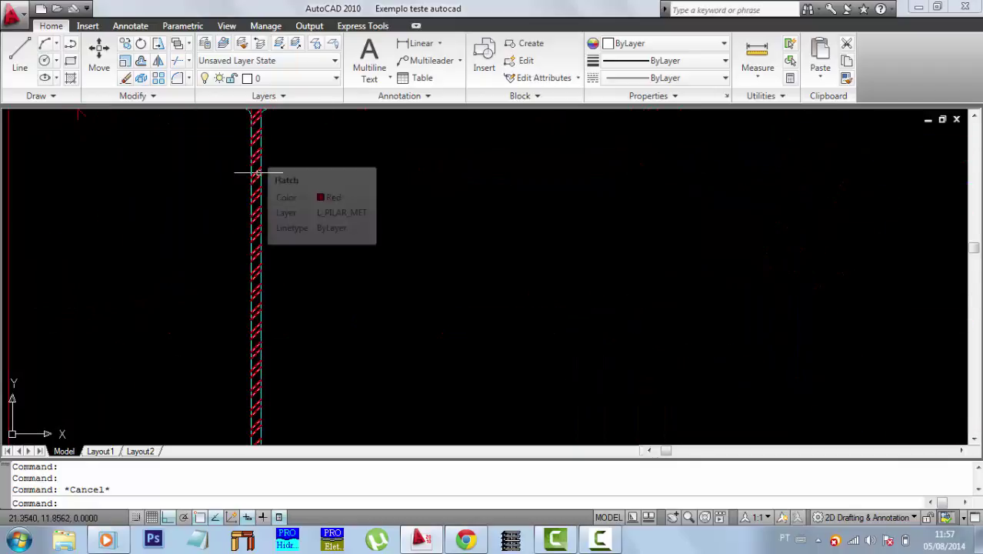
pyautogui.scroll(-3, 260, 219)
pyautogui.scroll(-2, 259, 220)
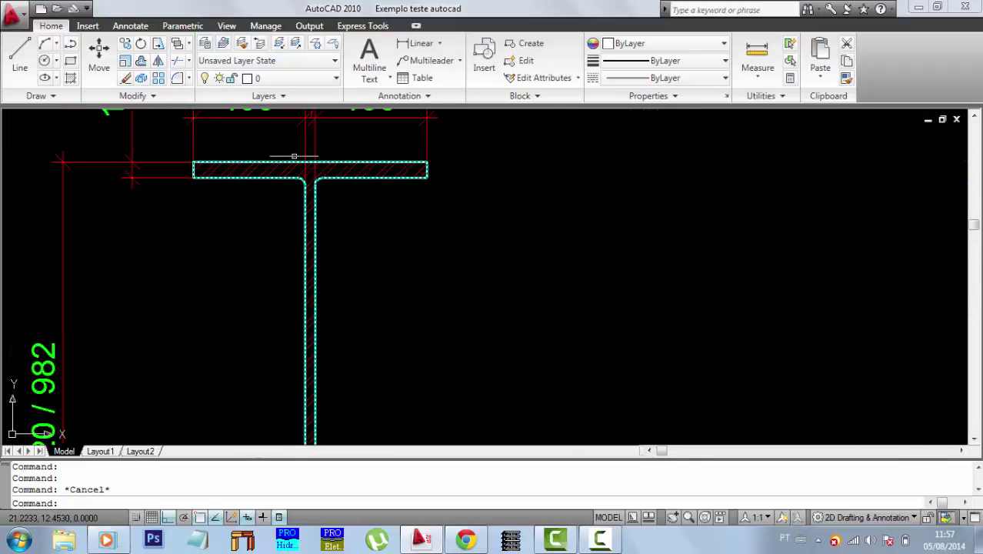
pyautogui.scroll(4, 292, 159)
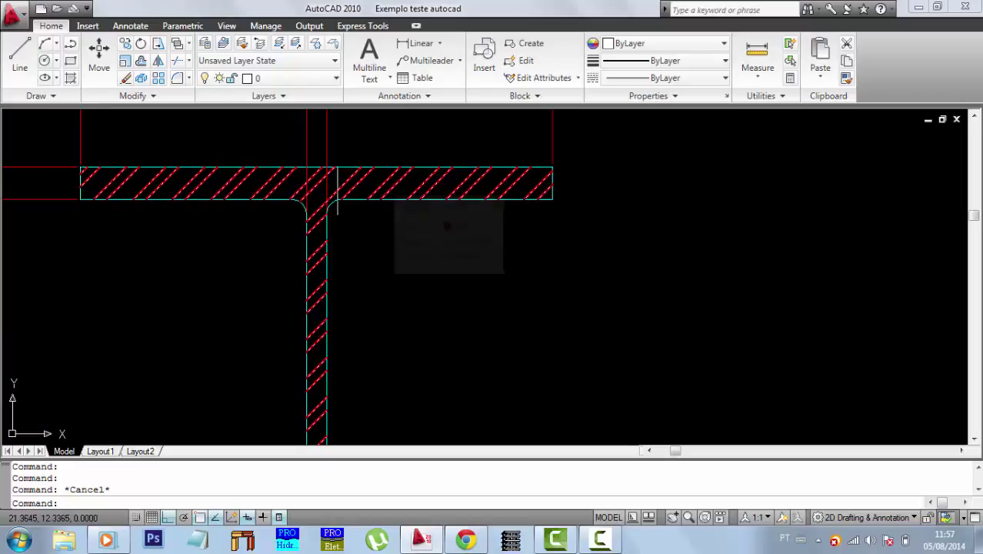
pyautogui.scroll(-10, 363, 178)
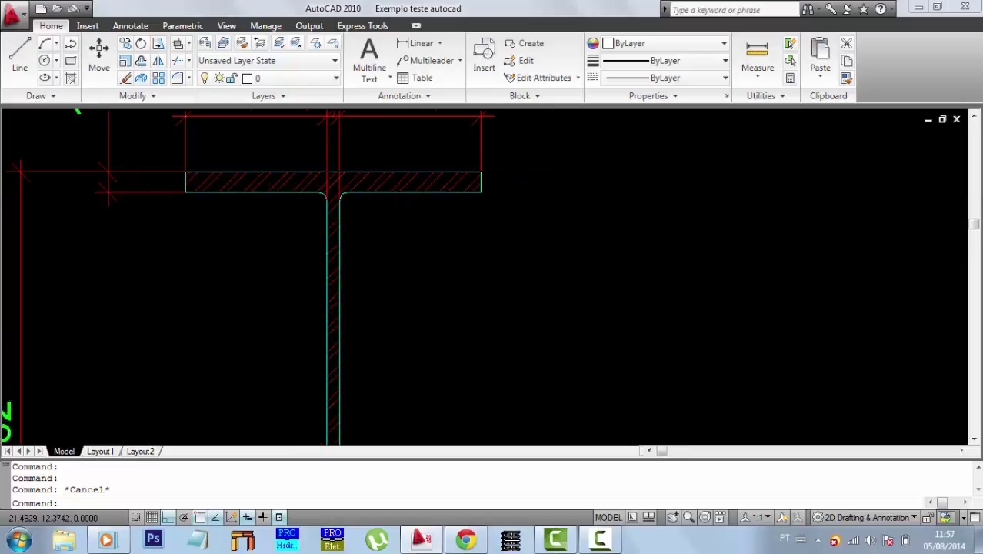
pyautogui.moveTo(593, 334); pyautogui.dragTo(432, 320, button='middle')
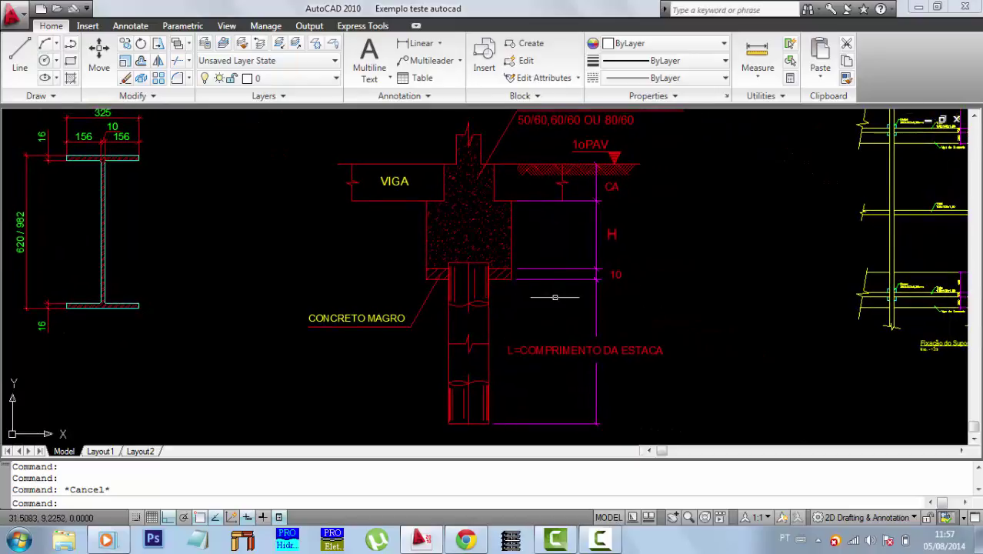
pyautogui.moveTo(520, 287); pyautogui.dragTo(570, 339, button='middle')
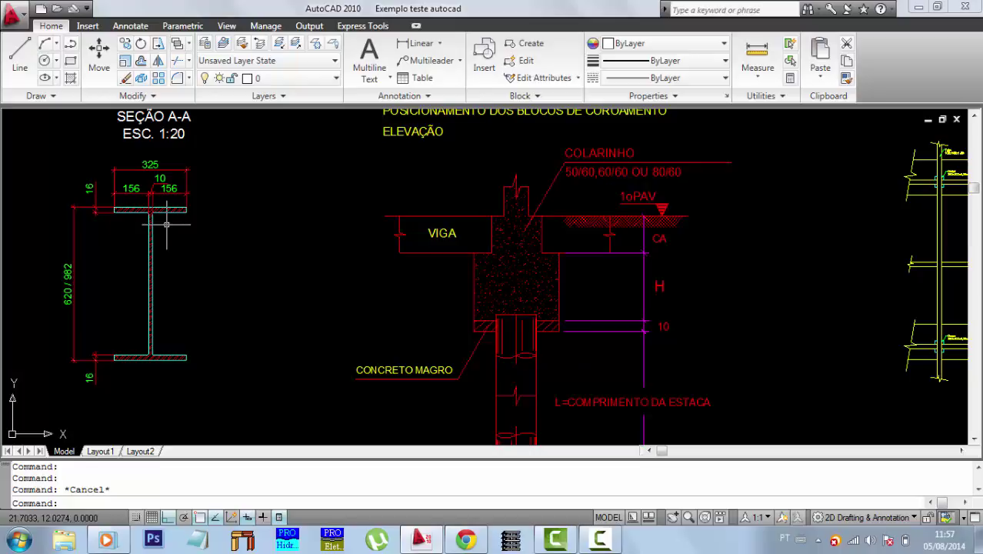
# - Place a sample horizontal linear dimension, about 0.37 units wide, in the empty space beside the top flange of SEÇÃO A-A
pyautogui.moveTo(165, 224)
pyautogui.mouseDown(button='middle')
pyautogui.moveTo(292, 231)
pyautogui.moveTo(336, 287)
pyautogui.moveTo(346, 345)
pyautogui.mouseUp(button='middle')
pyautogui.scroll(3, 324, 254)
pyautogui.scroll(3, 335, 286)
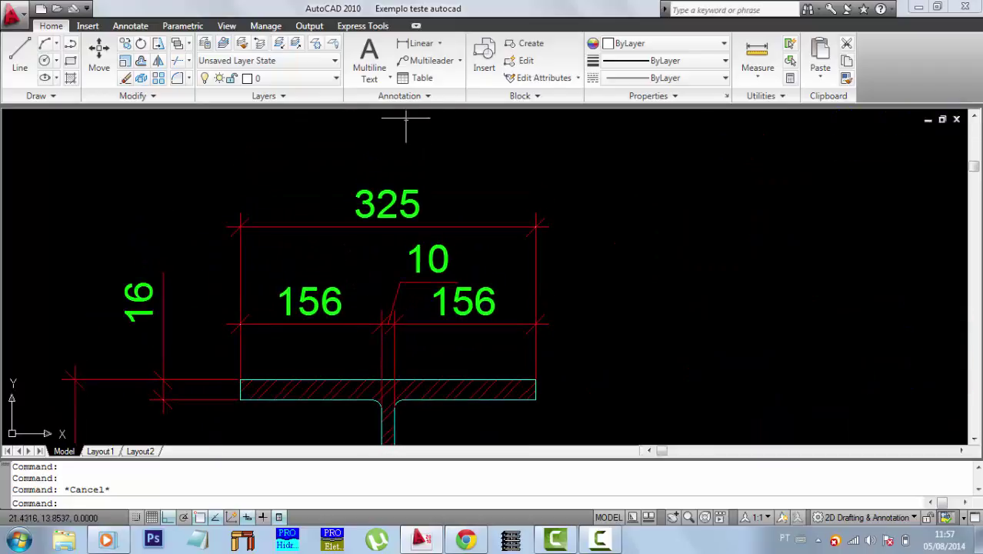
pyautogui.click(431, 98)
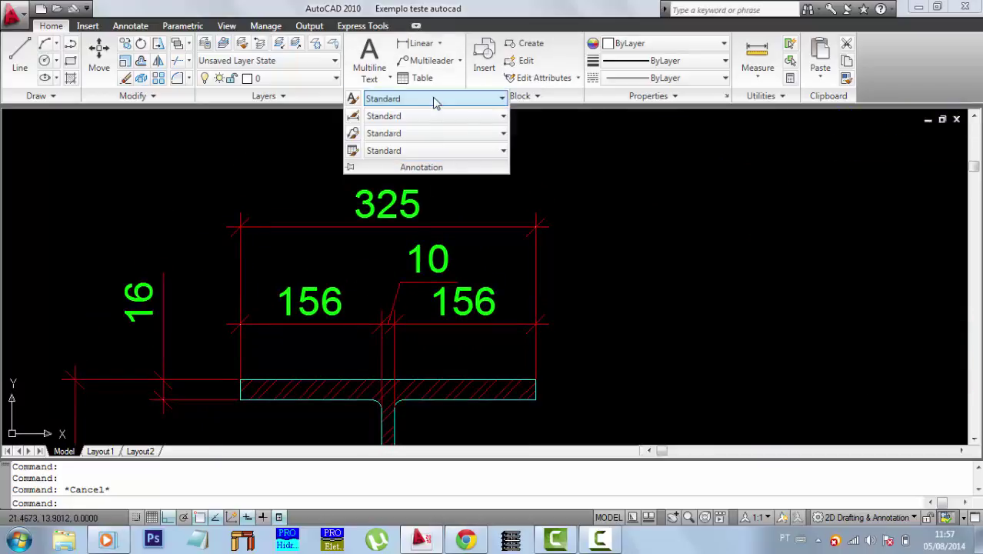
pyautogui.click(422, 47)
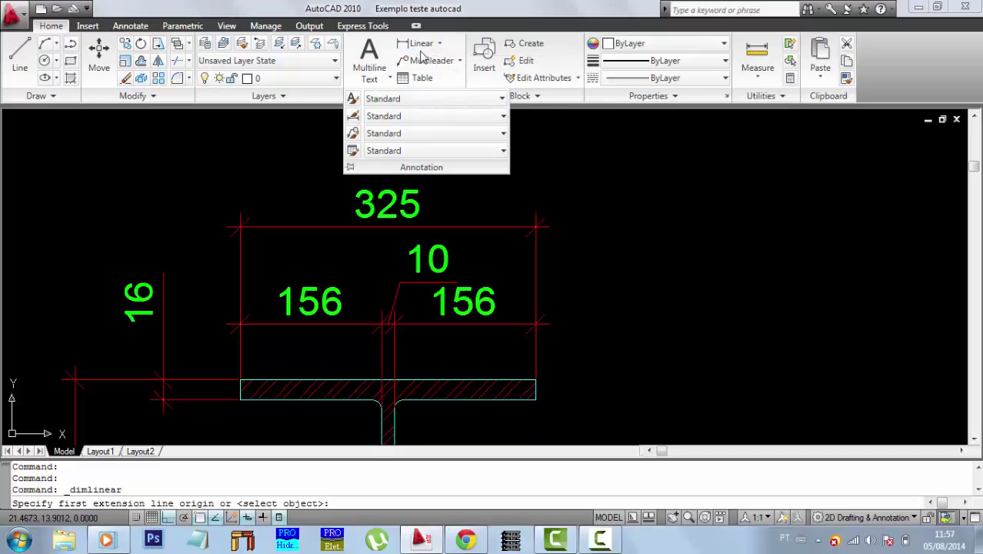
pyautogui.click(421, 44)
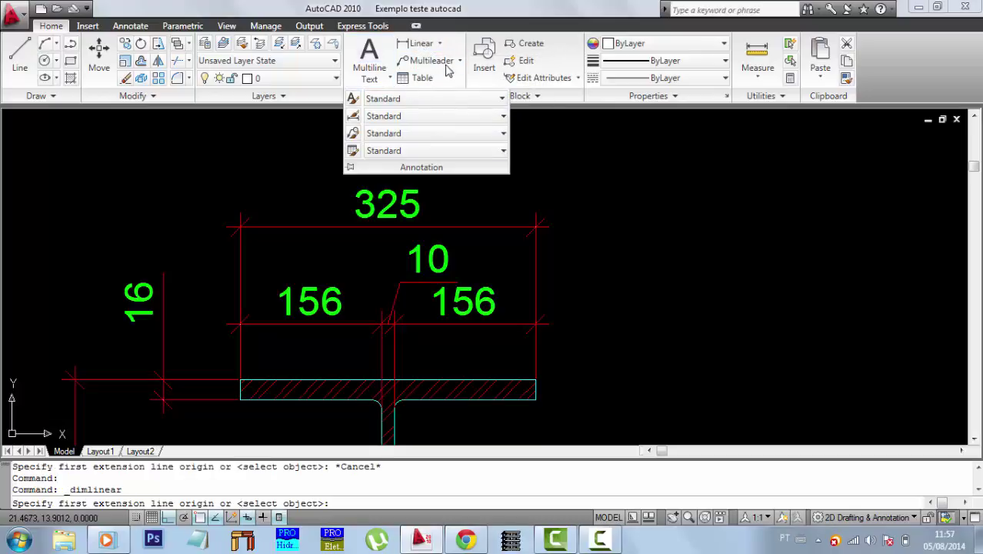
pyautogui.click(689, 263)
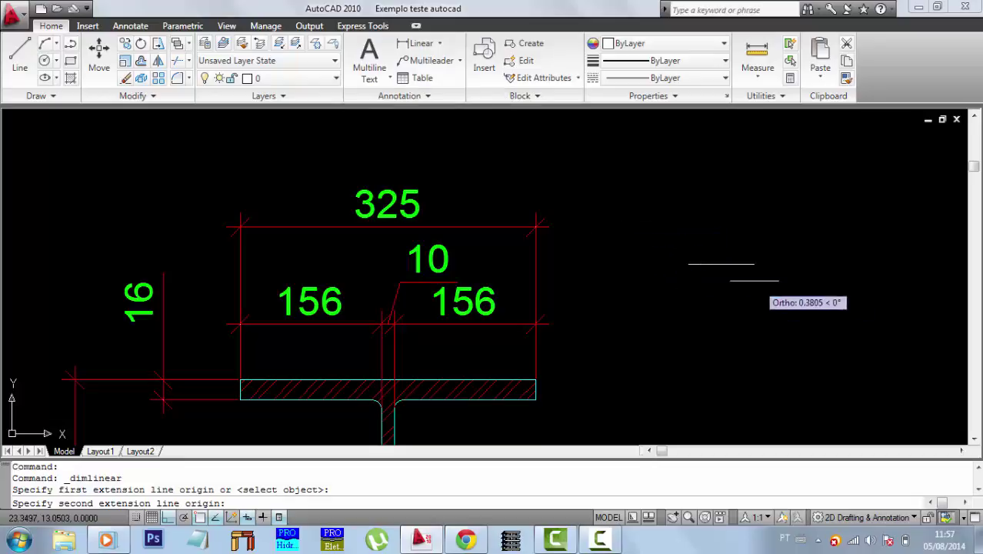
pyautogui.click(756, 279)
pyautogui.scroll(-2, 755, 215)
pyautogui.moveTo(748, 230); pyautogui.dragTo(673, 262, button='middle')
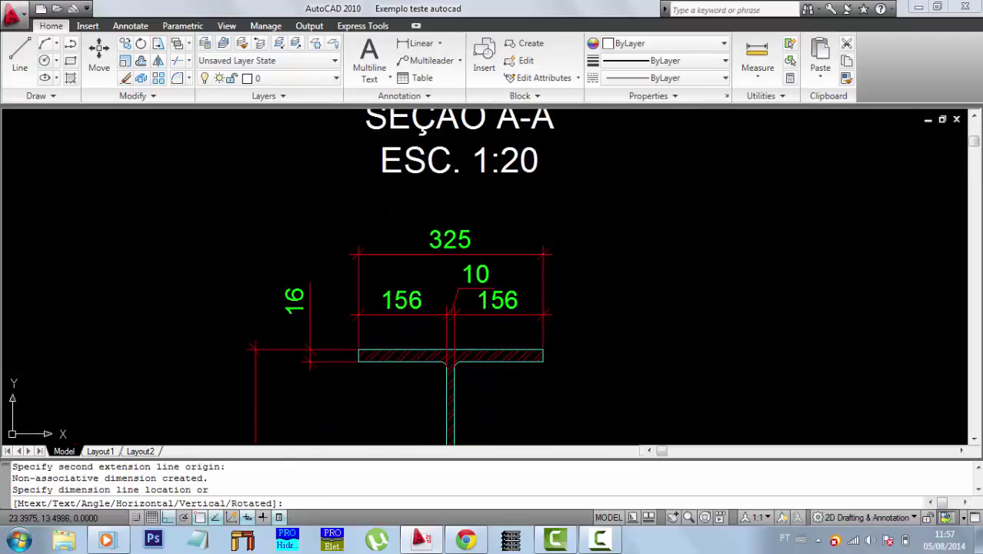
pyautogui.click(739, 227)
# - Erase the sample linear dimension beside SEÇÃO A-A
pyautogui.click(798, 291)
pyautogui.click(621, 195)
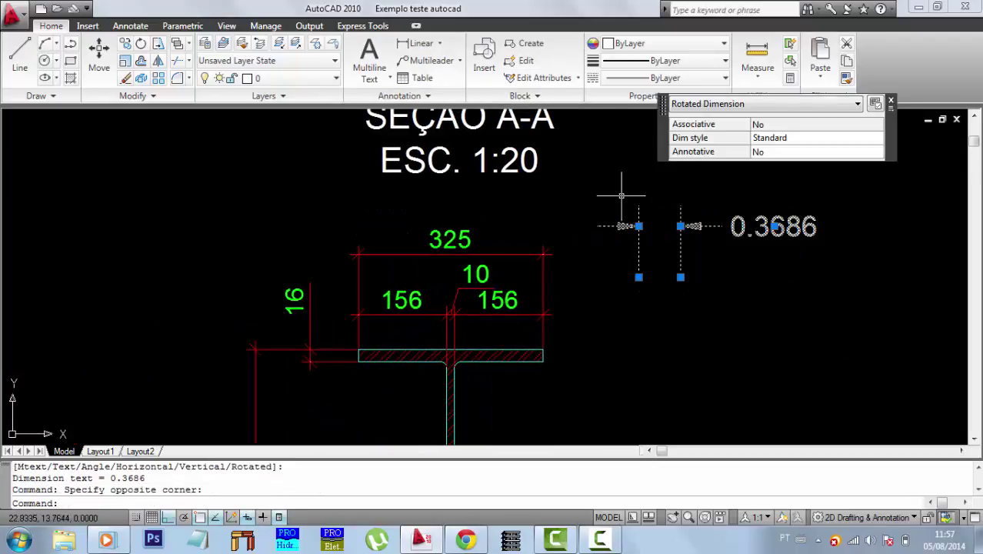
pyautogui.press('Delete')
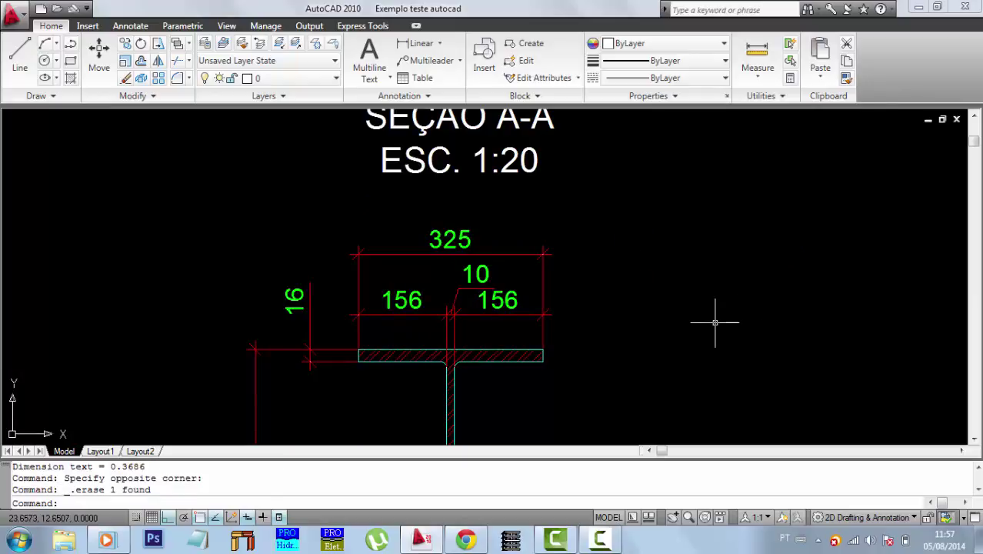
# - Examine the dimensions around the SEÇÃO A-A profile and the COLARINHO leader note in the pile cap elevation
pyautogui.moveTo(423, 337); pyautogui.dragTo(413, 279, button='middle')
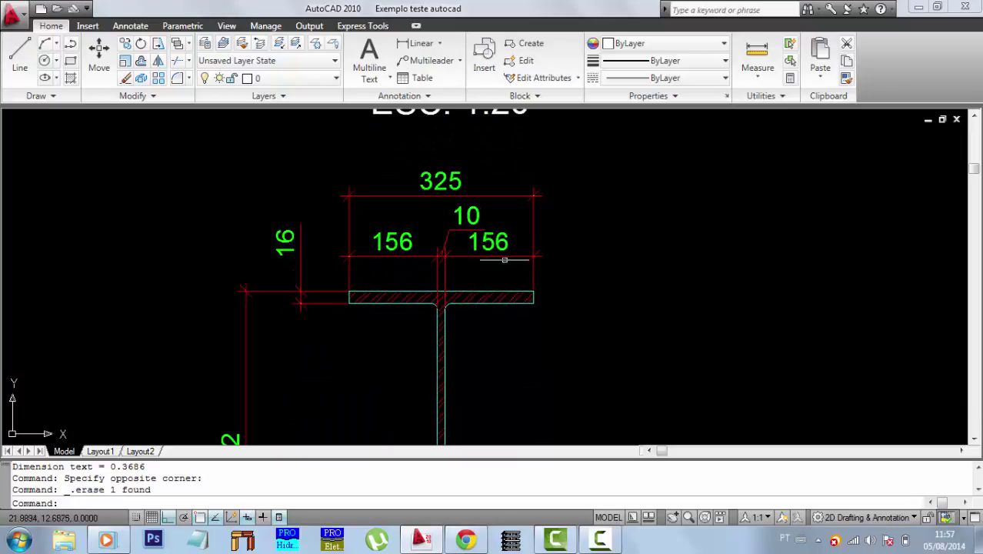
pyautogui.scroll(-2, 497, 269)
pyautogui.scroll(-5, 539, 300)
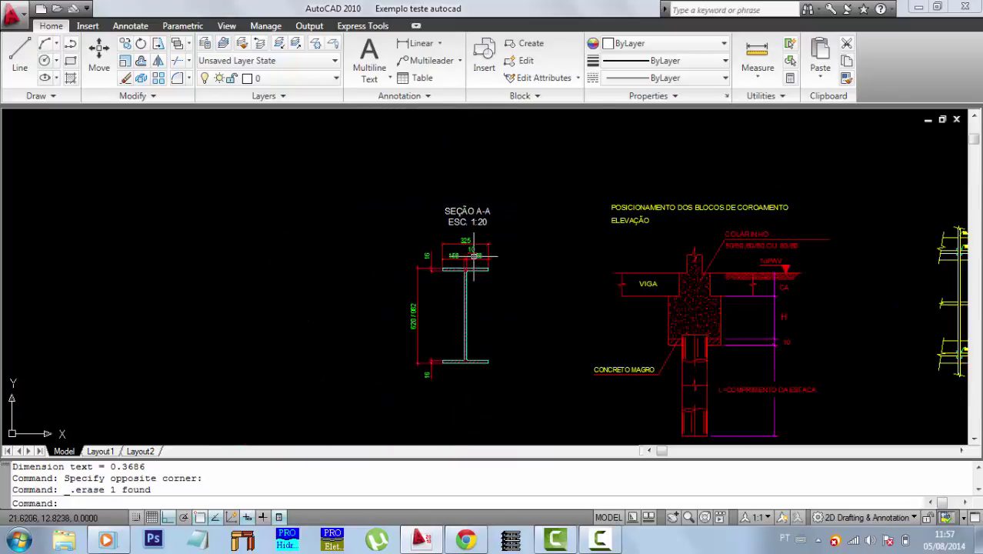
pyautogui.moveTo(589, 335); pyautogui.dragTo(391, 280, button='middle')
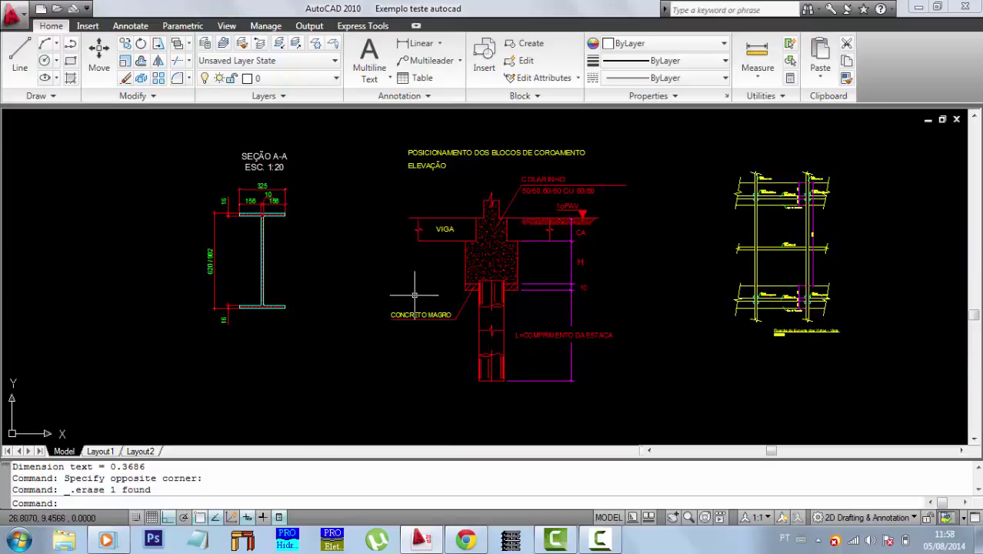
pyautogui.moveTo(640, 261); pyautogui.dragTo(614, 263, button='middle')
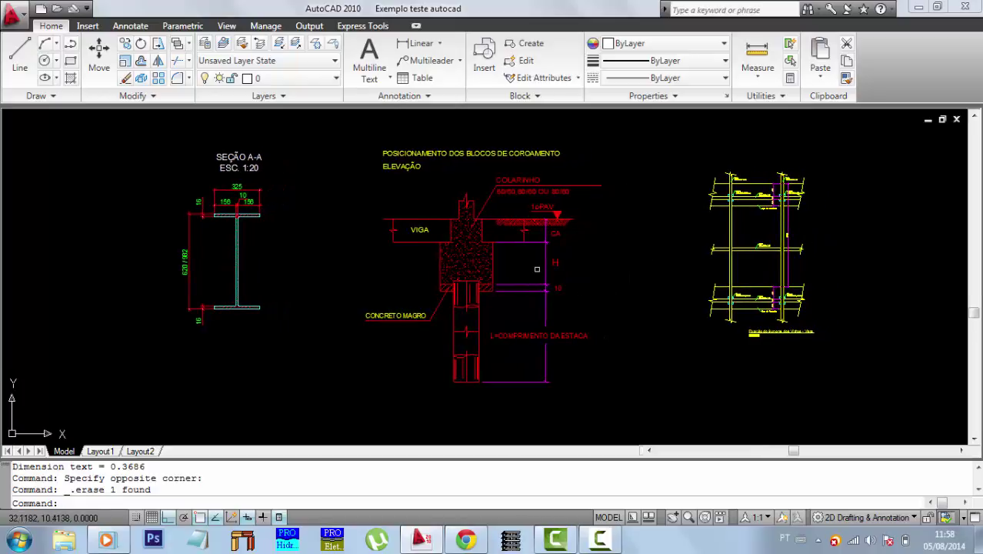
pyautogui.scroll(5, 504, 231)
pyautogui.moveTo(575, 237); pyautogui.dragTo(572, 352, button='middle')
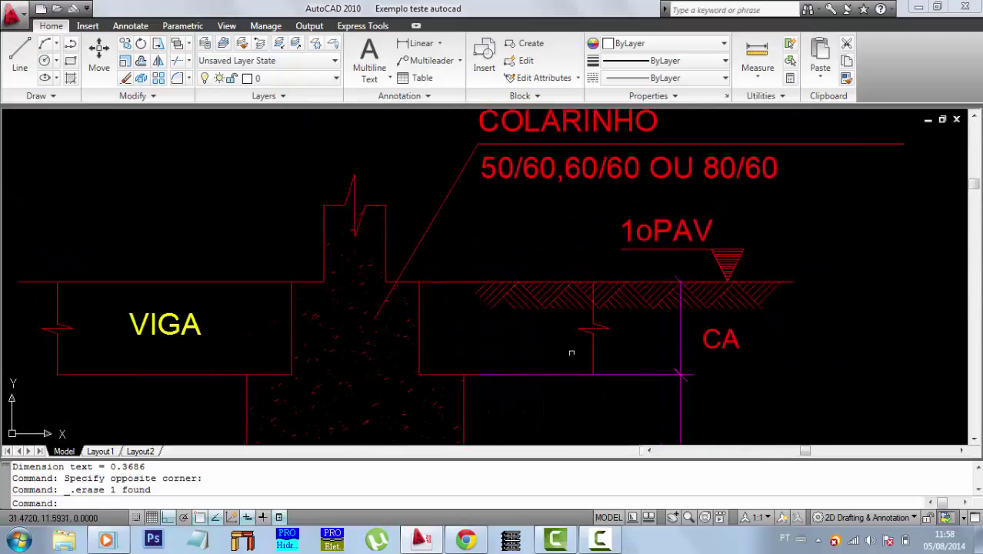
# - Examine the Chapa, Tubo and Viga de Concreto leader notes on the lower beam of the Fixação do Suporte dos Vidros view
pyautogui.scroll(-4, 471, 273)
pyautogui.moveTo(352, 281); pyautogui.dragTo(636, 278, button='middle')
pyautogui.moveTo(534, 277); pyautogui.dragTo(173, 250, button='middle')
pyautogui.moveTo(551, 279)
pyautogui.mouseDown(button='middle')
pyautogui.moveTo(511, 265)
pyautogui.moveTo(275, 244)
pyautogui.mouseUp(button='middle')
pyautogui.scroll(2, 590, 191)
pyautogui.moveTo(575, 250); pyautogui.dragTo(486, 209, button='middle')
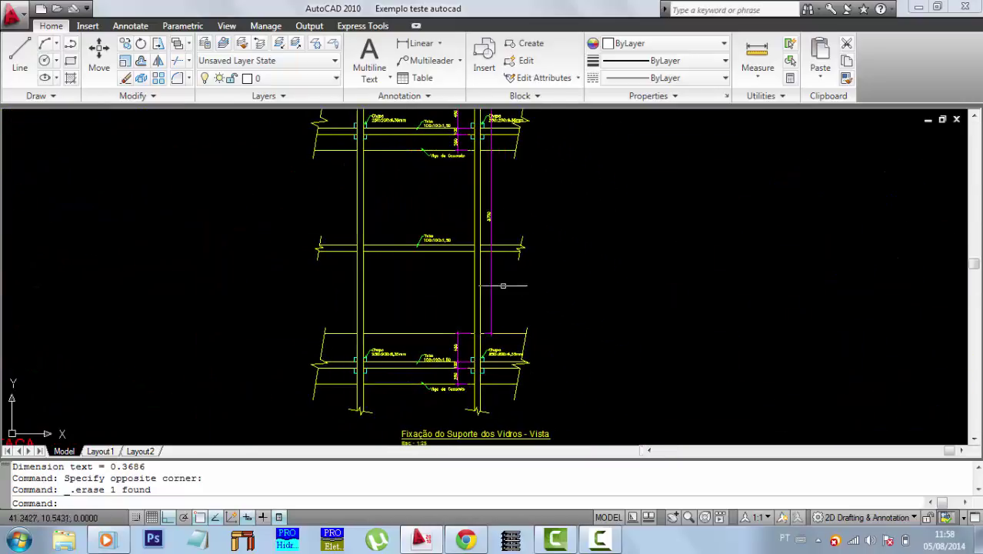
pyautogui.moveTo(497, 302); pyautogui.dragTo(515, 239, button='middle')
pyautogui.scroll(6, 498, 301)
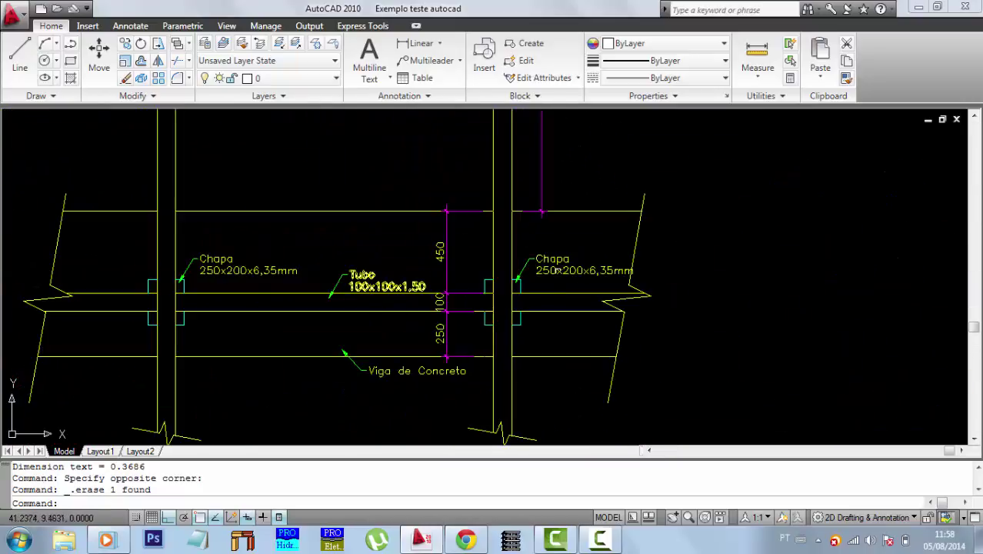
pyautogui.scroll(6, 561, 277)
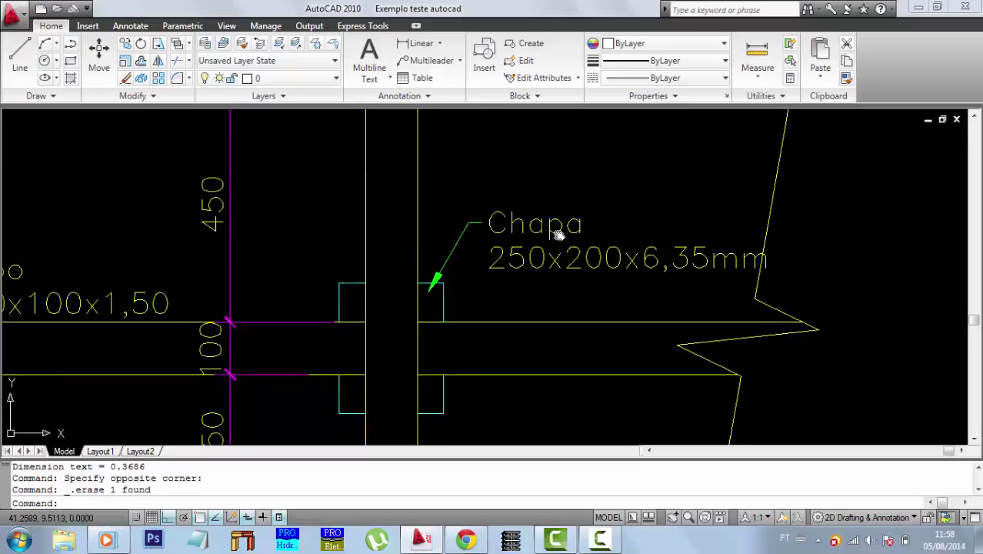
pyautogui.moveTo(564, 242); pyautogui.dragTo(506, 234, button='middle')
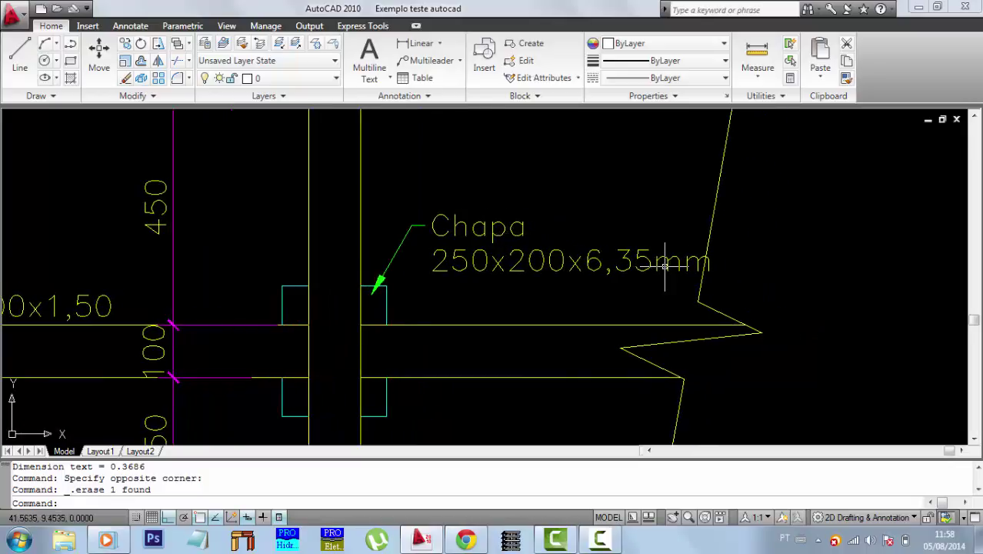
pyautogui.scroll(-4, 664, 265)
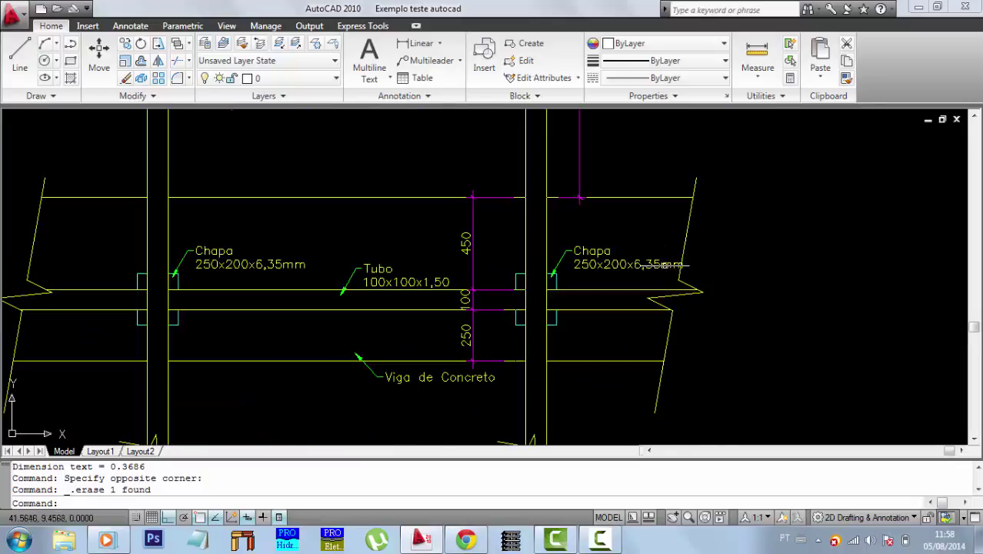
pyautogui.scroll(4, 304, 293)
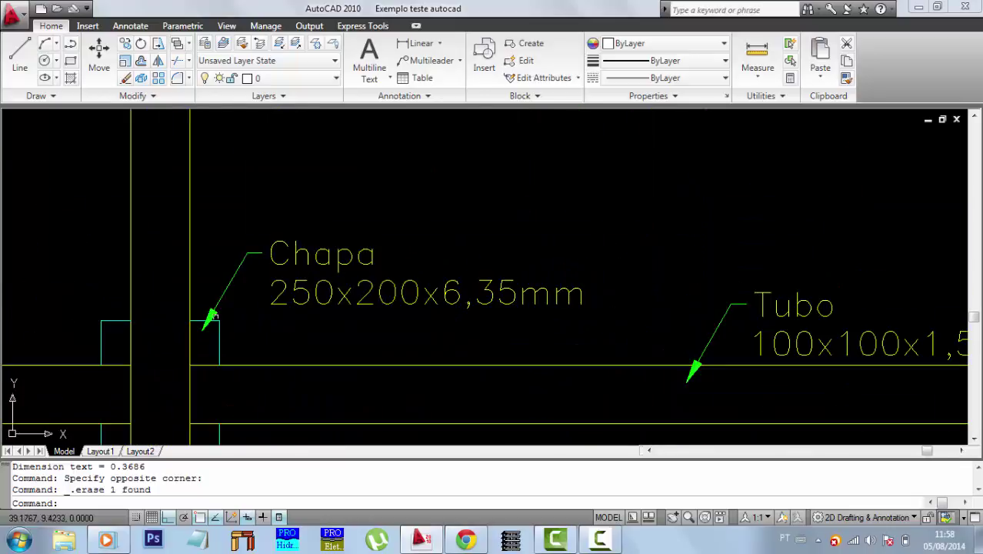
pyautogui.scroll(3, 214, 315)
pyautogui.scroll(-8, 410, 240)
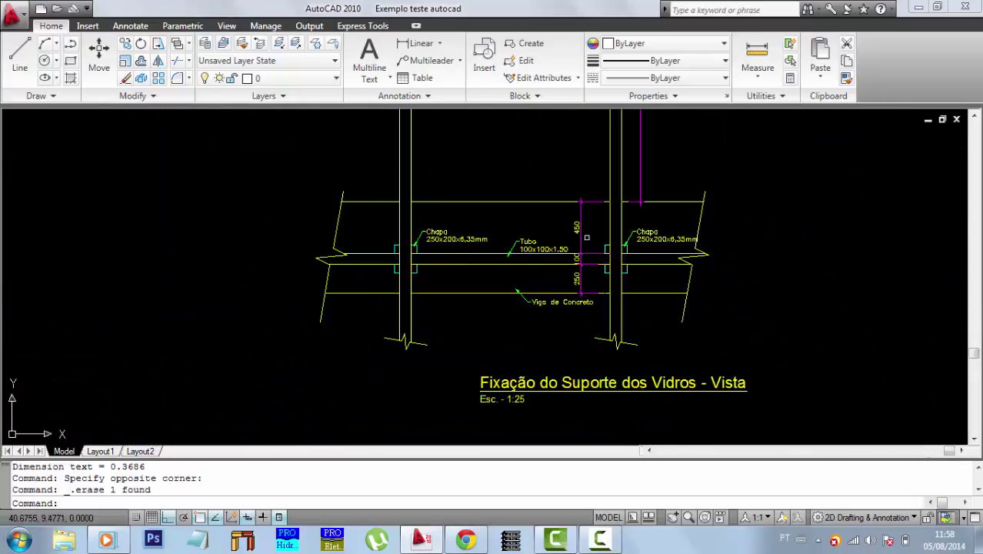
pyautogui.scroll(5, 520, 248)
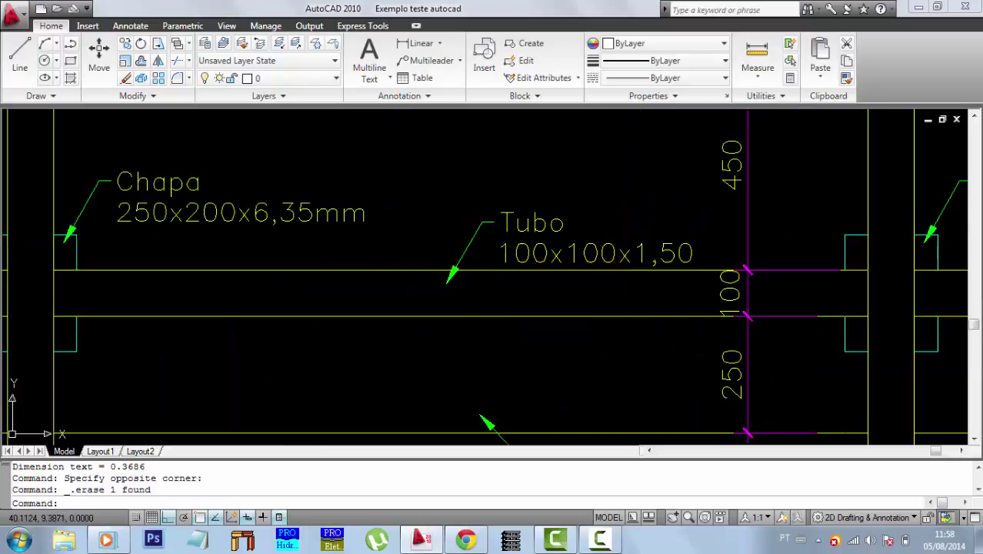
pyautogui.scroll(-5, 539, 257)
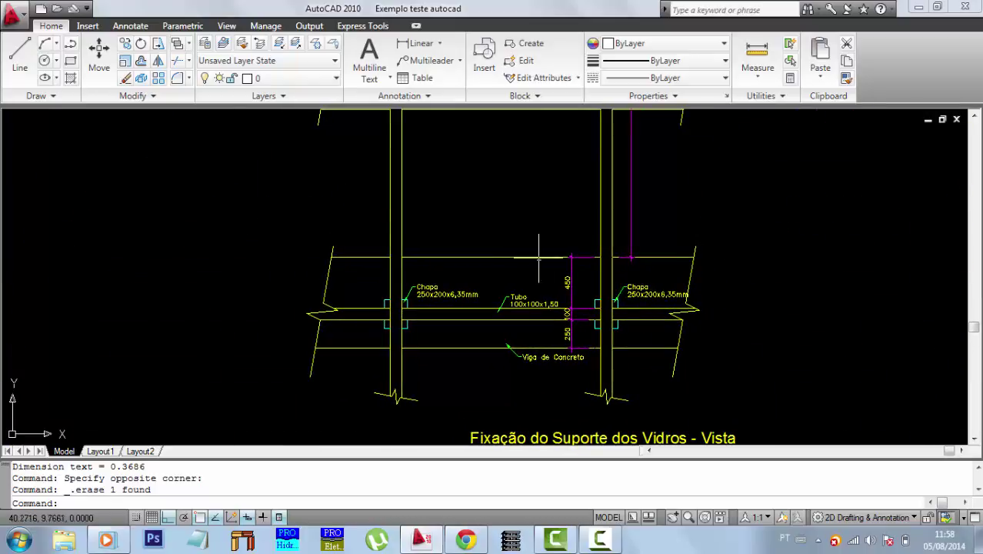
# - Review the COLARINHO and CONCRETO MAGRO leader notes in the pile cap elevation
pyautogui.scroll(-5, 539, 257)
pyautogui.moveTo(189, 173)
pyautogui.mouseDown(button='middle')
pyautogui.moveTo(249, 206)
pyautogui.moveTo(445, 251)
pyautogui.mouseUp(button='middle')
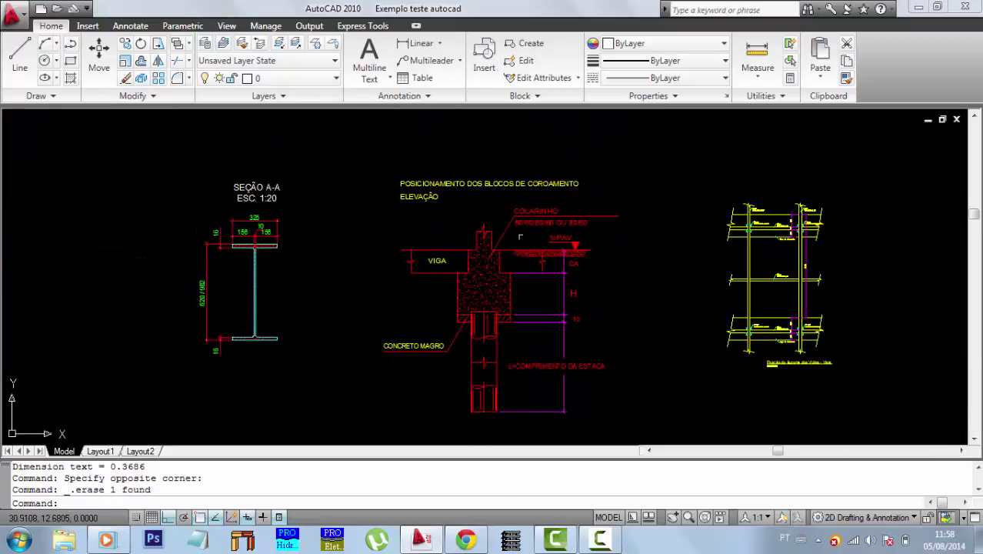
pyautogui.scroll(6, 520, 237)
pyautogui.scroll(-3, 538, 209)
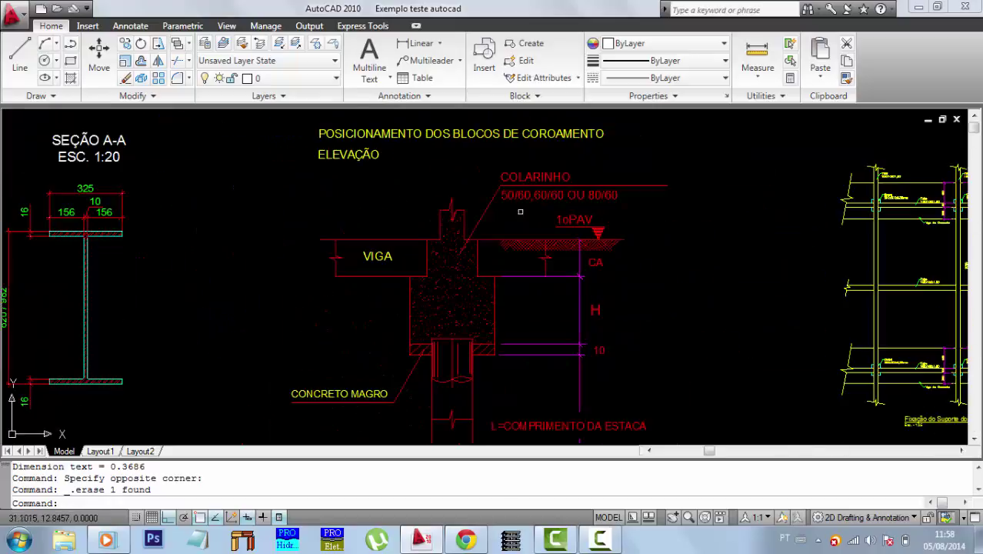
pyautogui.moveTo(520, 211)
pyautogui.mouseDown(button='middle')
pyautogui.moveTo(512, 168)
pyautogui.moveTo(481, 130)
pyautogui.mouseUp(button='middle')
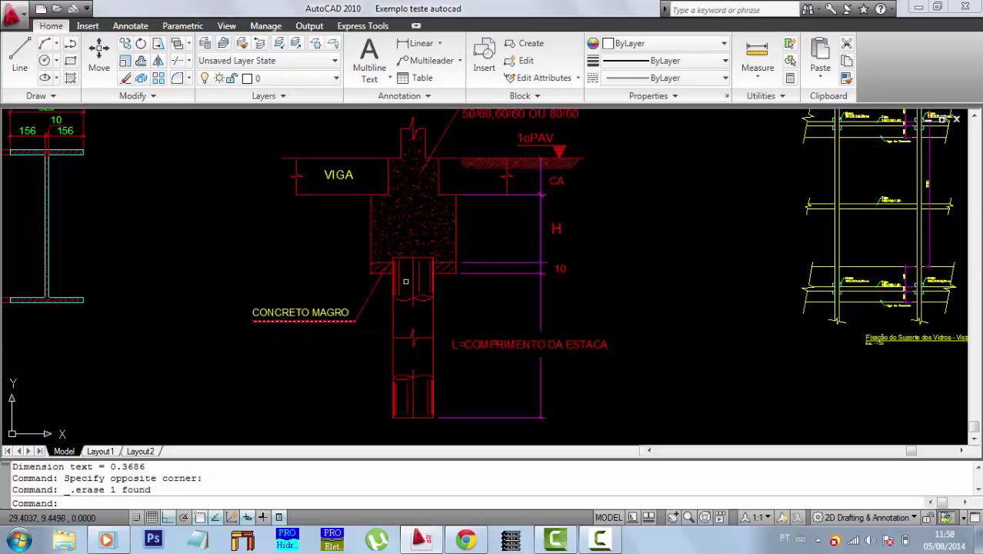
# - Place a multileader with its arrowhead at the first tube's upper end in the Fixação do Suporte dos Vidros view and its landing diagonally above, with Ortho off
pyautogui.scroll(-3, 461, 308)
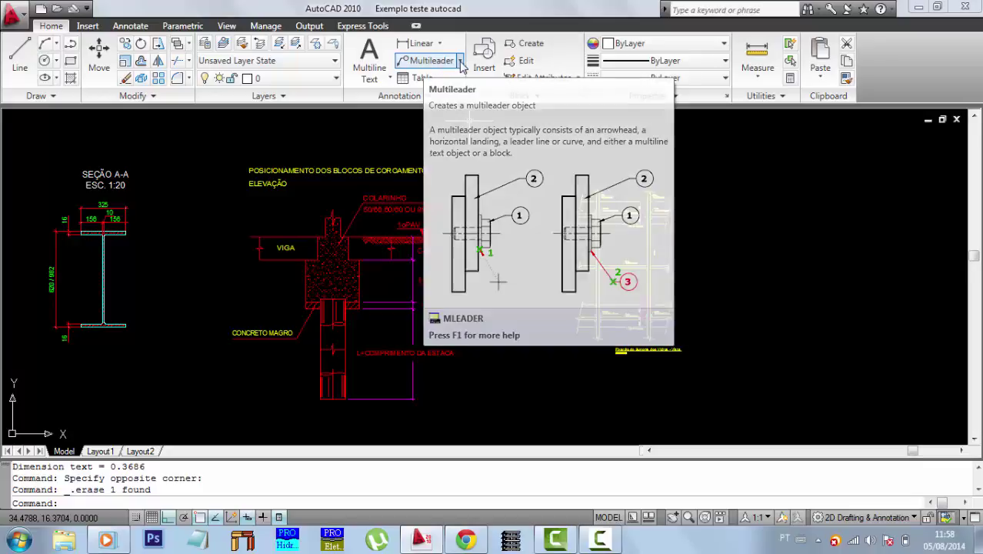
pyautogui.click(458, 62)
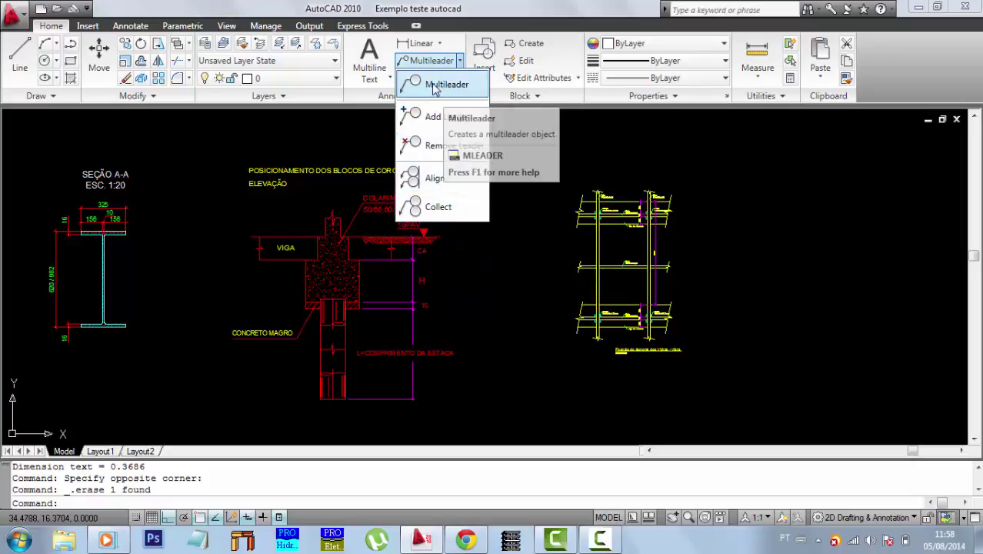
pyautogui.press('Escape')
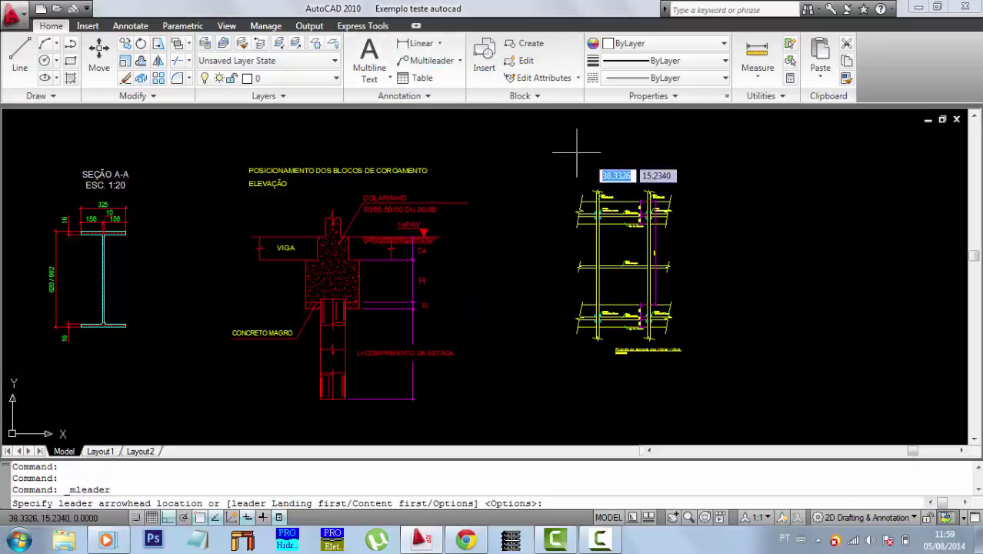
pyautogui.scroll(3, 677, 189)
pyautogui.scroll(2, 428, 219)
pyautogui.scroll(3, 428, 216)
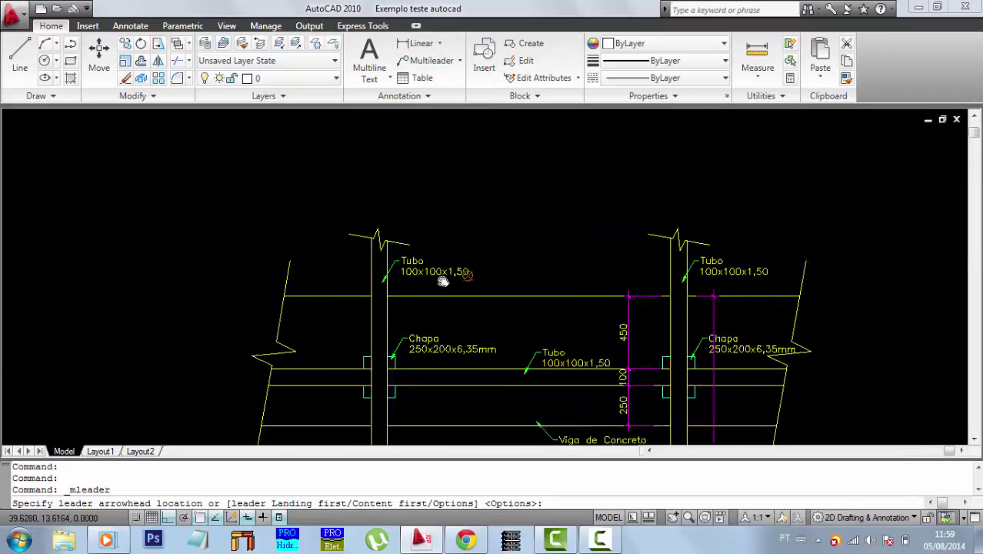
pyautogui.click(385, 207)
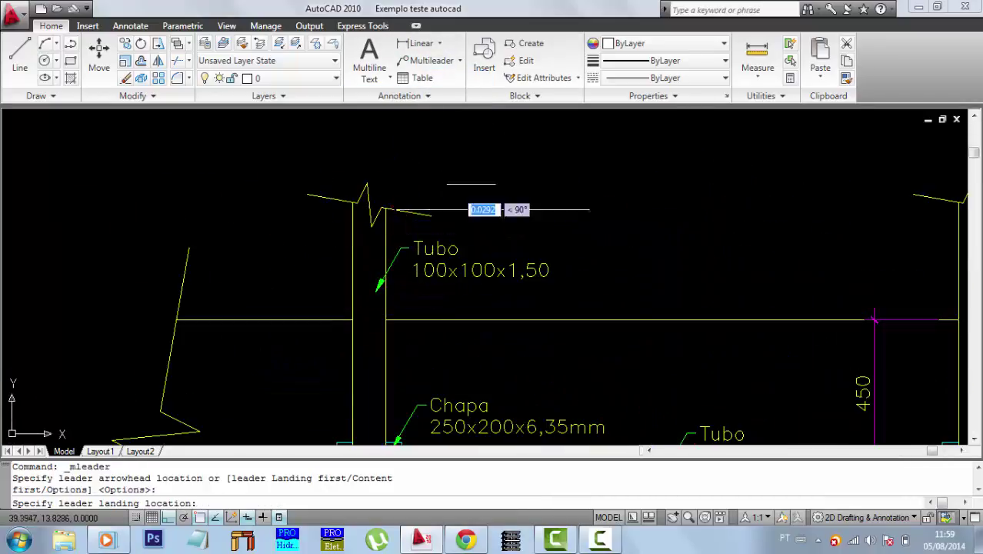
pyautogui.scroll(-5, 438, 206)
pyautogui.scroll(2, 432, 200)
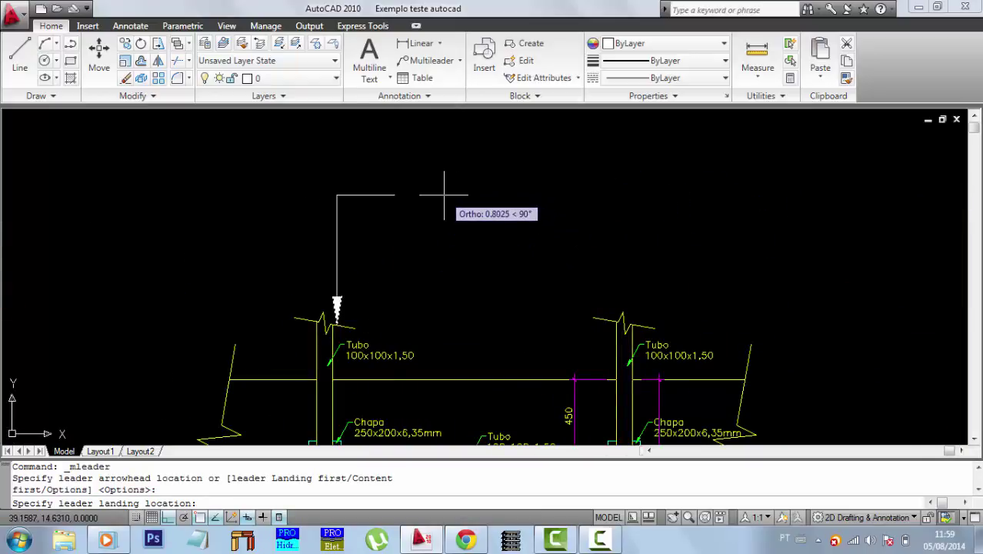
pyautogui.press('F8')
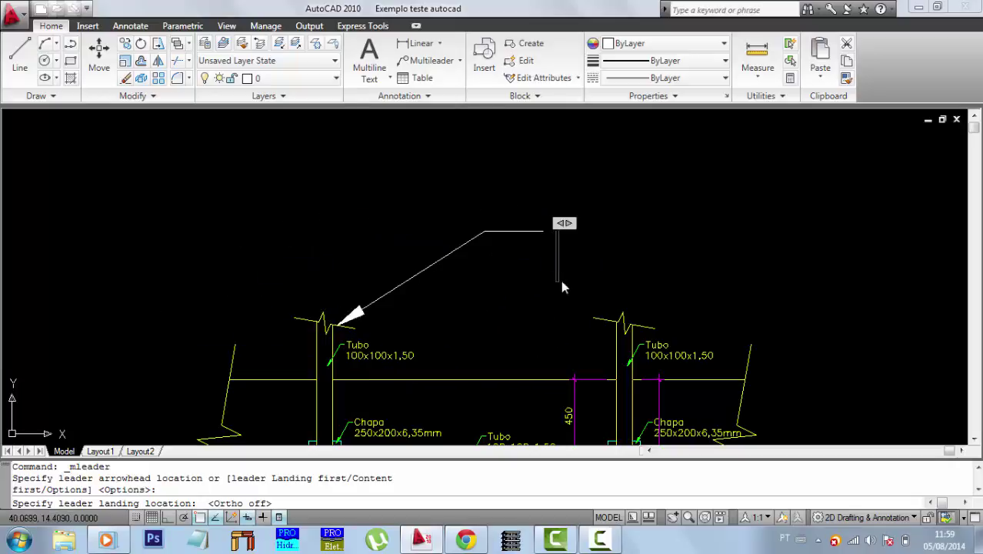
# - Enter "tubo" as the new multileader's text and finish the annotation
pyautogui.write('g')
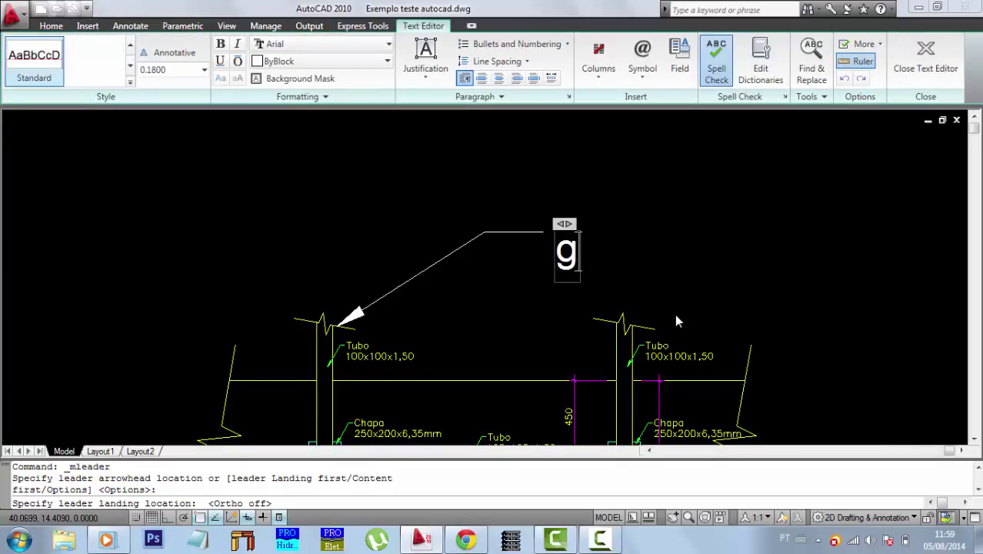
pyautogui.press('BackSpace')
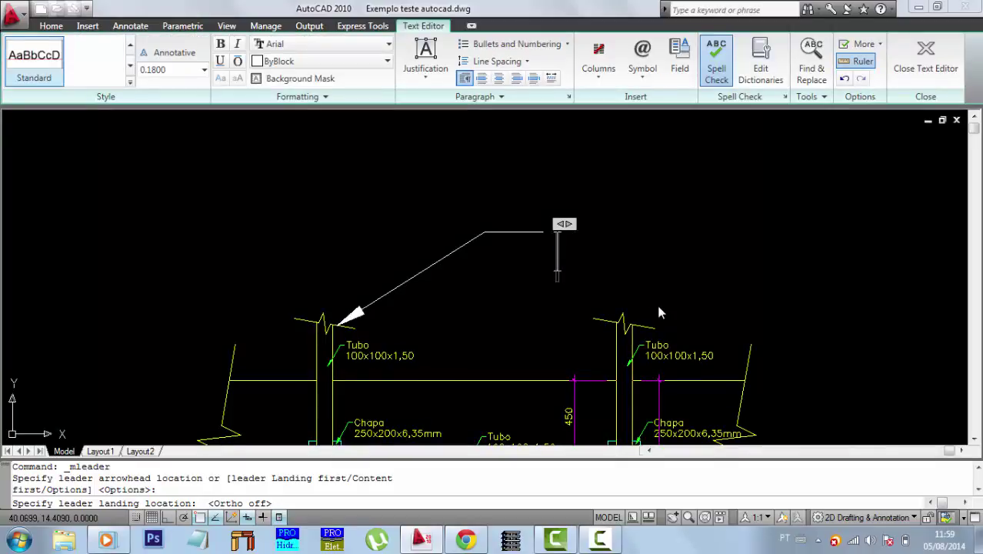
pyautogui.write('tubo')
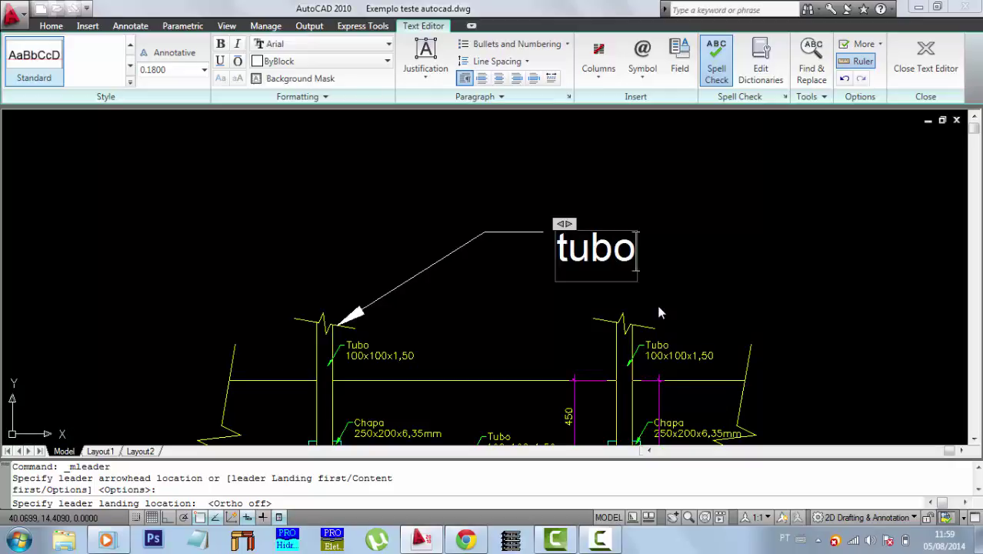
pyautogui.click(667, 259)
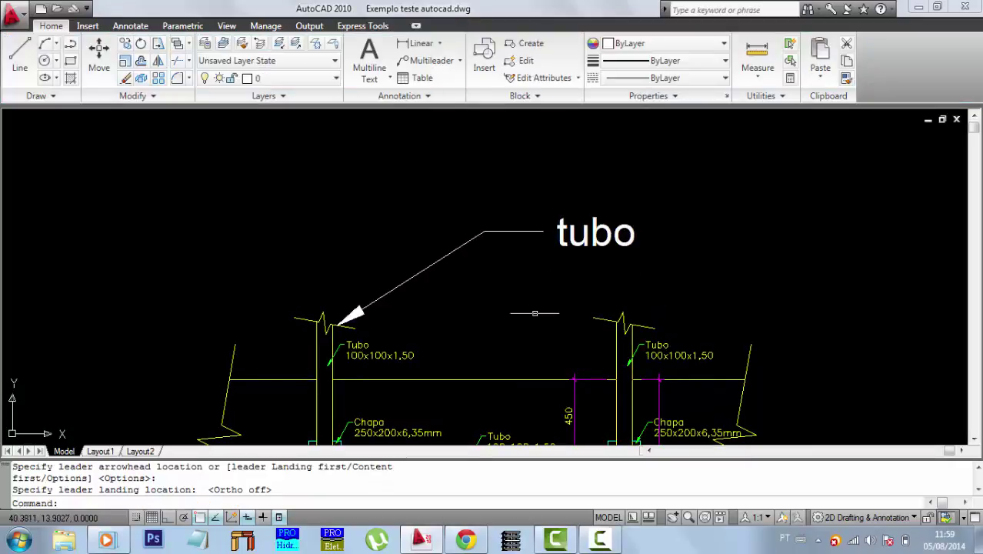
# - Compare the new tubo leader with the existing Tubo, Chapa and Viga de Concreto notes on the upper beam
pyautogui.scroll(-4, 619, 261)
pyautogui.moveTo(608, 301); pyautogui.dragTo(610, 234, button='middle')
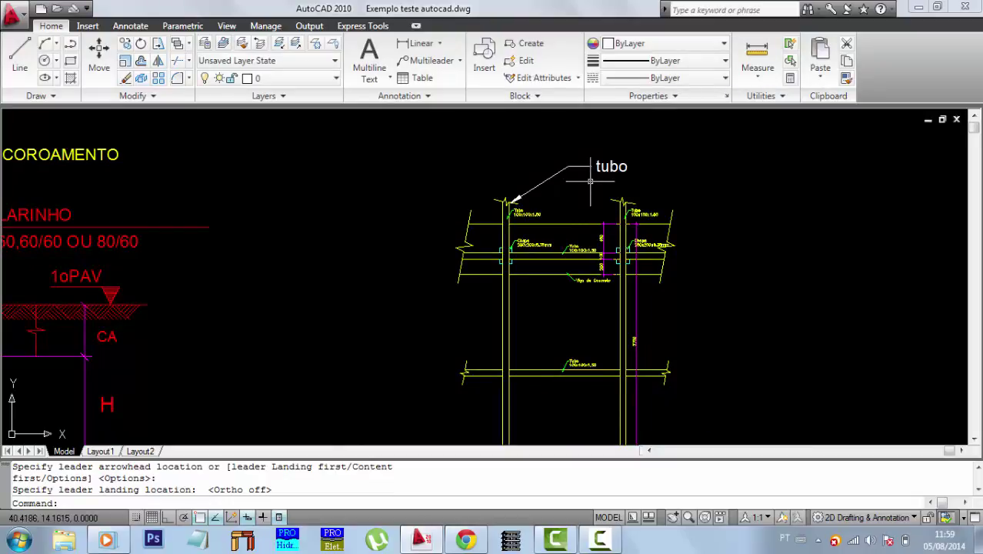
pyautogui.scroll(5, 624, 173)
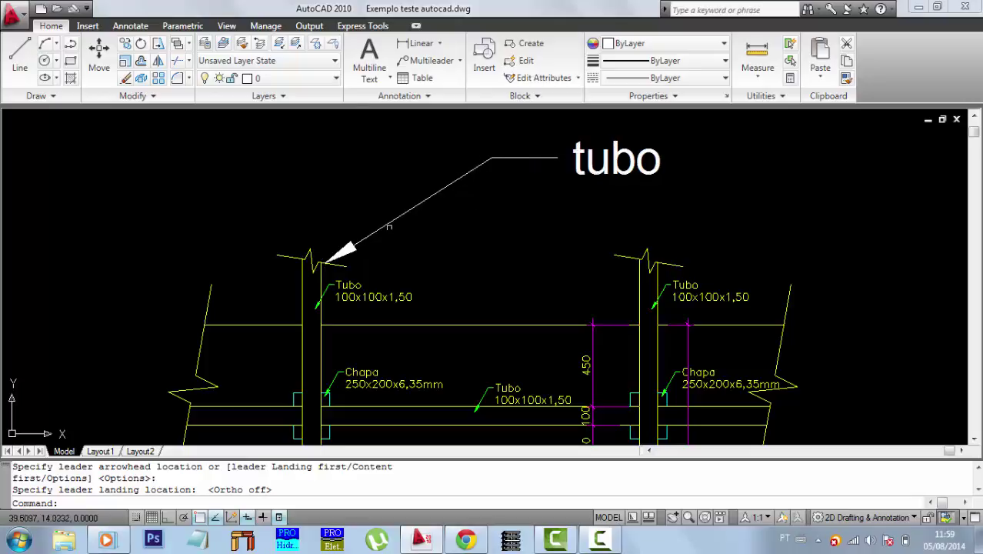
pyautogui.scroll(-2, 514, 266)
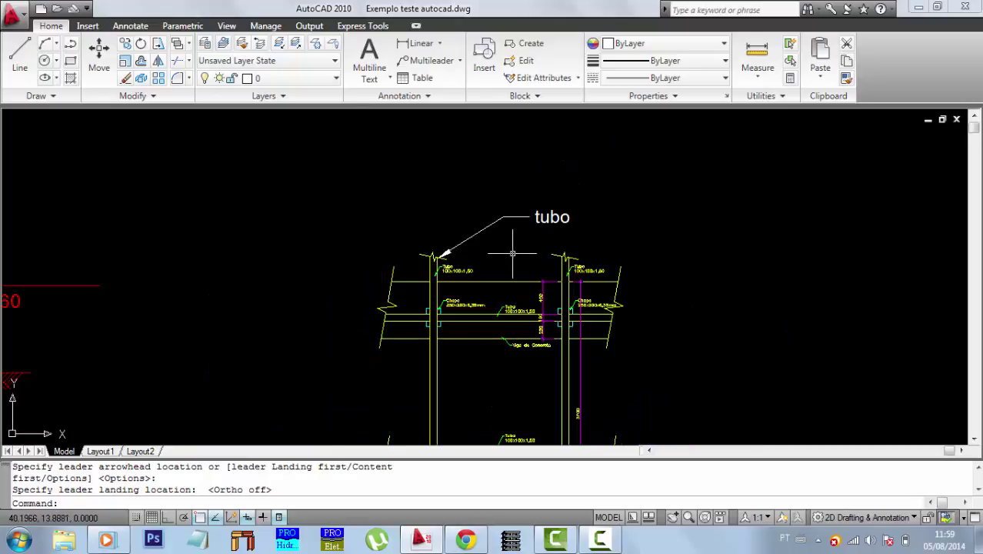
pyautogui.moveTo(515, 268); pyautogui.dragTo(507, 213, button='middle')
pyautogui.scroll(3, 508, 180)
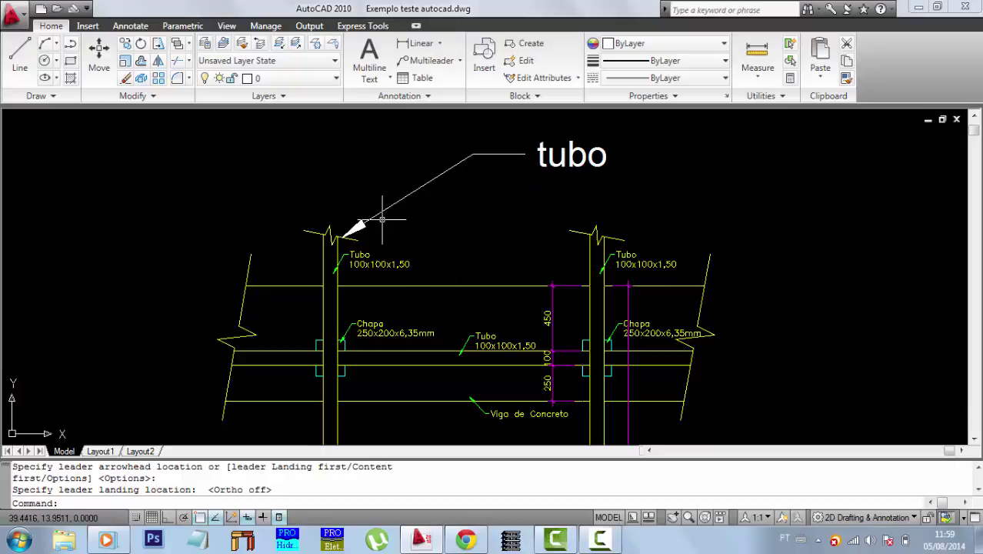
# - Examine the leader on the web thickness dimension in SEÇÃO A-A and the COLARINHO leader note in the pile cap elevation
pyautogui.scroll(-6, 382, 219)
pyautogui.scroll(4, 85, 208)
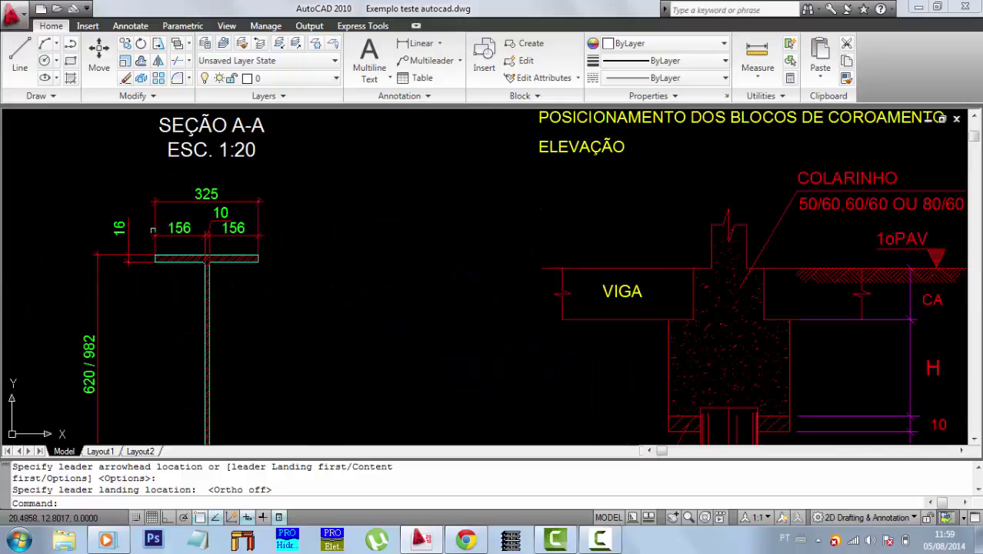
pyautogui.scroll(2, 158, 211)
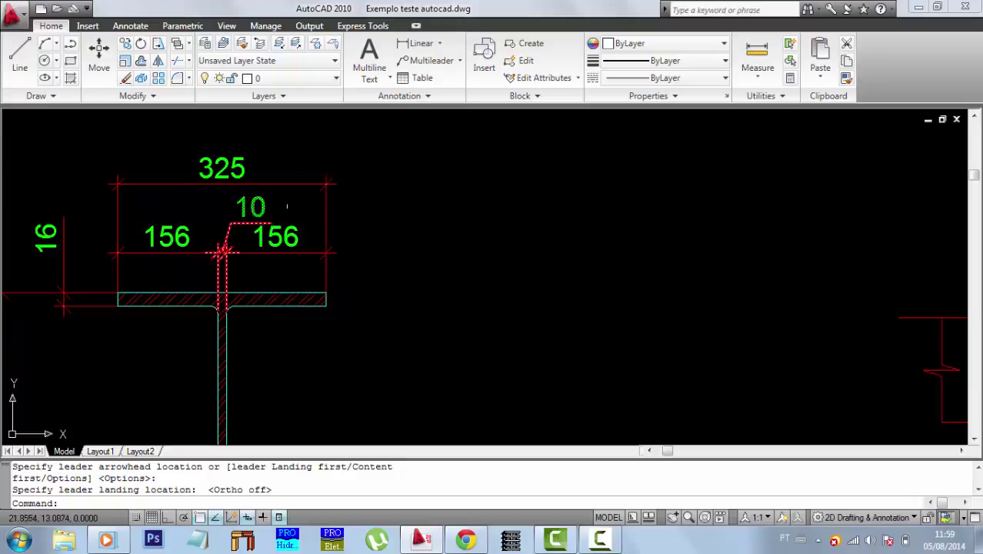
pyautogui.scroll(-3, 430, 112)
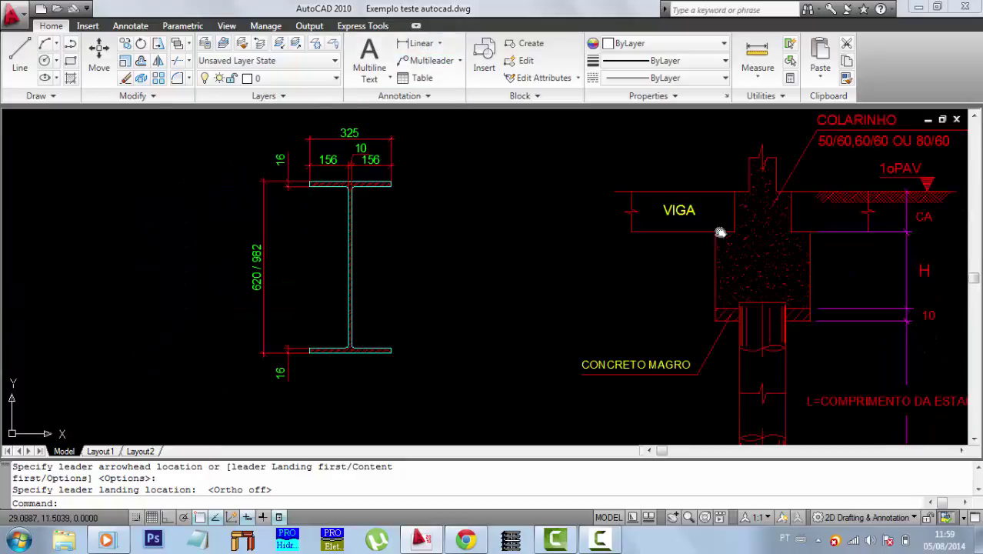
pyautogui.moveTo(721, 231); pyautogui.dragTo(402, 225, button='middle')
pyautogui.moveTo(681, 186); pyautogui.dragTo(657, 250, button='middle')
pyautogui.scroll(3, 530, 198)
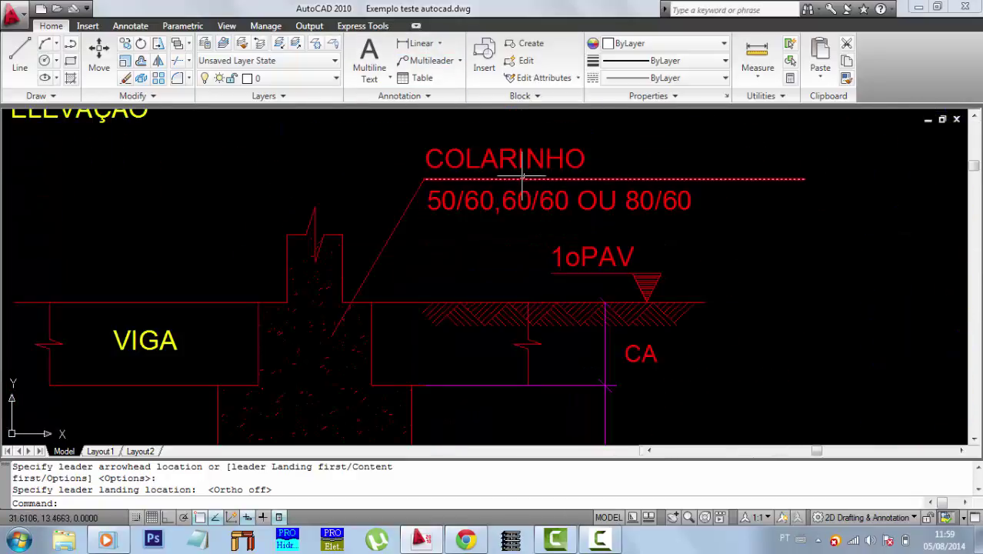
pyautogui.scroll(-6, 517, 243)
pyautogui.moveTo(742, 279); pyautogui.dragTo(587, 275, button='middle')
pyautogui.scroll(2, 631, 237)
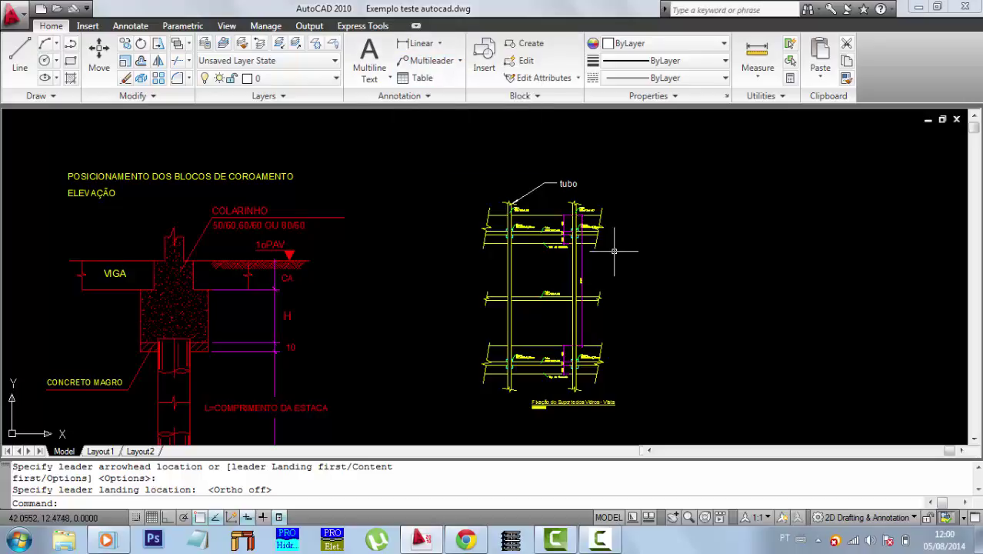
# - Review the glass support view, the pile cap elevation and the SEÇÃO A-A profile as complete example drawings
pyautogui.scroll(5, 566, 235)
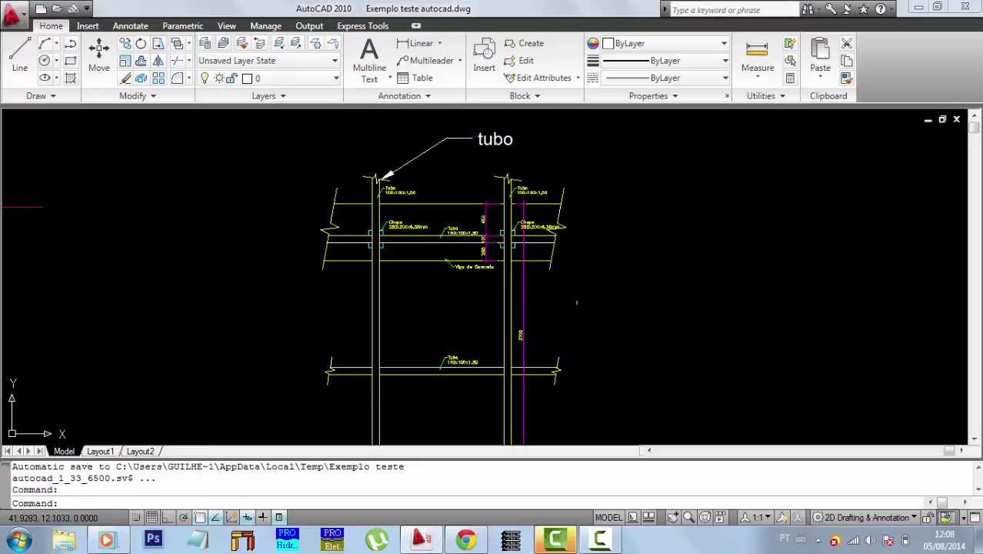
pyautogui.scroll(-4, 575, 300)
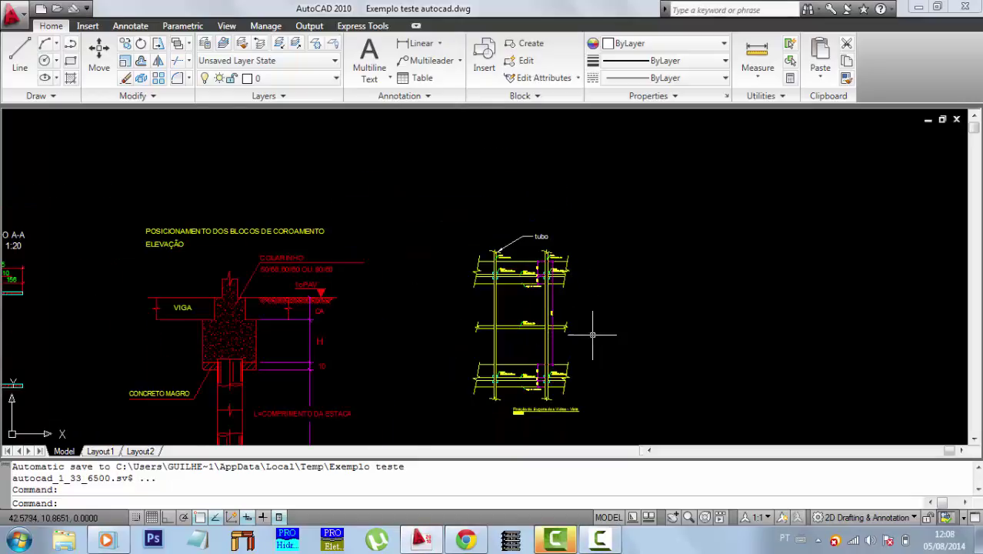
pyautogui.moveTo(591, 330); pyautogui.dragTo(688, 226, button='middle')
pyautogui.moveTo(424, 246); pyautogui.dragTo(582, 283, button='middle')
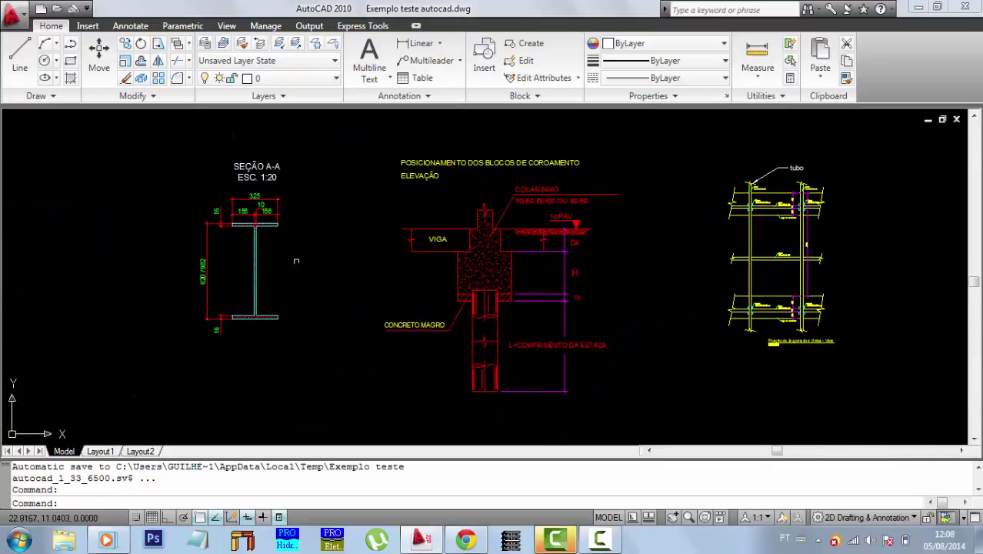
pyautogui.moveTo(335, 292); pyautogui.dragTo(303, 294, button='middle')
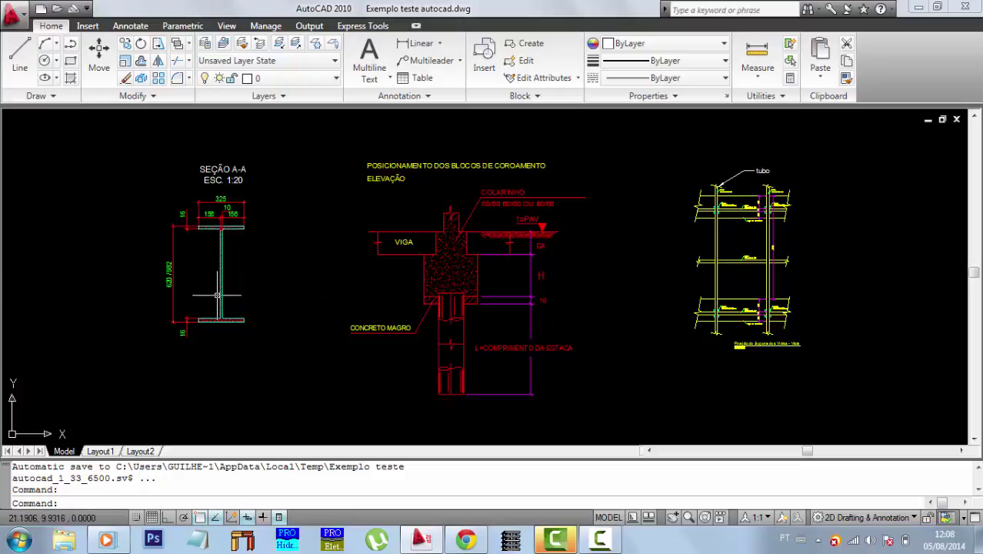
pyautogui.moveTo(221, 299)
pyautogui.mouseDown(button='middle')
pyautogui.moveTo(268, 338)
pyautogui.moveTo(368, 330)
pyautogui.mouseUp(button='middle')
pyautogui.scroll(4, 268, 338)
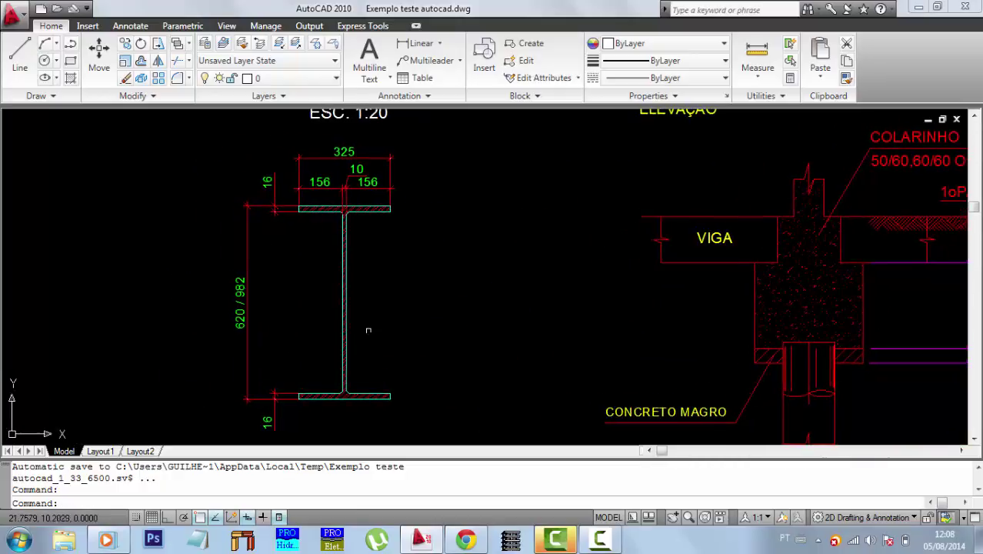
pyautogui.scroll(-2, 388, 351)
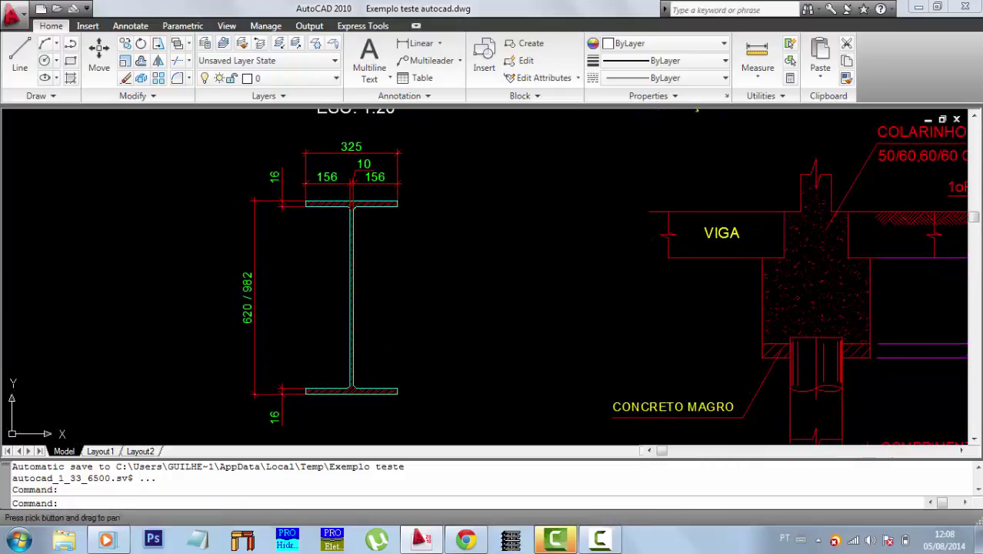
# - Examine the SEÇÃO A-A title and ESC. 1:20 scale text above the steel profile
pyautogui.click(421, 398)
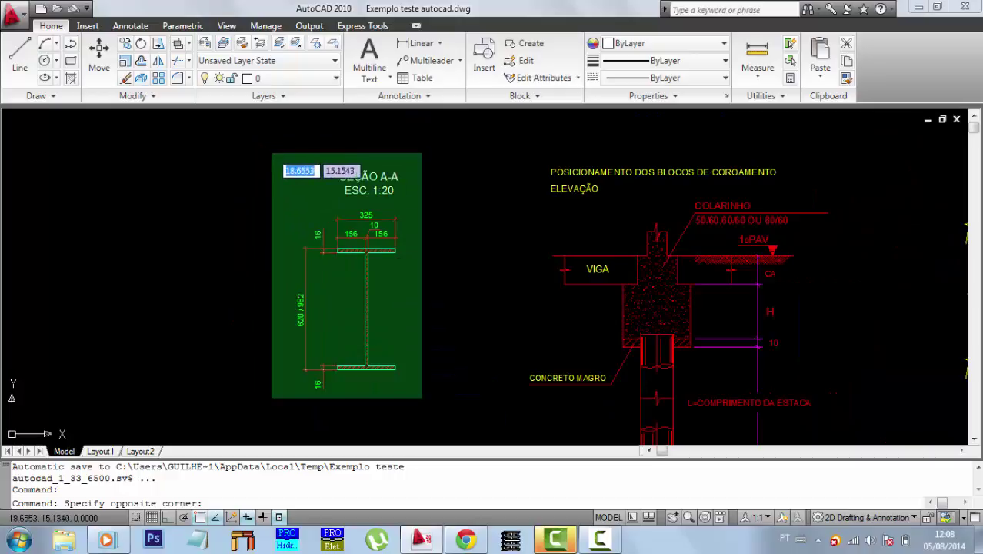
pyautogui.click(423, 286)
pyautogui.scroll(3, 364, 204)
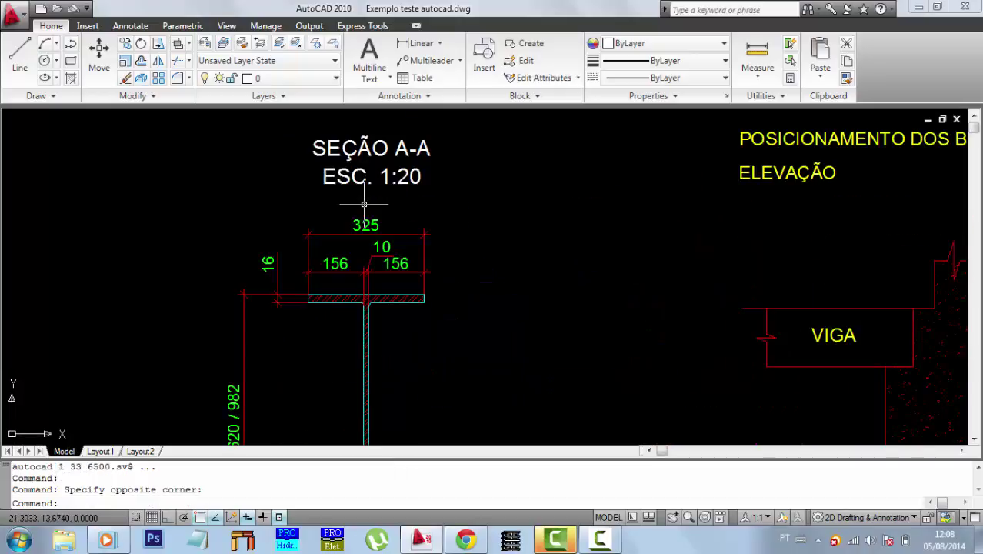
pyautogui.scroll(3, 364, 204)
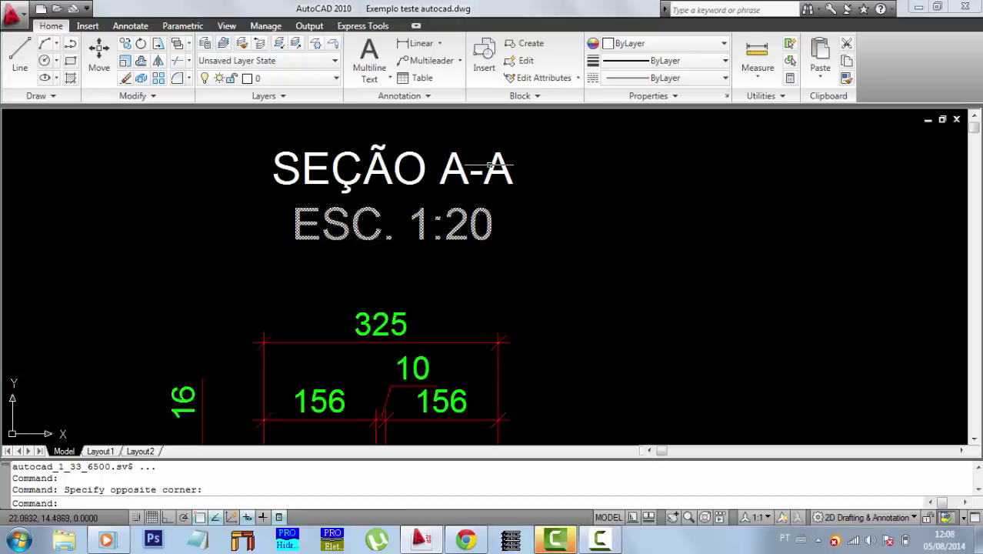
pyautogui.scroll(-2, 522, 225)
pyautogui.scroll(-2, 441, 180)
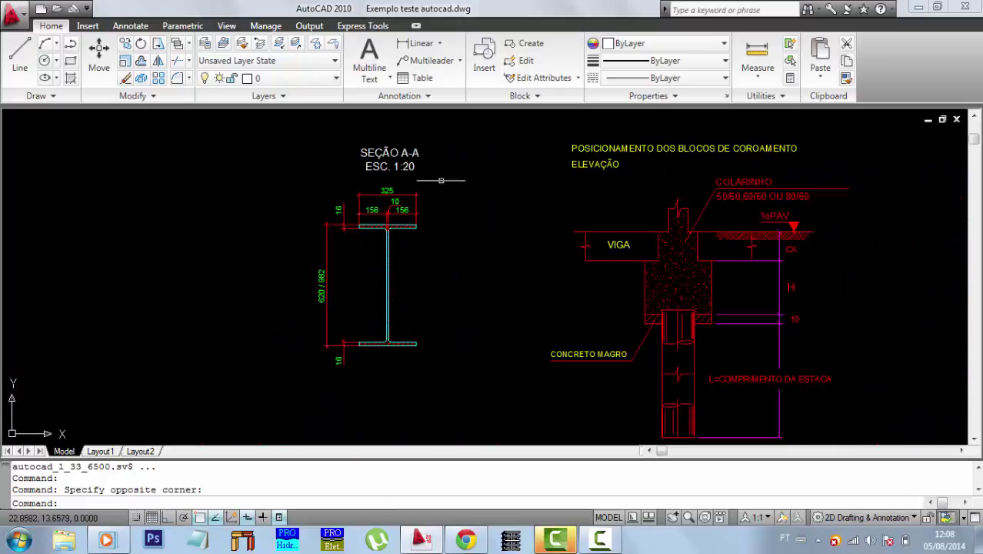
pyautogui.click(441, 370)
pyautogui.click(429, 234)
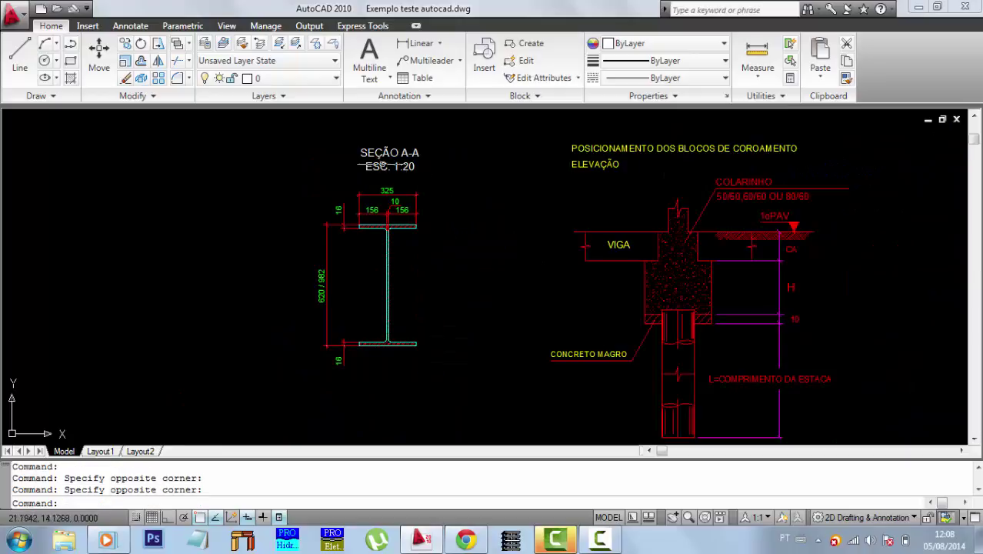
pyautogui.scroll(5, 387, 161)
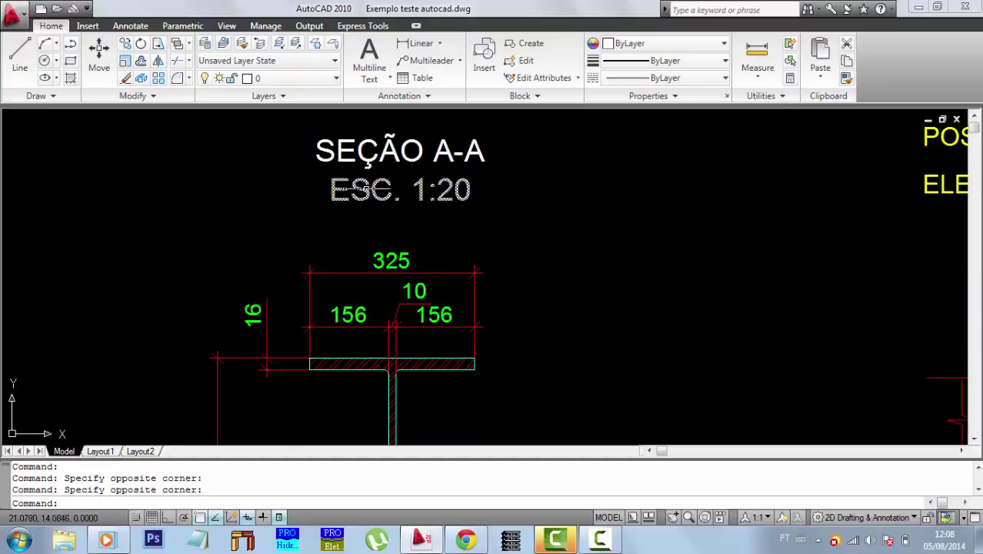
pyautogui.moveTo(391, 201); pyautogui.dragTo(323, 204, button='middle')
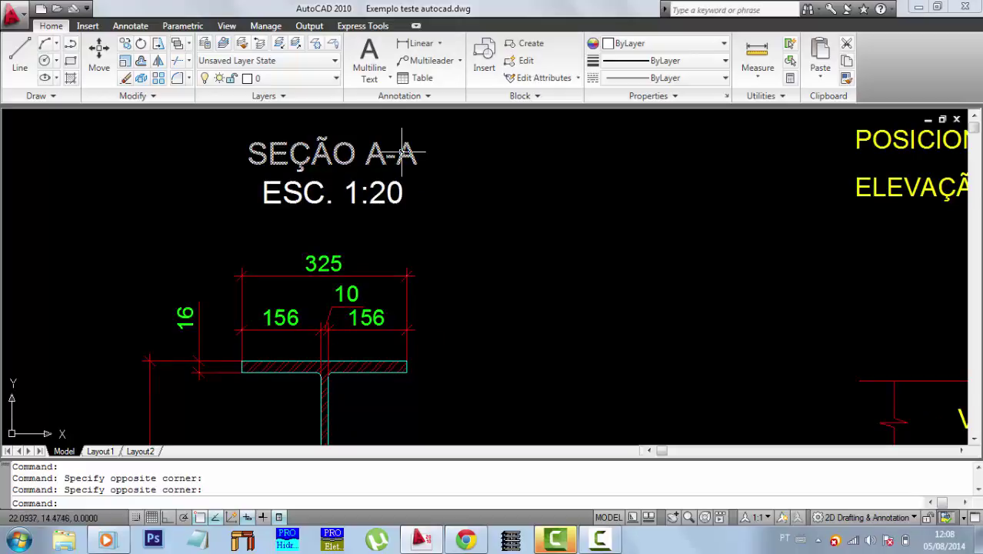
pyautogui.scroll(1, 294, 202)
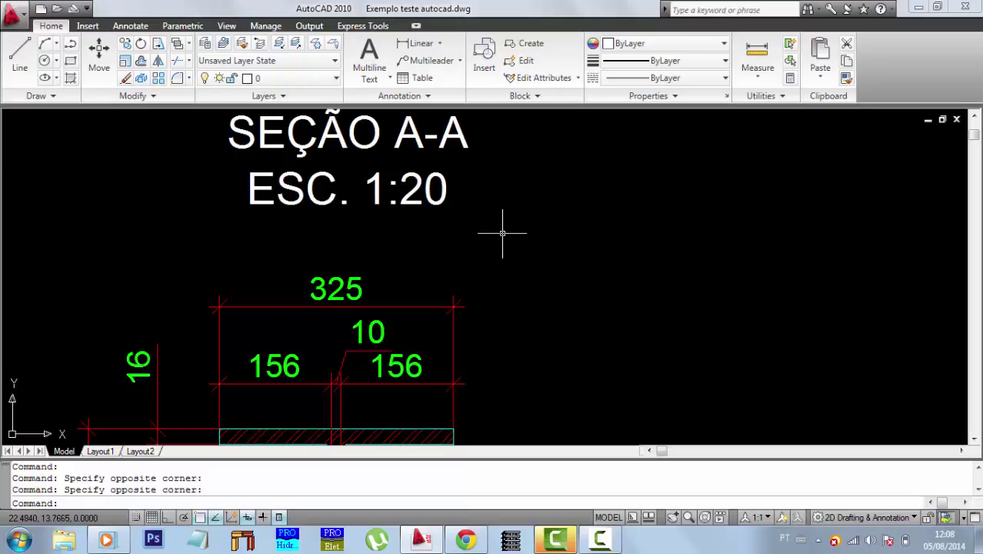
pyautogui.scroll(-4, 503, 233)
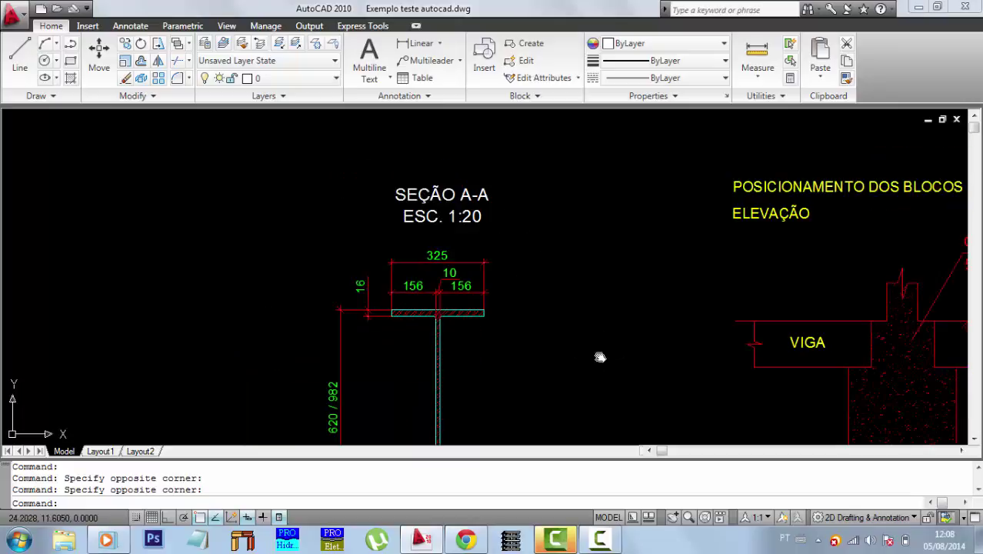
# - Examine the SEÇÃO A-A steel profile with its ESC. 1:20 scale text and the width dimensions above its upper flange
pyautogui.moveTo(600, 356); pyautogui.dragTo(514, 276, button='middle')
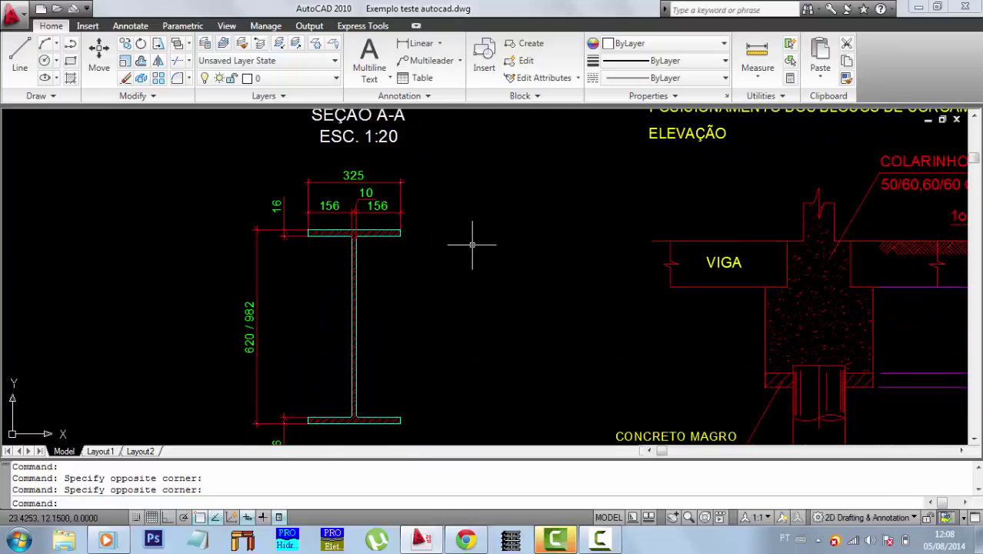
pyautogui.moveTo(469, 215); pyautogui.dragTo(477, 237, button='middle')
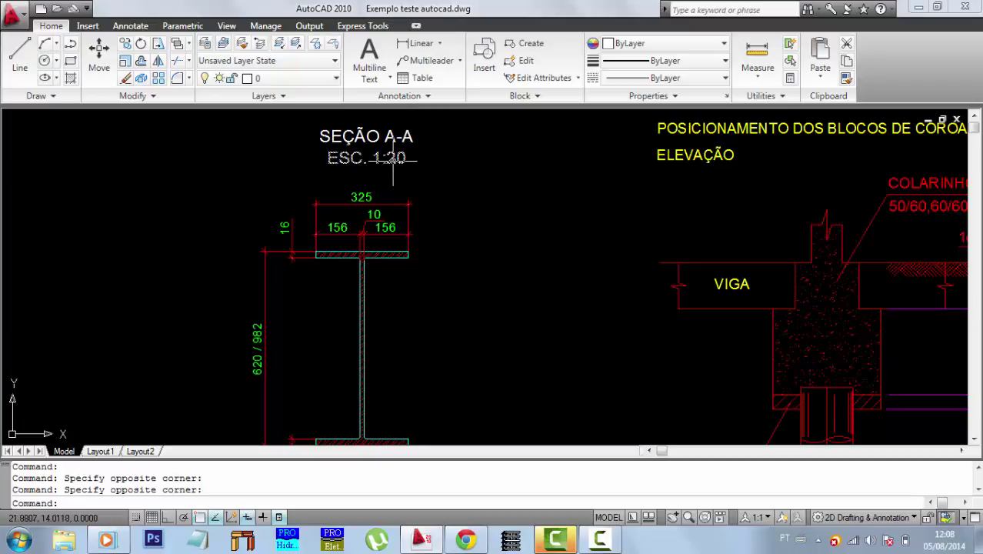
pyautogui.scroll(3, 394, 158)
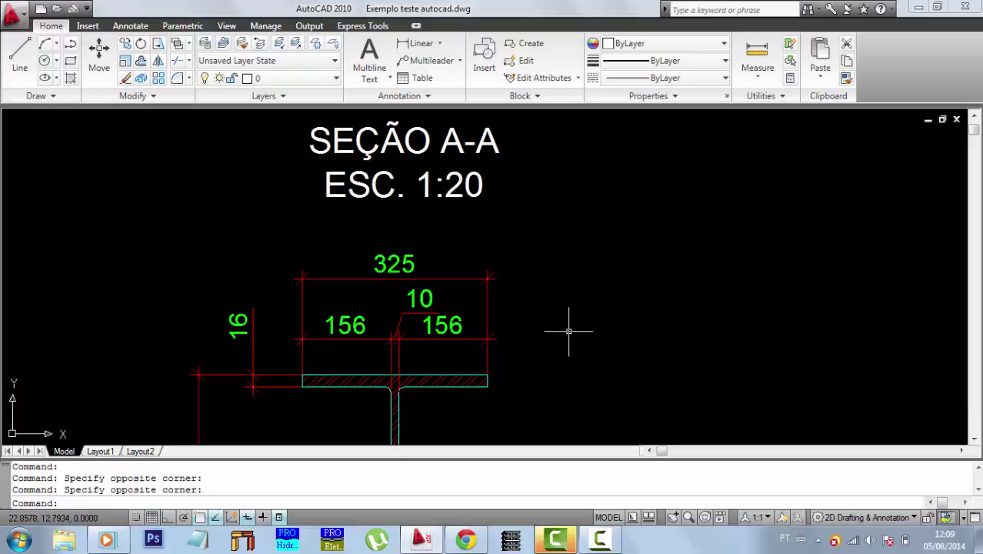
pyautogui.moveTo(564, 344); pyautogui.dragTo(549, 284, button='middle')
pyautogui.scroll(-4, 491, 385)
pyautogui.moveTo(512, 380); pyautogui.dragTo(446, 272, button='middle')
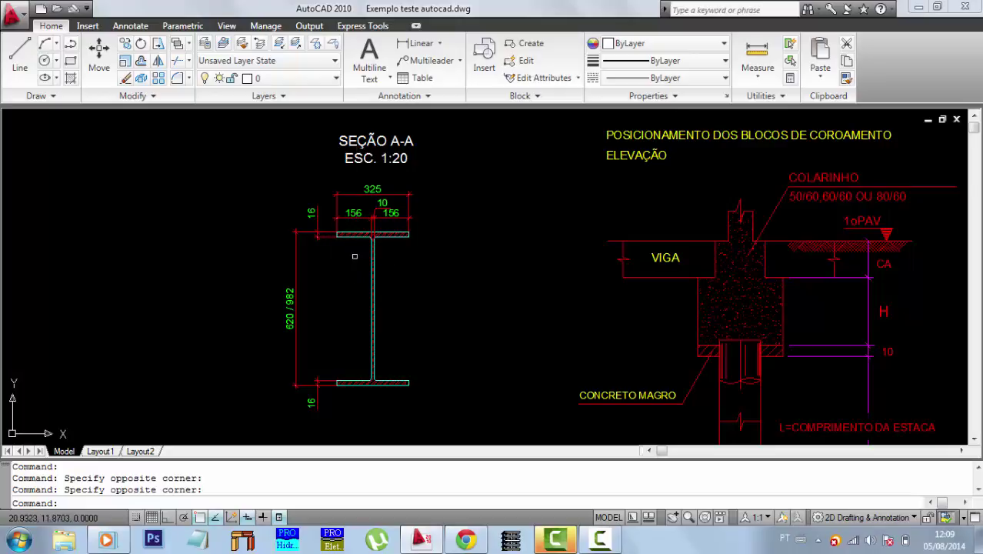
pyautogui.scroll(3, 351, 255)
pyautogui.moveTo(375, 278); pyautogui.dragTo(356, 342, button='middle')
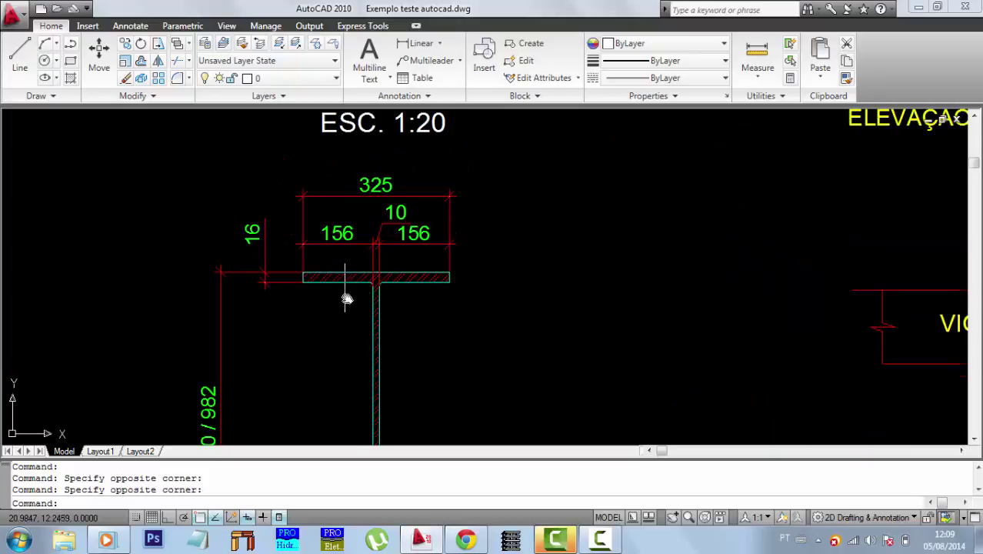
pyautogui.moveTo(347, 299); pyautogui.dragTo(372, 388, button='middle')
pyautogui.scroll(2, 360, 360)
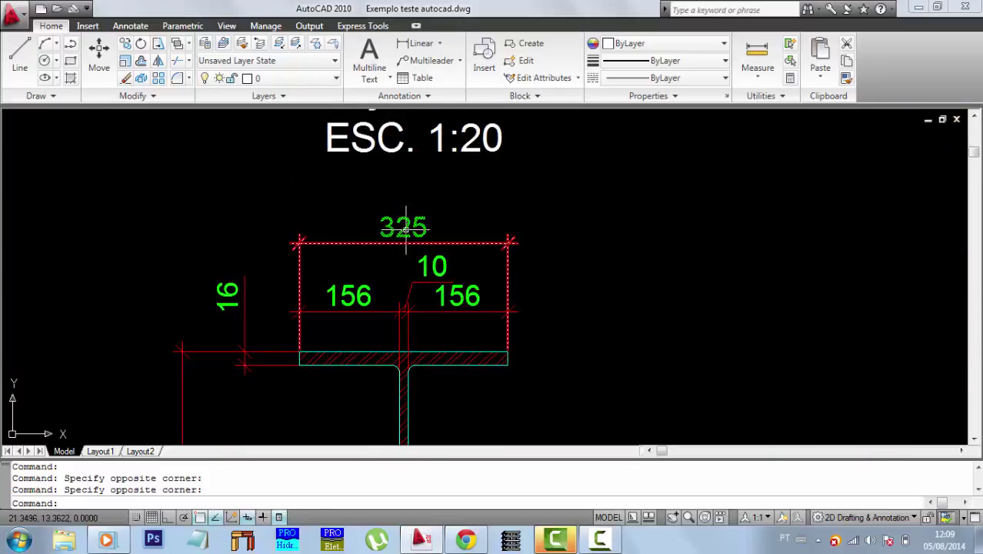
# - Measure the full width of the upper flange in SEÇÃO A-A with DIST, between its two upper corners
pyautogui.write('di')
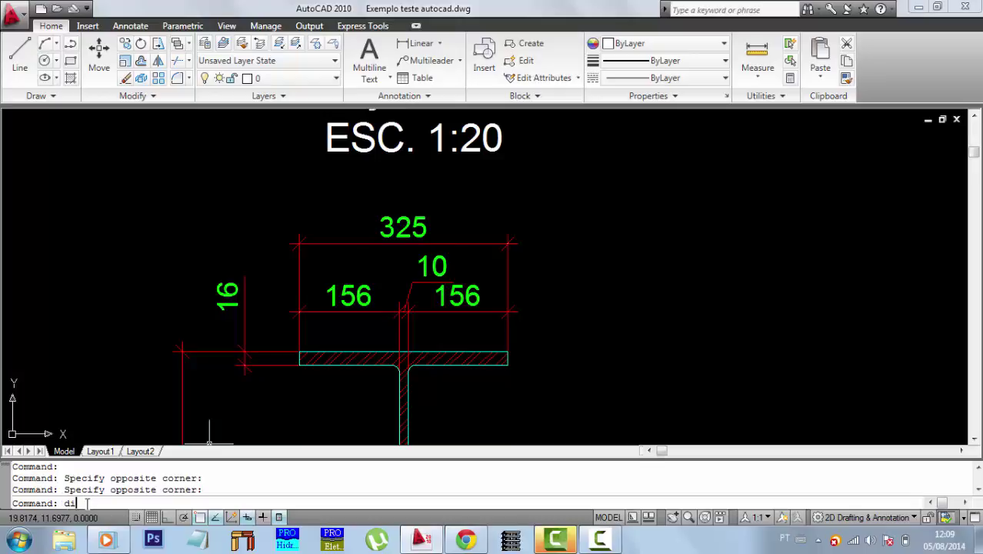
pyautogui.press('Return')
pyautogui.scroll(3, 324, 362)
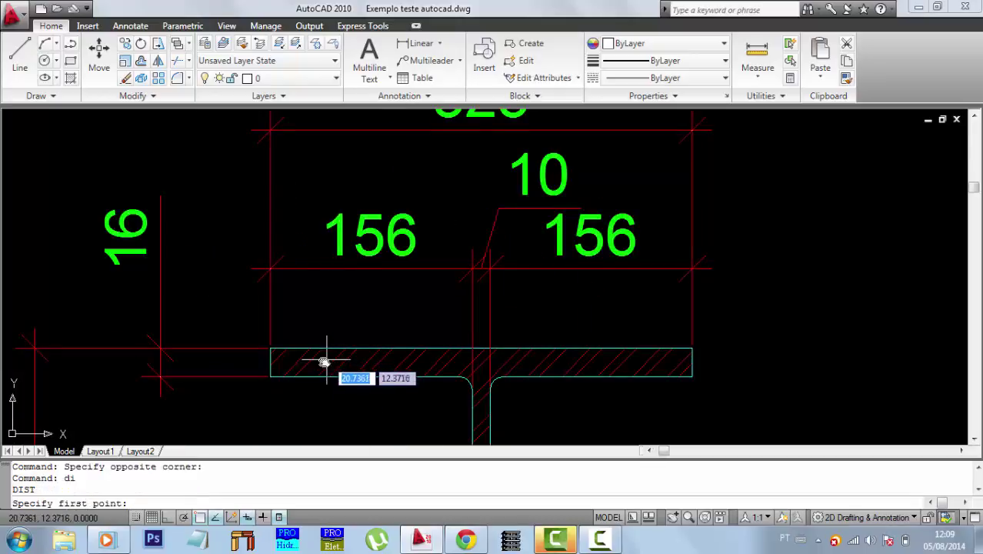
pyautogui.moveTo(324, 361); pyautogui.dragTo(238, 371, button='middle')
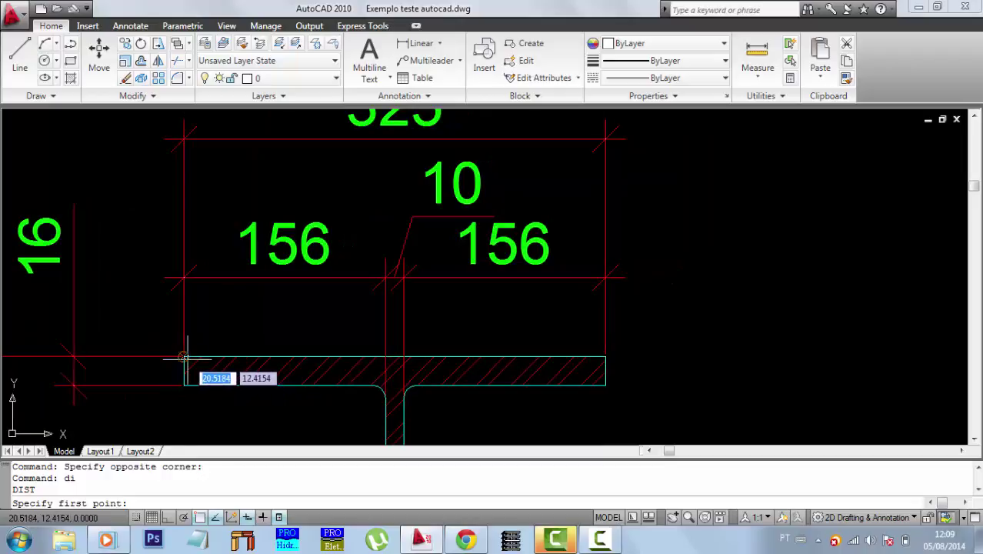
pyautogui.scroll(1, 184, 357)
pyautogui.scroll(3, 176, 348)
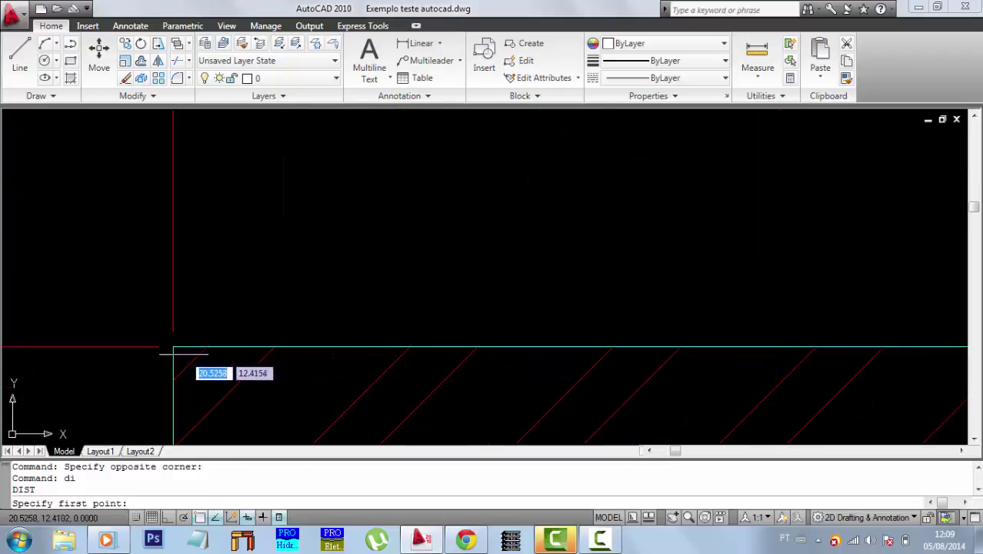
pyautogui.click(174, 348)
pyautogui.scroll(-4, 303, 333)
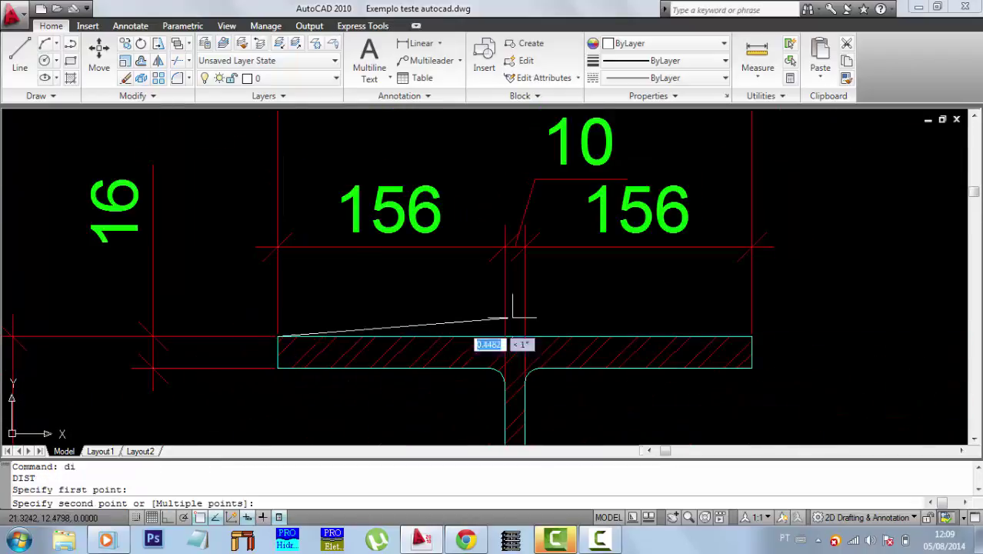
pyautogui.scroll(5, 690, 347)
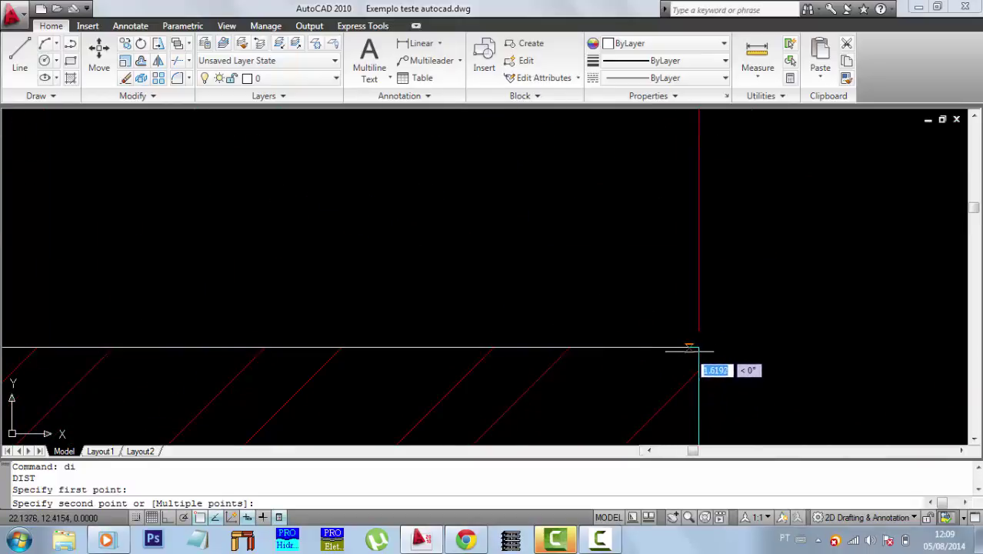
pyautogui.click(698, 347)
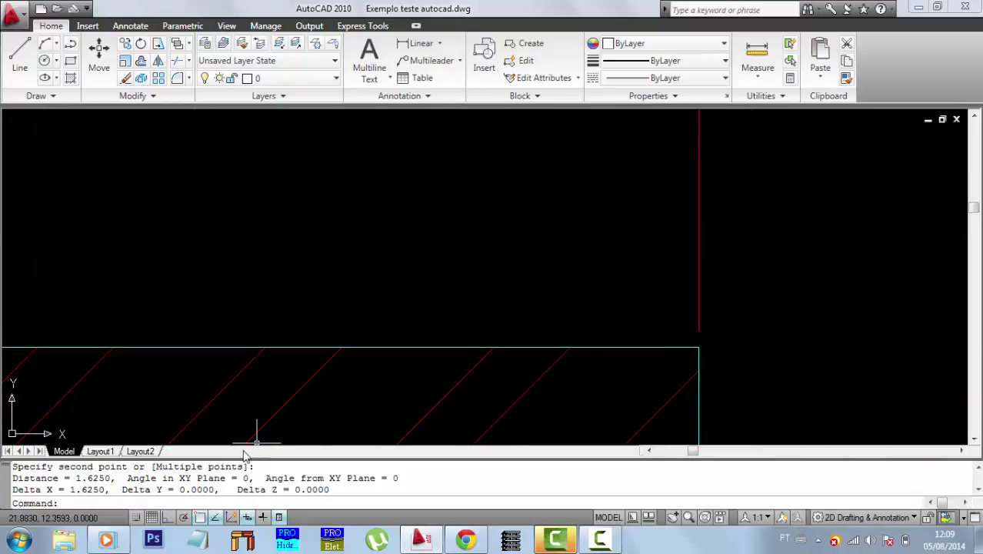
# - Check the distance result in the full command history and highlight its Delta X value
pyautogui.press('F2')
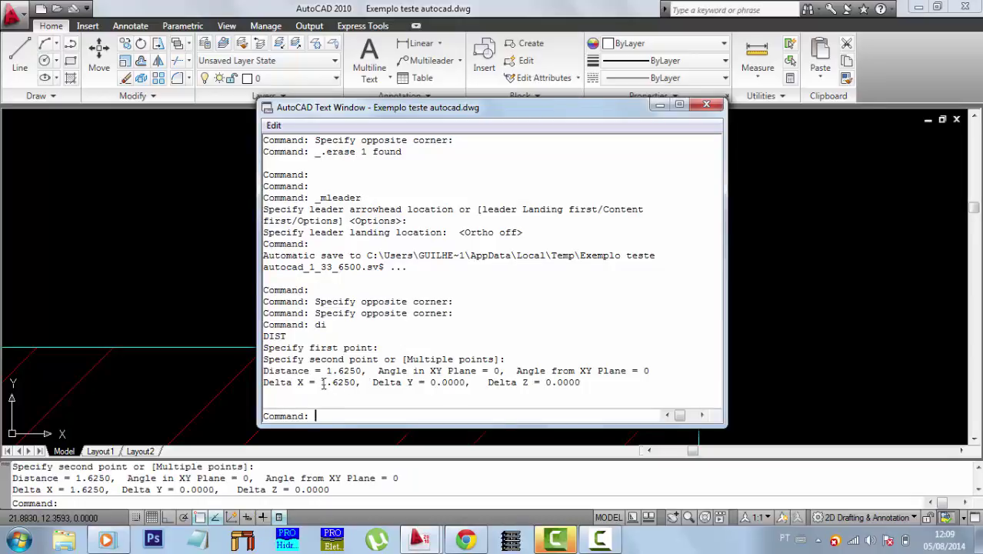
pyautogui.moveTo(323, 382); pyautogui.dragTo(353, 385)
pyautogui.press('F2')
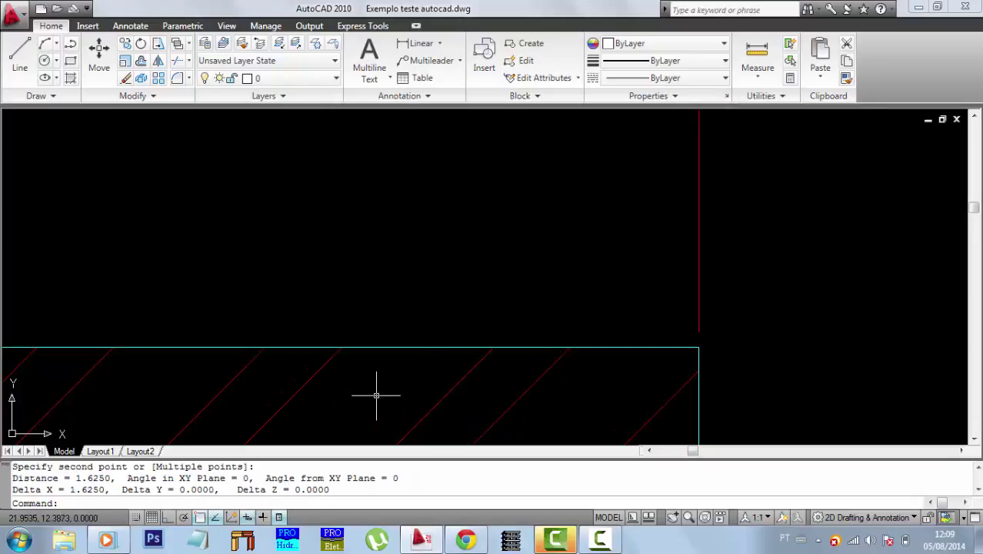
# - Compare the measured flange width with the overall width dimension and the ESC. 1:20 scale text above the profile
pyautogui.scroll(6, 378, 395)
pyautogui.moveTo(538, 368); pyautogui.dragTo(557, 405, button='middle')
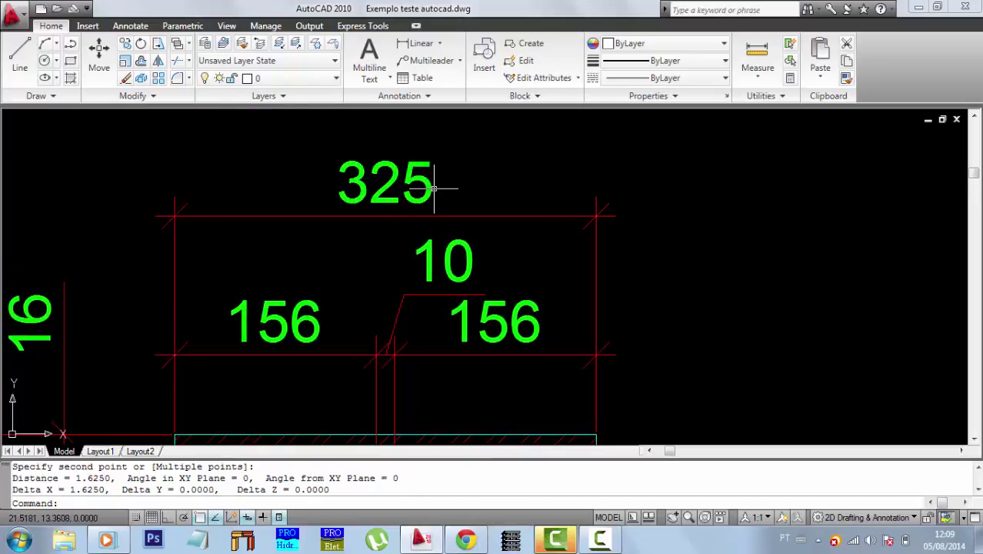
pyautogui.moveTo(434, 188)
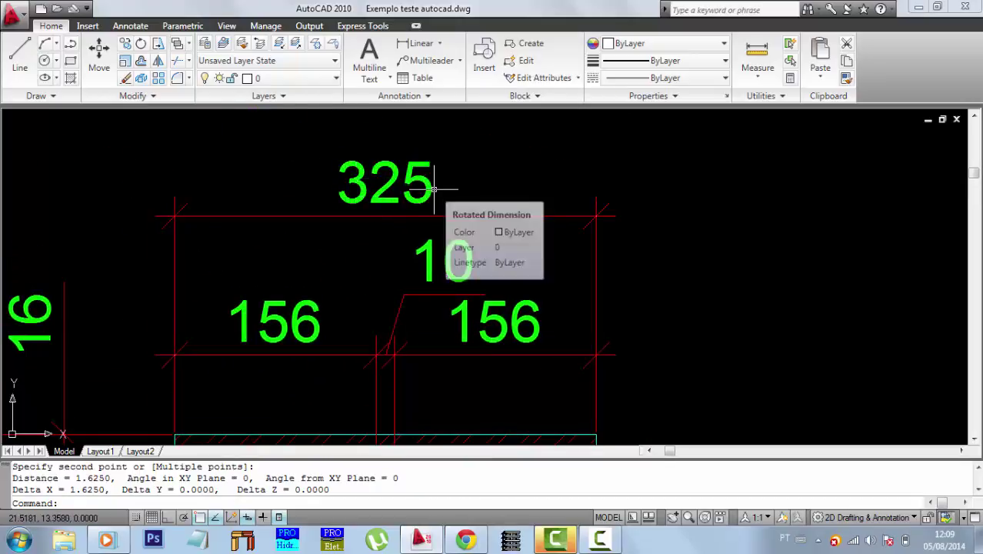
pyautogui.scroll(-3, 454, 223)
pyautogui.moveTo(500, 361)
pyautogui.mouseDown(button='middle')
pyautogui.moveTo(502, 388)
pyautogui.moveTo(491, 398)
pyautogui.mouseUp(button='middle')
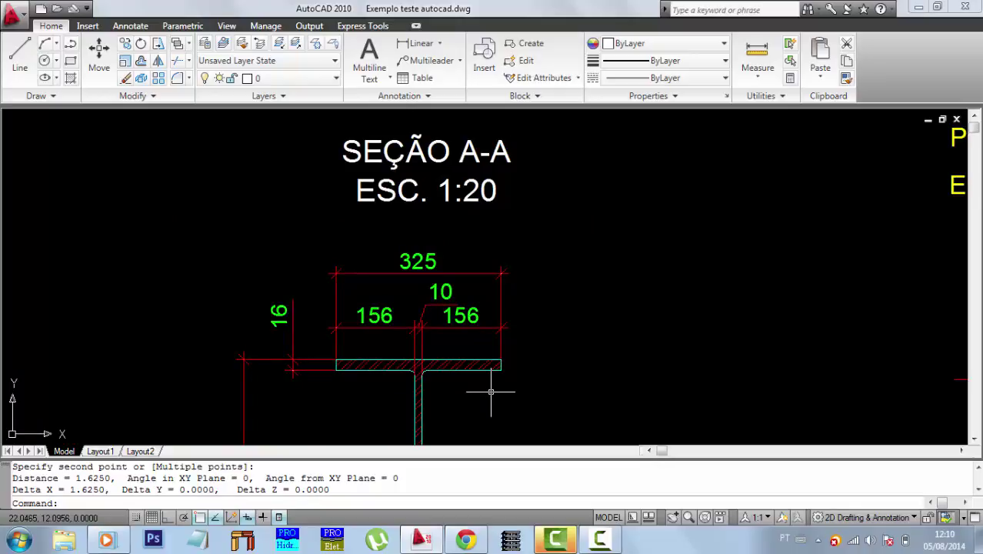
pyautogui.moveTo(489, 392); pyautogui.dragTo(448, 378, button='middle')
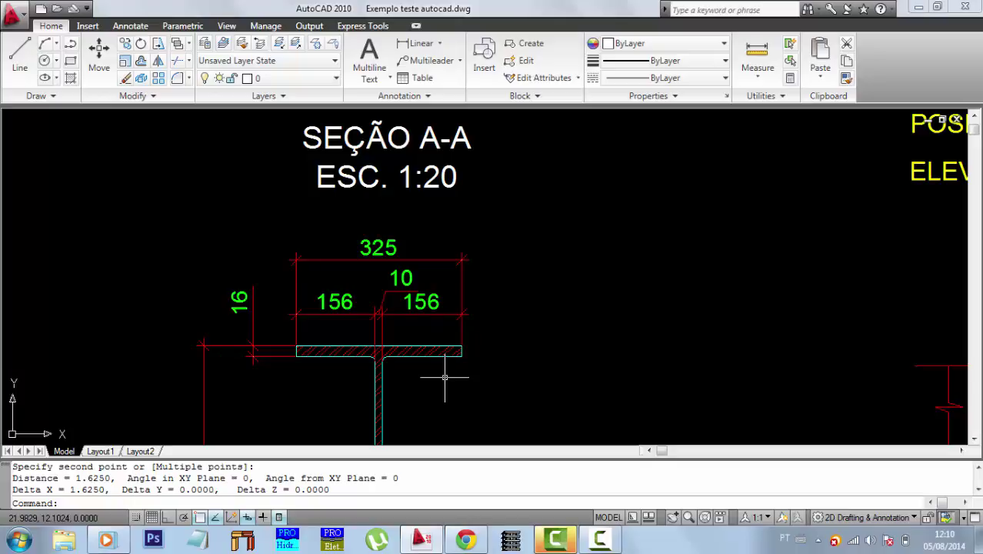
# - Repeat the DIST measurement across the top edge of the upper flange, from corner to corner
pyautogui.scroll(4, 443, 370)
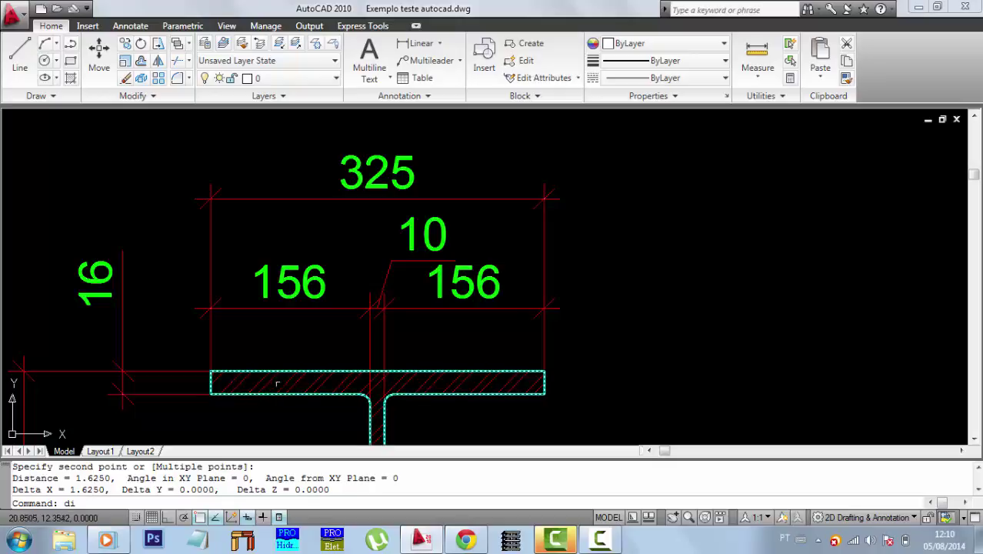
pyautogui.press('Return')
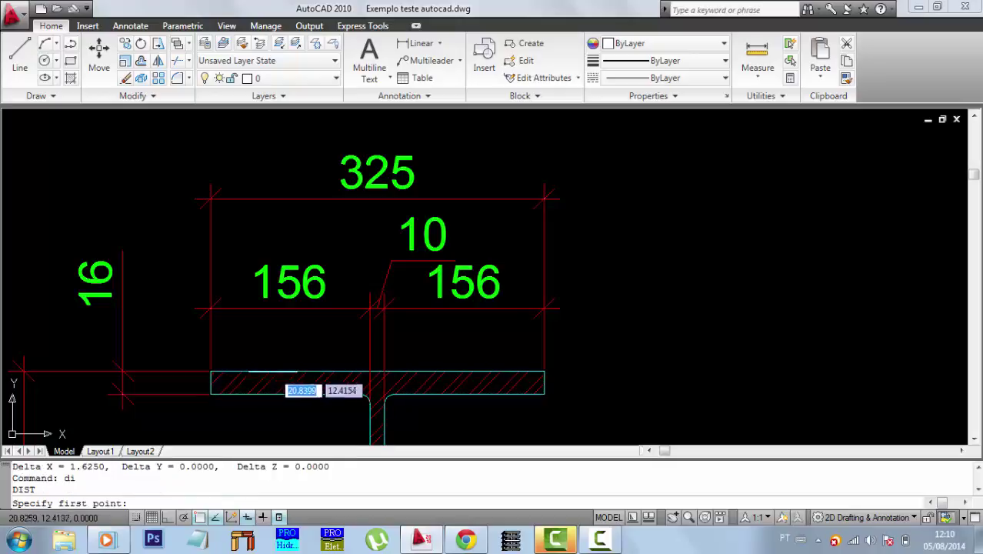
pyautogui.click(210, 372)
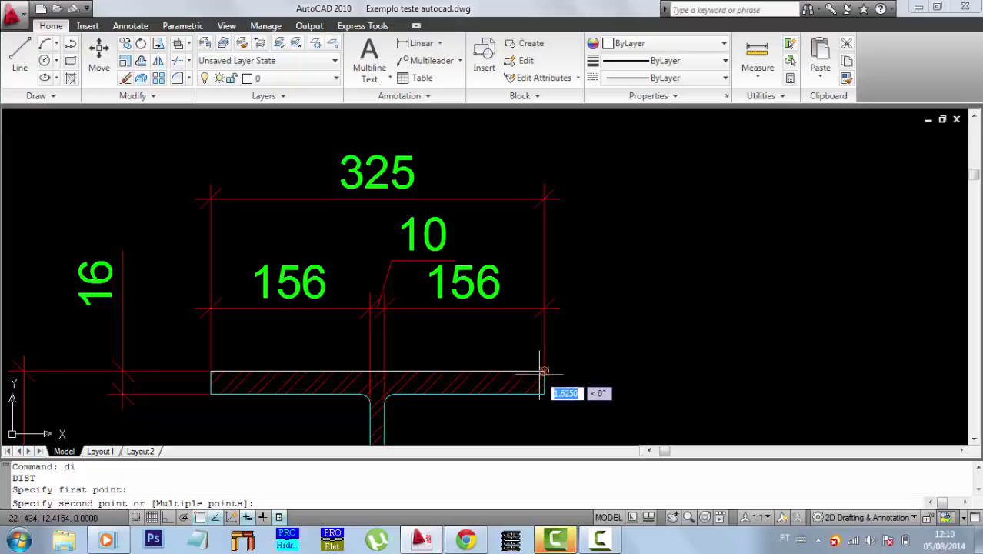
pyautogui.click(544, 371)
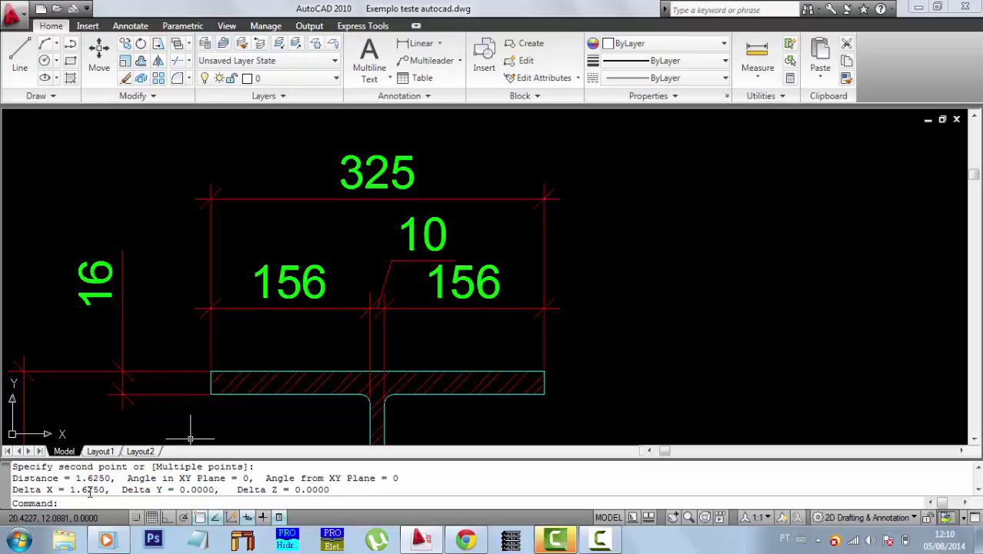
pyautogui.press('Escape')
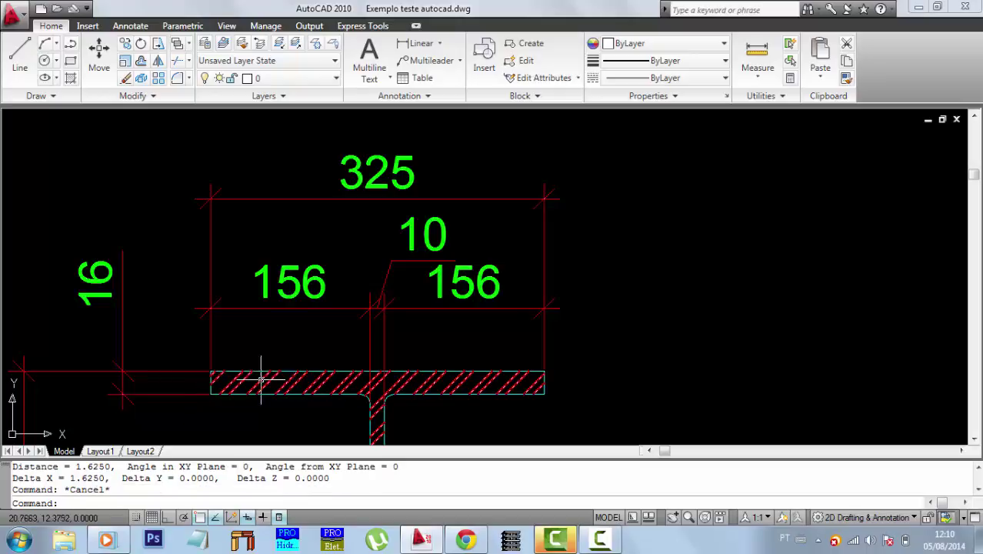
# - Examine how the SEÇÃO A-A profile is drawn relative to its dimensions and to the neighbouring pile cap elevation
pyautogui.moveTo(278, 365); pyautogui.dragTo(273, 346, button='middle')
pyautogui.scroll(-2, 271, 358)
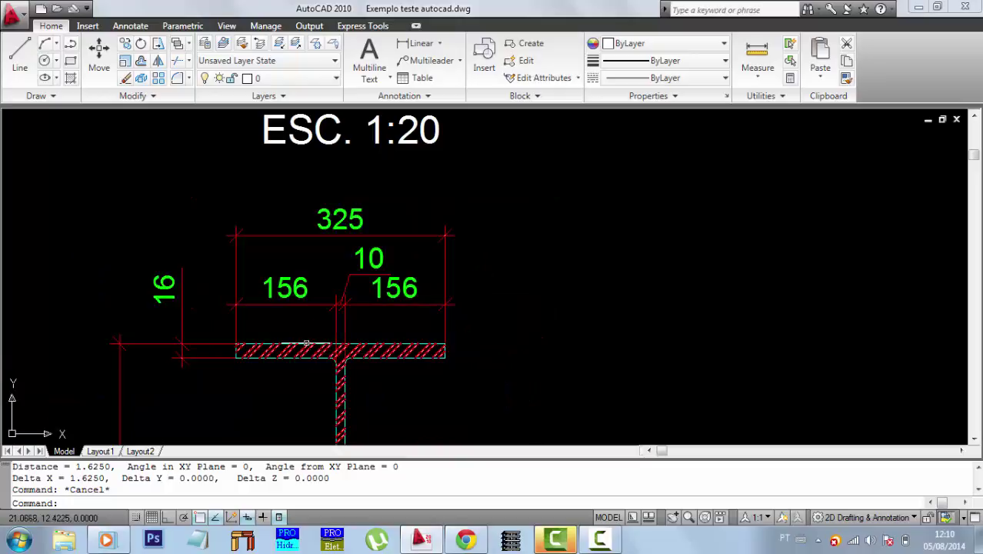
pyautogui.click(297, 344)
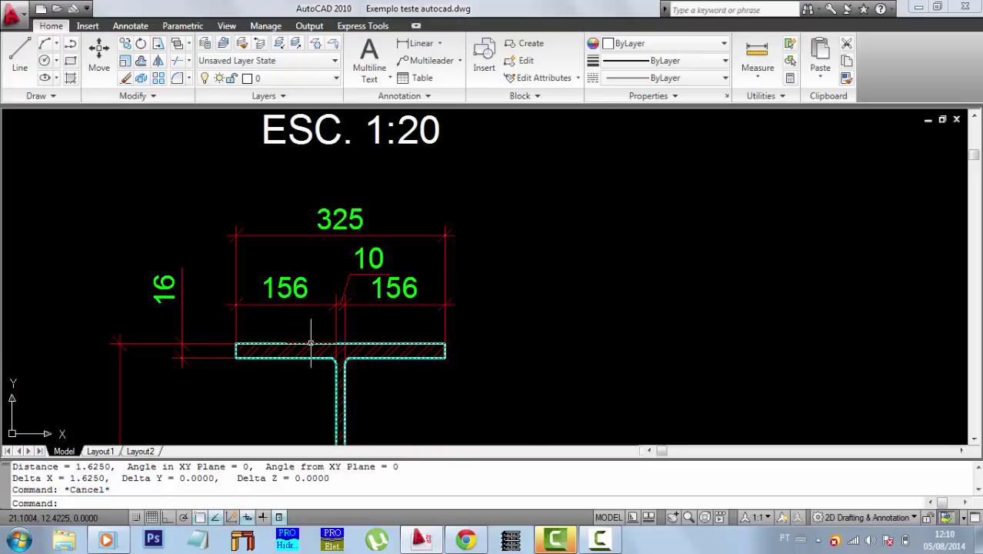
pyautogui.moveTo(304, 336); pyautogui.dragTo(288, 385, button='middle')
pyautogui.scroll(-5, 287, 385)
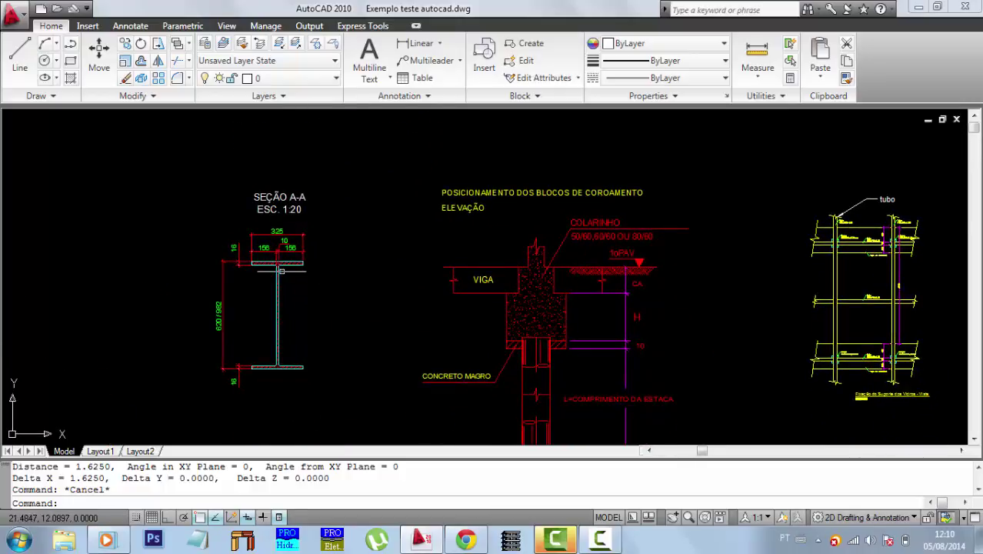
pyautogui.scroll(6, 263, 259)
pyautogui.moveTo(313, 321)
pyautogui.mouseDown(button='middle')
pyautogui.moveTo(326, 347)
pyautogui.moveTo(351, 314)
pyautogui.mouseUp(button='middle')
pyautogui.scroll(-5, 324, 332)
pyautogui.moveTo(393, 339); pyautogui.dragTo(374, 295, button='middle')
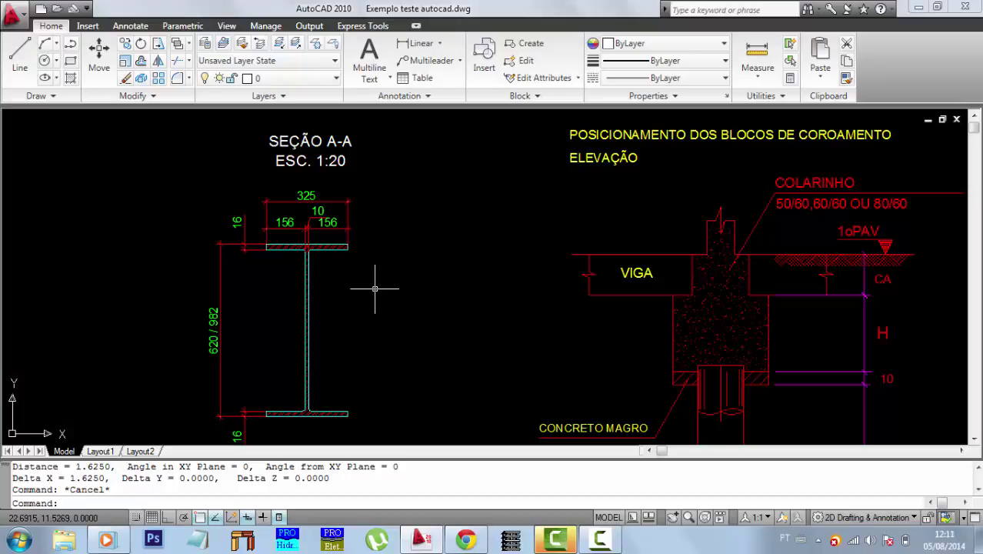
pyautogui.scroll(-6, 373, 286)
pyautogui.scroll(5, 361, 262)
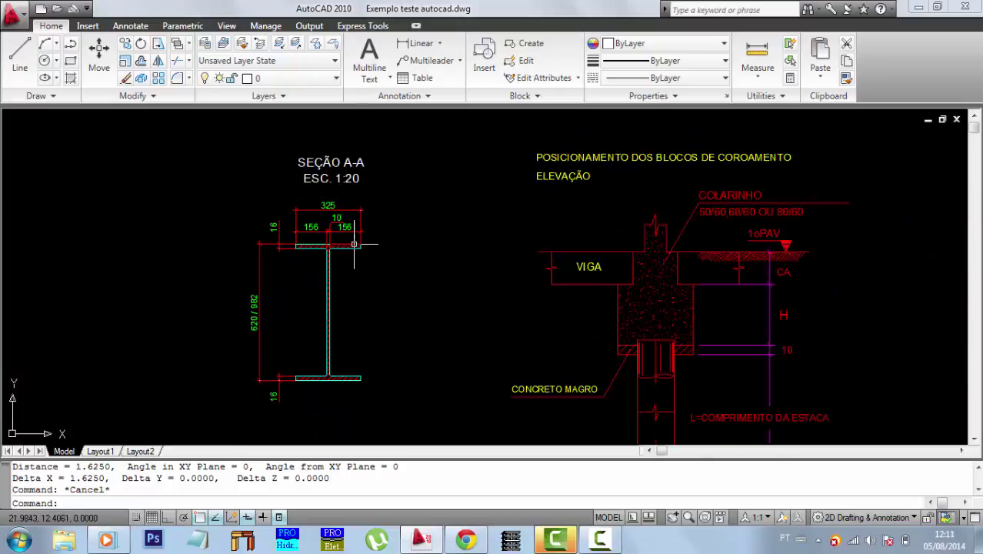
pyautogui.scroll(3, 330, 204)
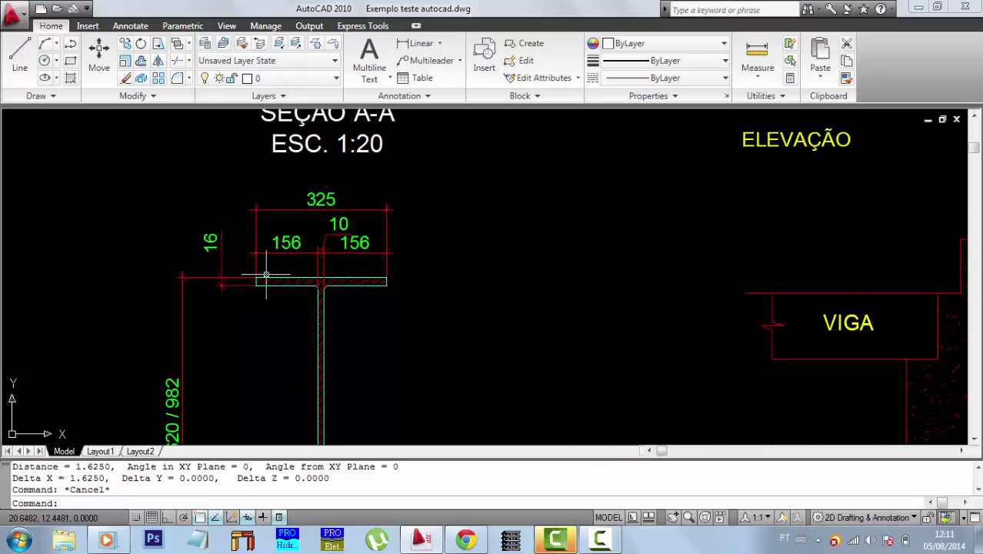
# - Review the SEÇÃO A-A profile, the pile cap elevation and the glass support view side by side in model space
pyautogui.scroll(-5, 360, 206)
pyautogui.moveTo(554, 277)
pyautogui.mouseDown(button='middle')
pyautogui.moveTo(565, 284)
pyautogui.moveTo(498, 320)
pyautogui.mouseUp(button='middle')
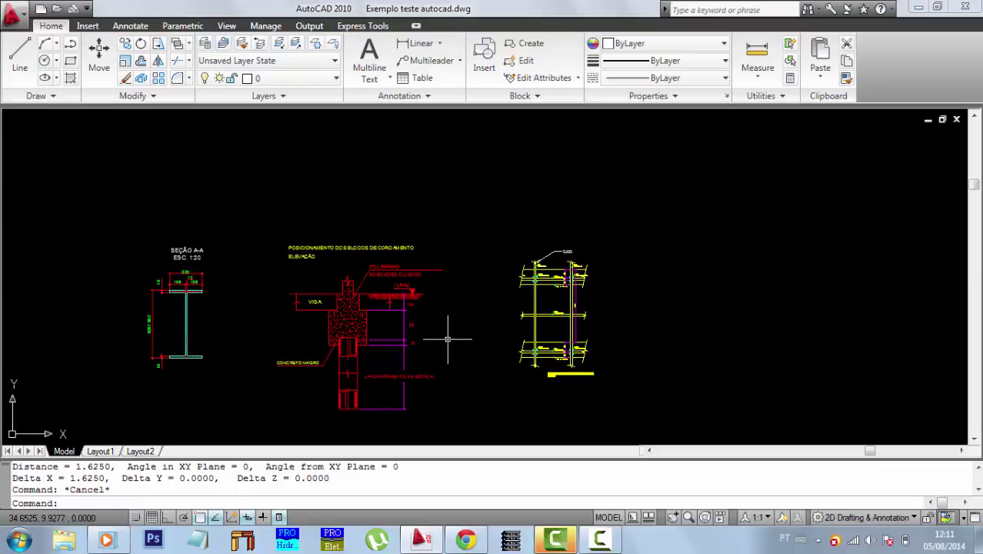
pyautogui.scroll(2, 376, 323)
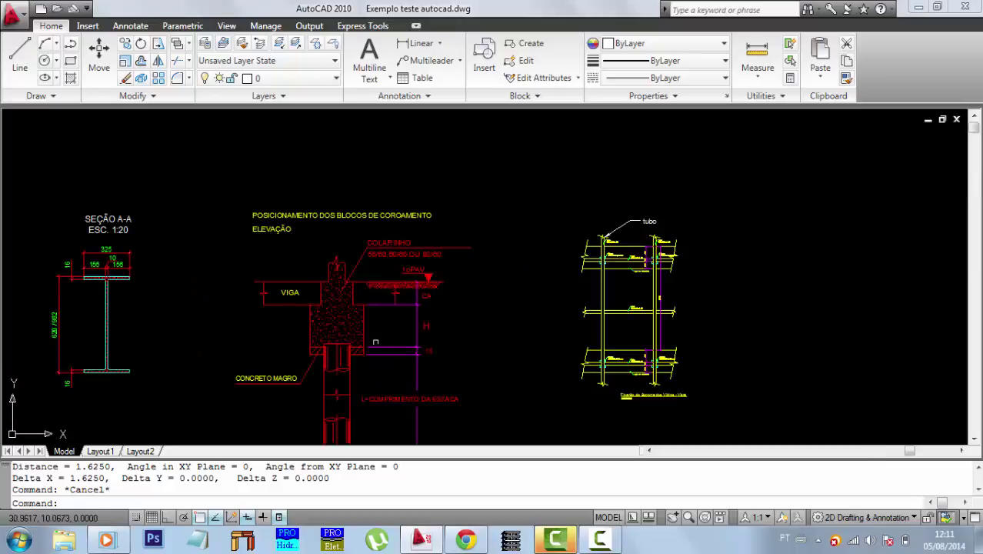
pyautogui.moveTo(376, 342); pyautogui.dragTo(384, 327, button='middle')
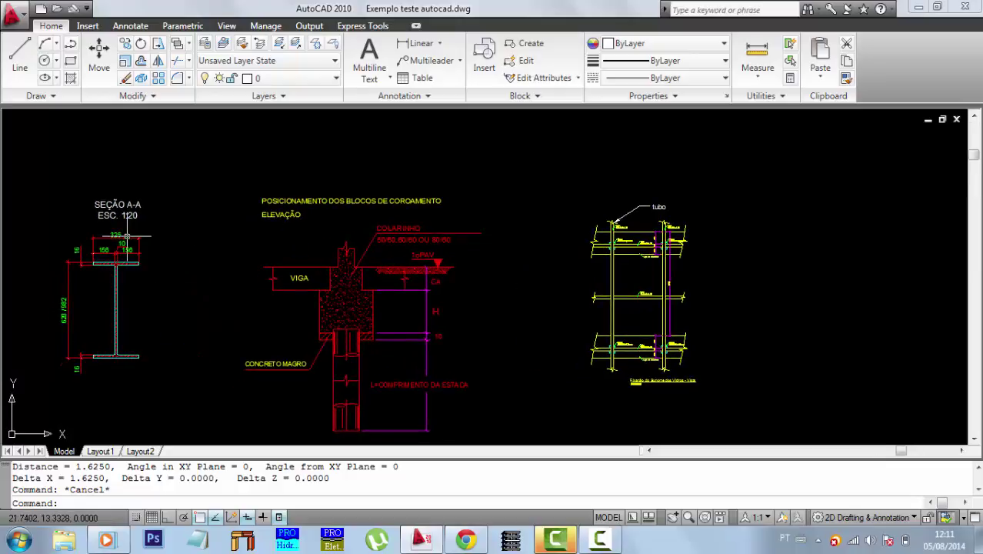
pyautogui.scroll(-5, 509, 311)
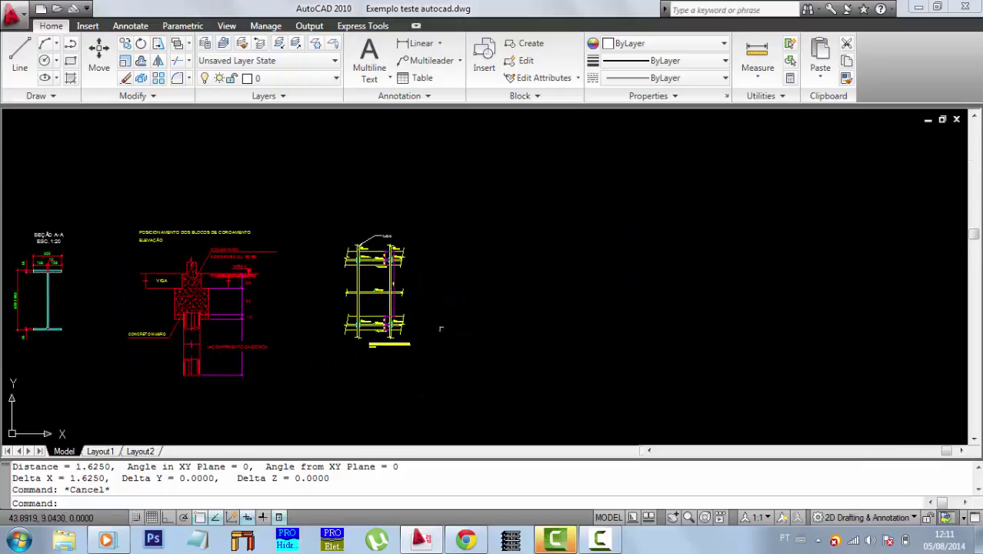
pyautogui.moveTo(419, 283); pyautogui.dragTo(418, 262, button='middle')
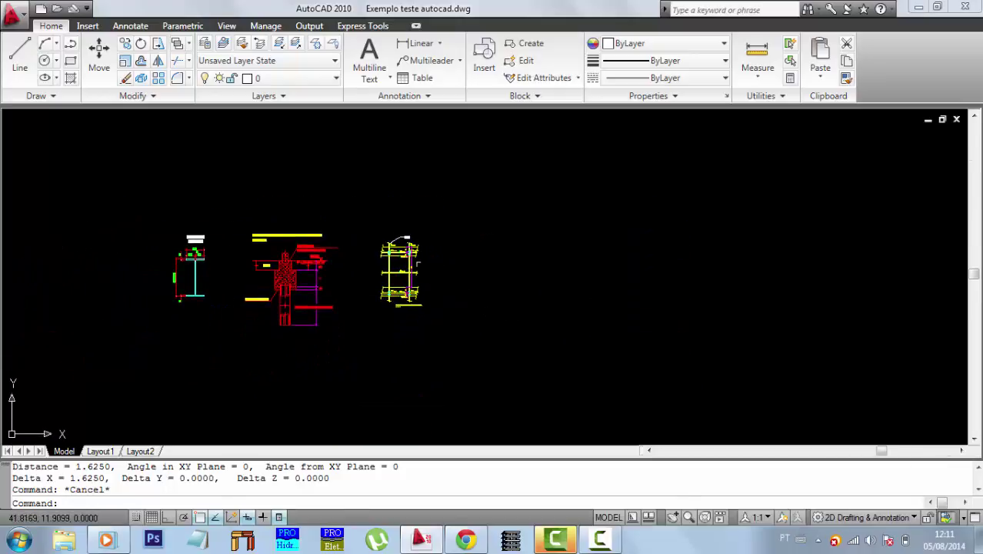
# - Draw a horizontal line 325 units long in the empty area beside the glass support view, with Ortho on
pyautogui.press('Return')
pyautogui.click(453, 218)
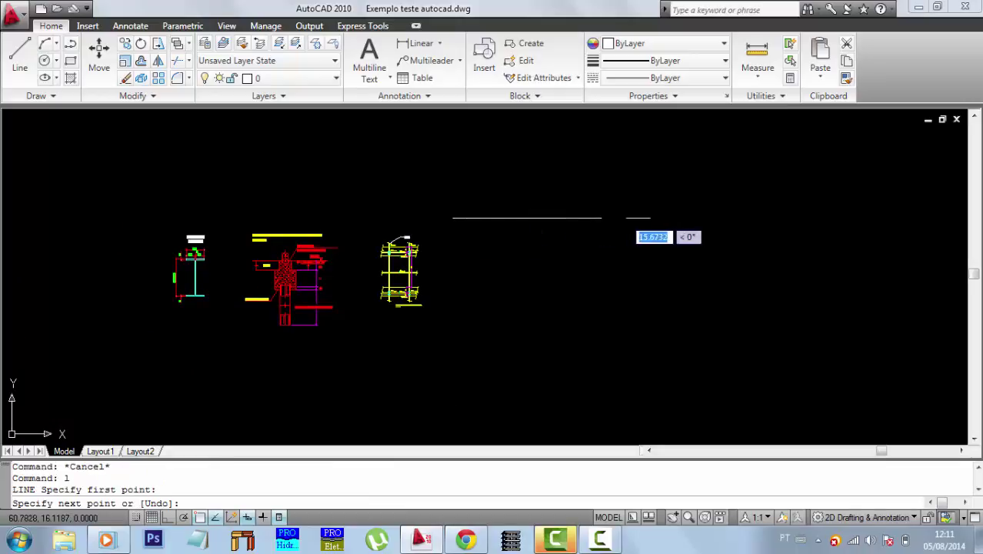
pyautogui.press('F8')
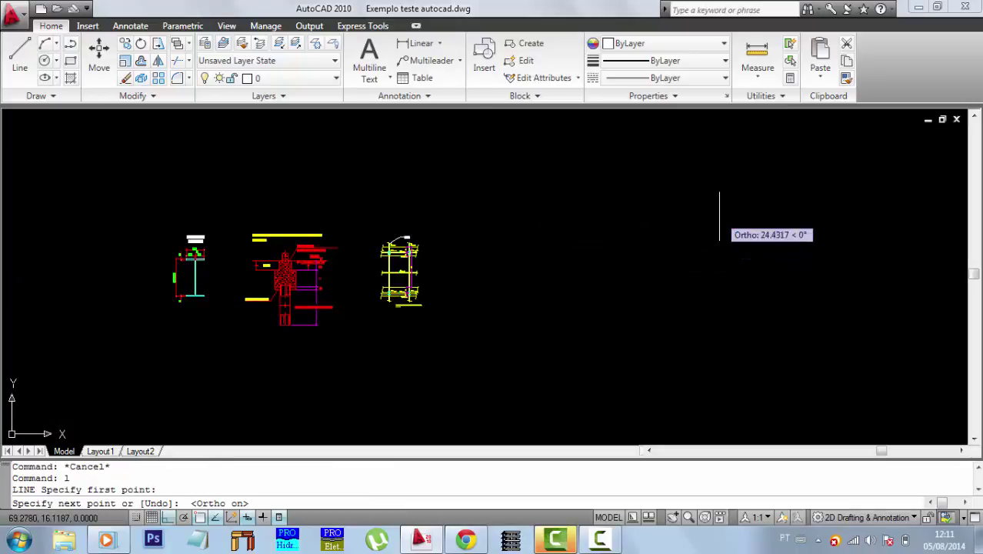
pyautogui.write('3')
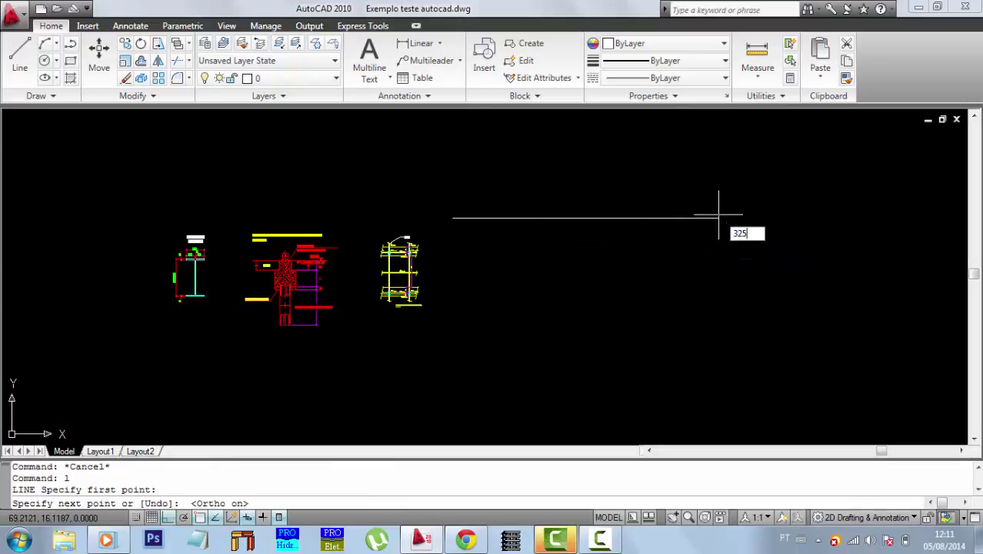
pyautogui.write('25')
pyautogui.press('Return')
pyautogui.press('Return')
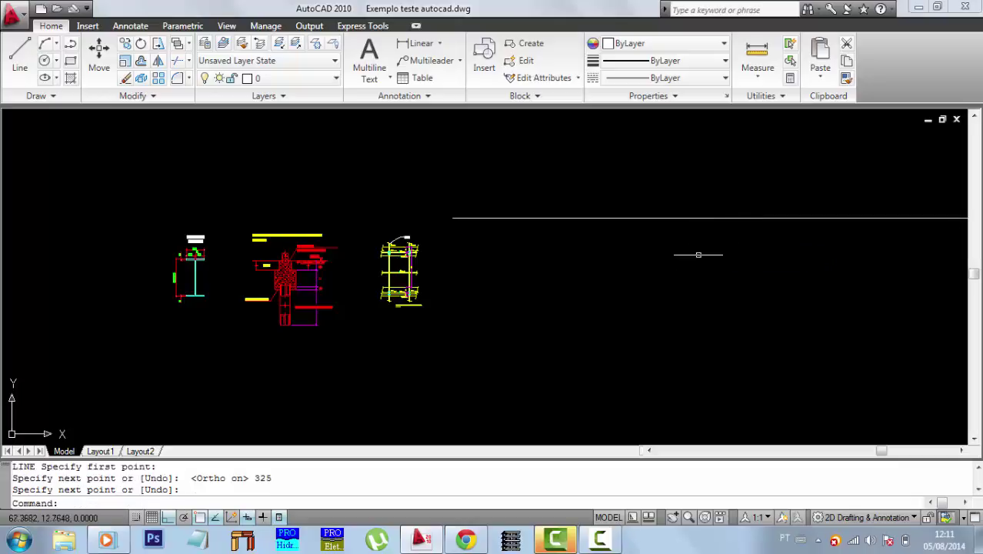
# - Compare the full length of the new horizontal line with the size of the three existing drawings
pyautogui.scroll(-1, 629, 264)
pyautogui.middleClick(630, 263)
pyautogui.middleClick(630, 263)
pyautogui.scroll(-4, 632, 263)
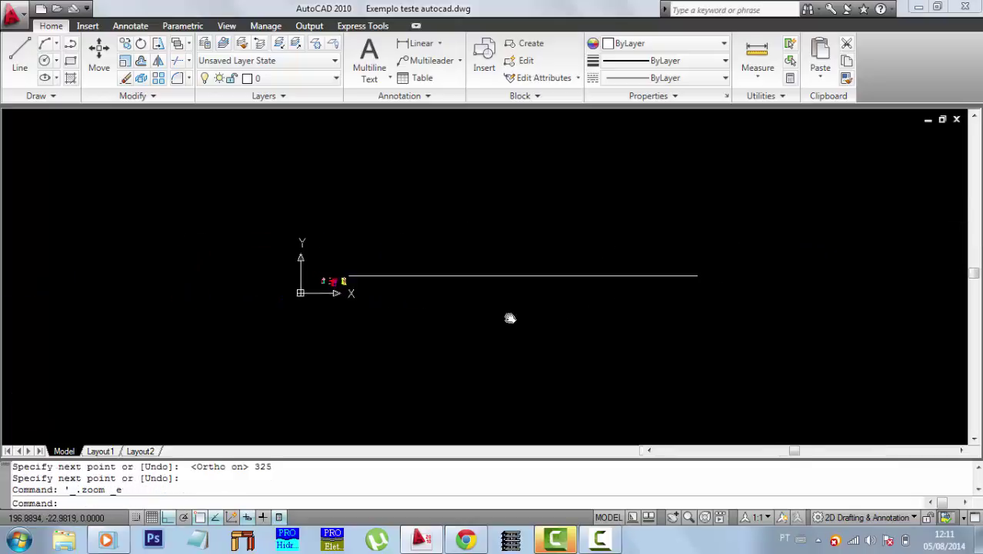
pyautogui.scroll(2, 508, 312)
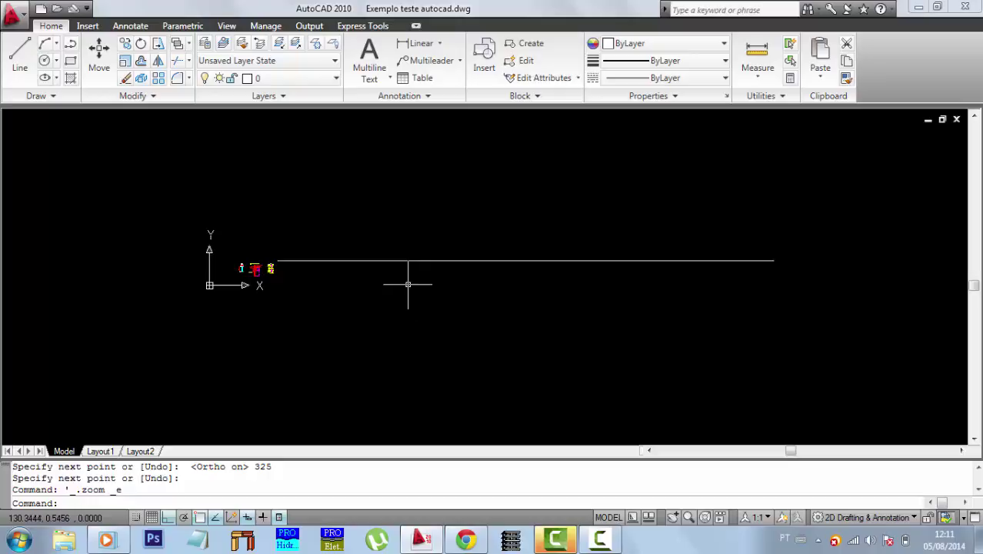
pyautogui.scroll(17, 233, 271)
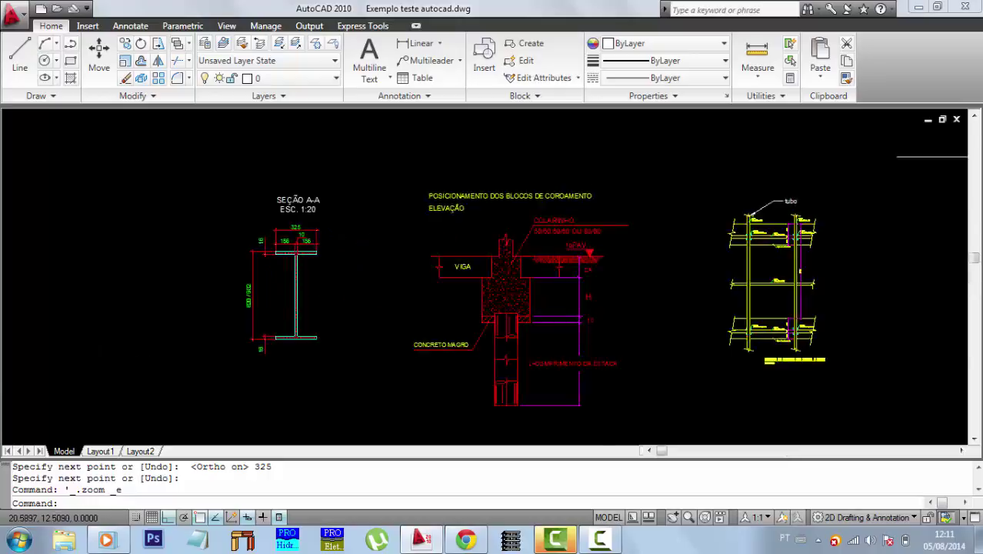
pyautogui.scroll(-15, 692, 246)
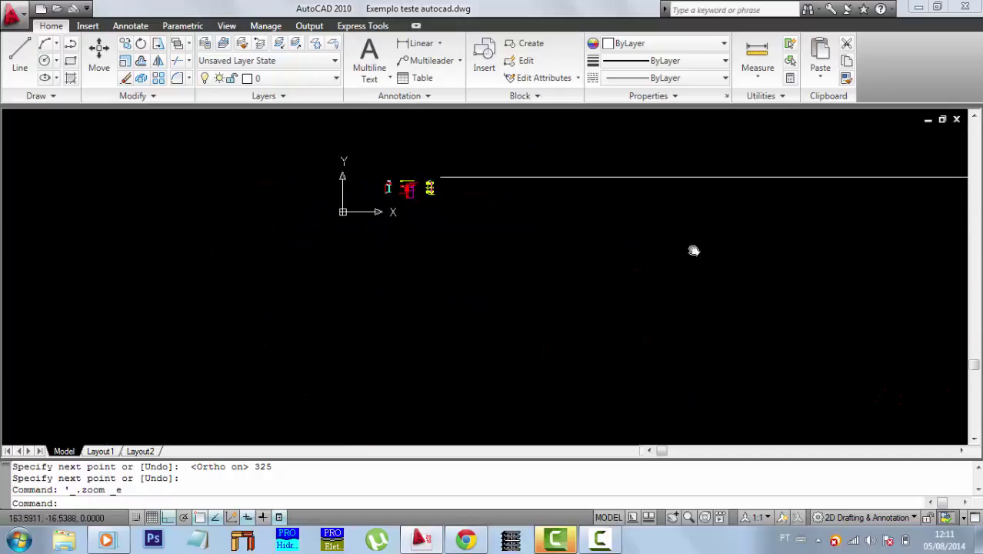
pyautogui.moveTo(750, 307); pyautogui.dragTo(627, 321, button='middle')
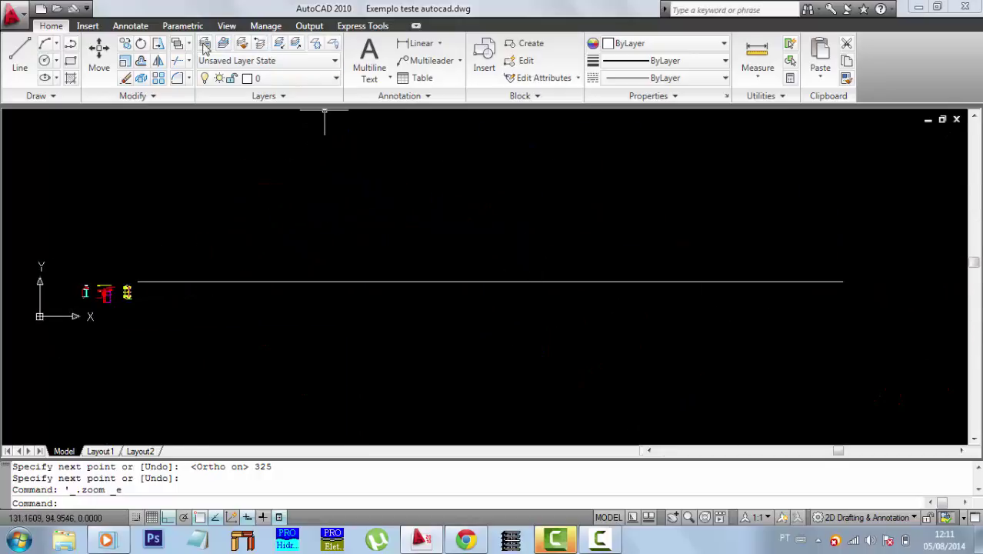
# - Add a linear dimension between the two endpoints of the long line, placed just above it
pyautogui.click(418, 43)
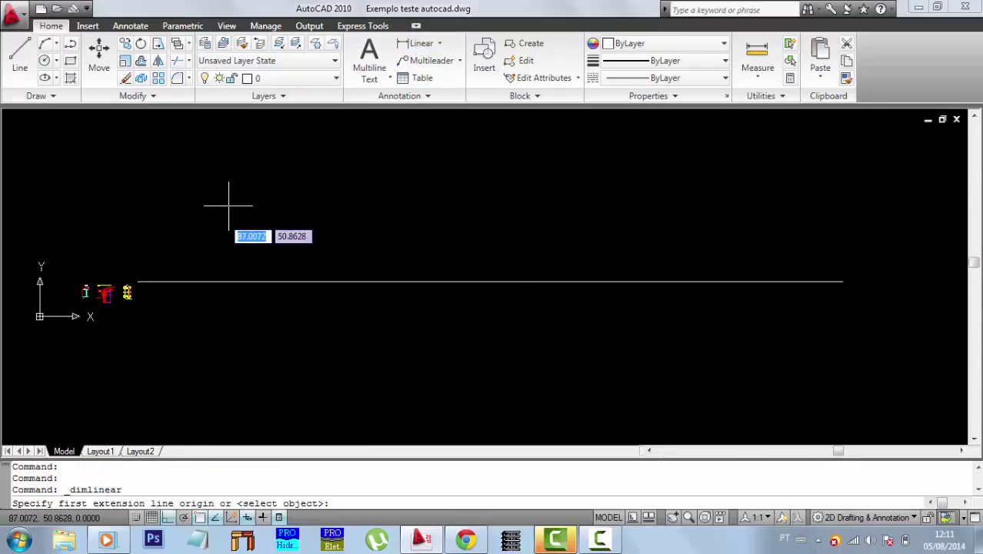
pyautogui.click(138, 282)
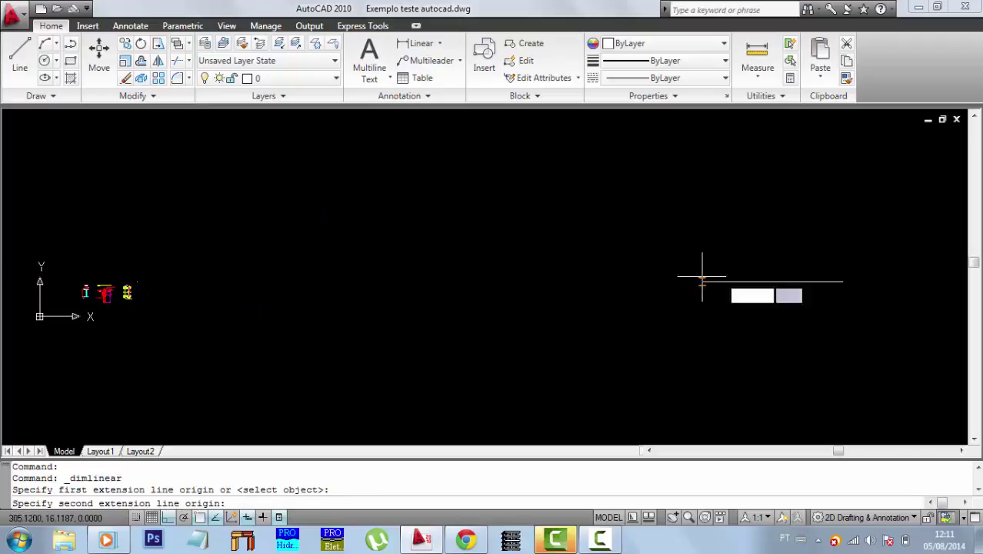
pyautogui.click(844, 281)
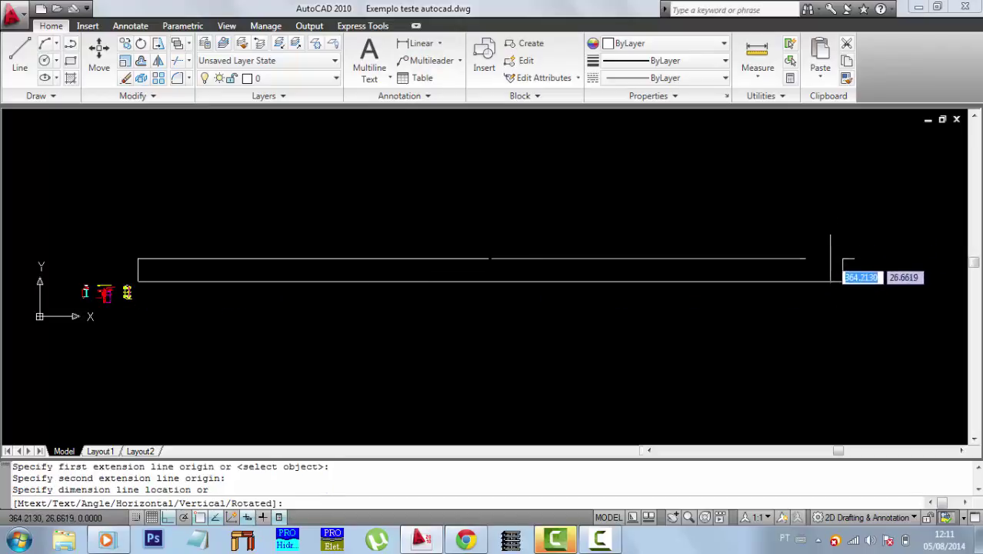
pyautogui.click(844, 262)
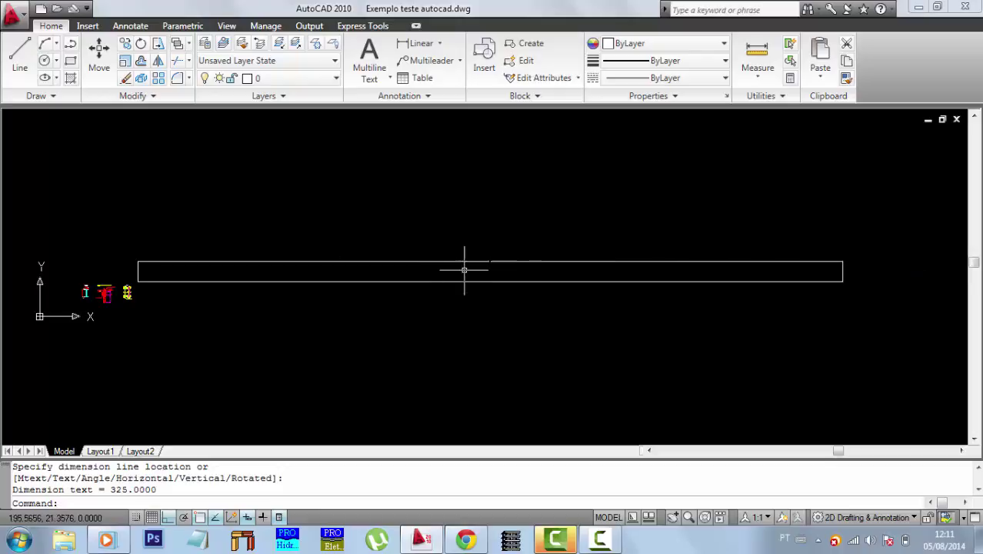
# - Examine the dimension text at the middle of the long line and its size relative to the whole line
pyautogui.scroll(8, 480, 265)
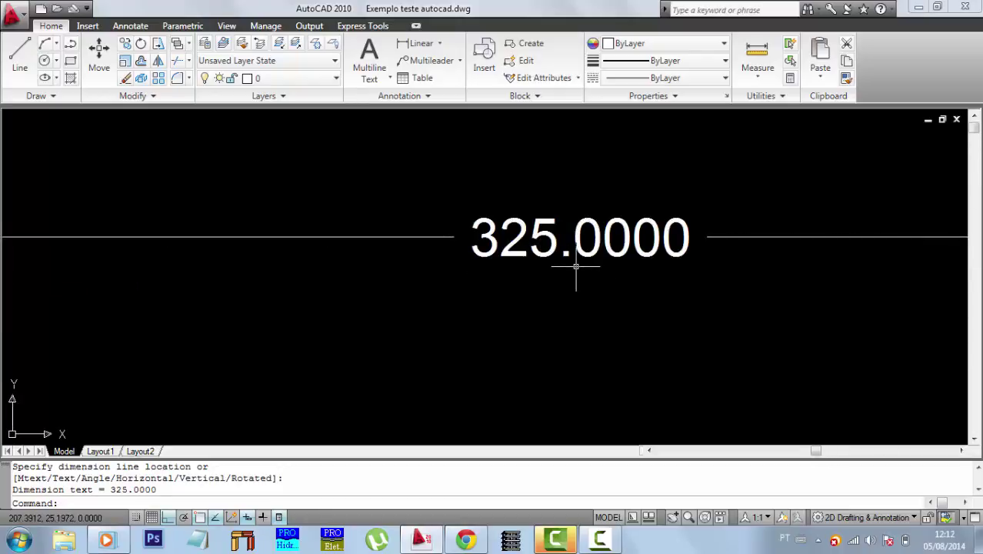
pyautogui.scroll(-8, 573, 262)
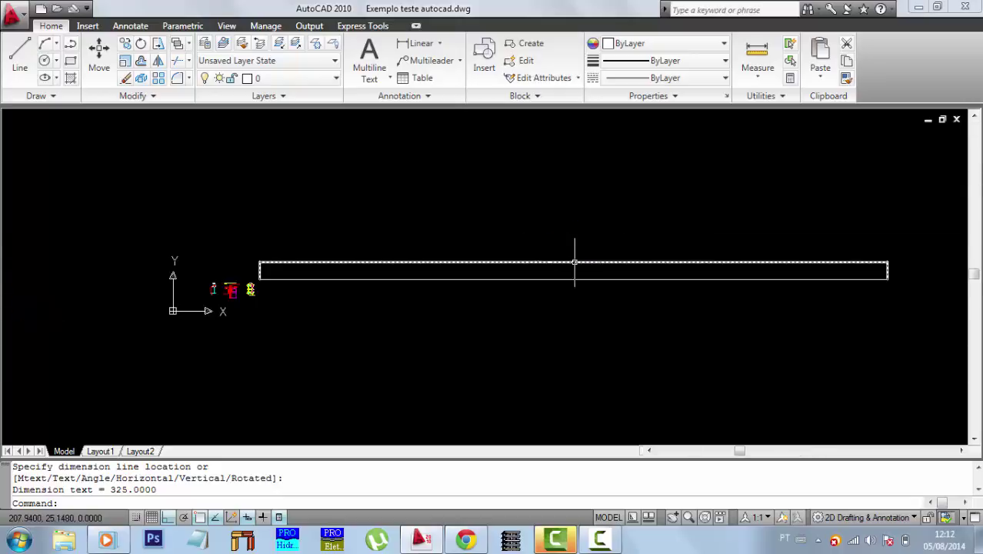
pyautogui.scroll(2, 606, 281)
pyautogui.scroll(8, 612, 277)
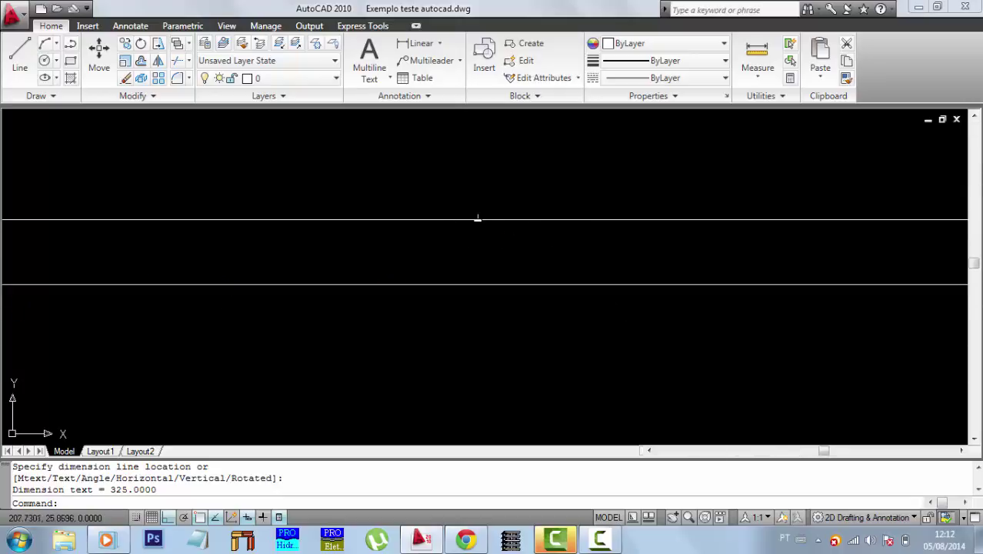
pyautogui.scroll(-5, 445, 254)
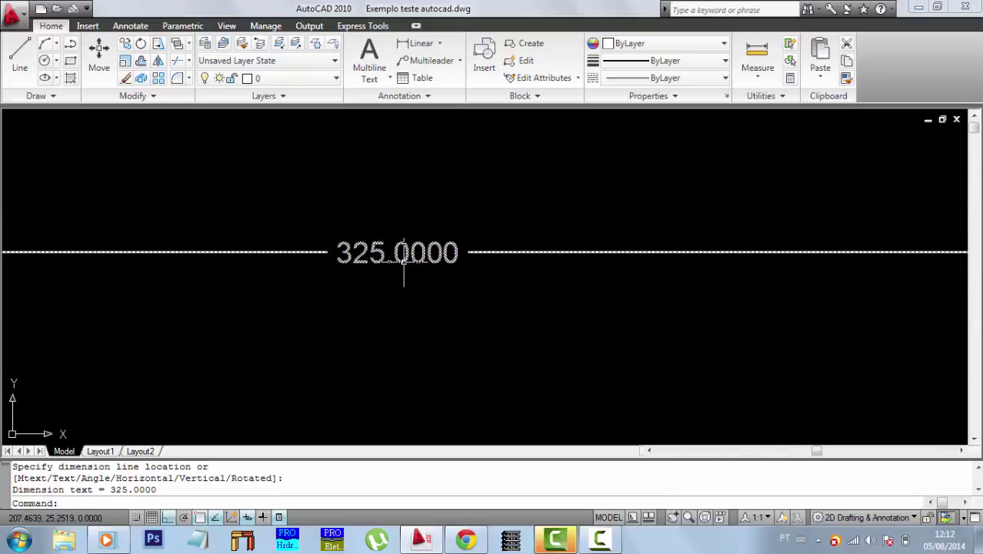
pyautogui.scroll(-3, 446, 312)
pyautogui.scroll(2, 408, 309)
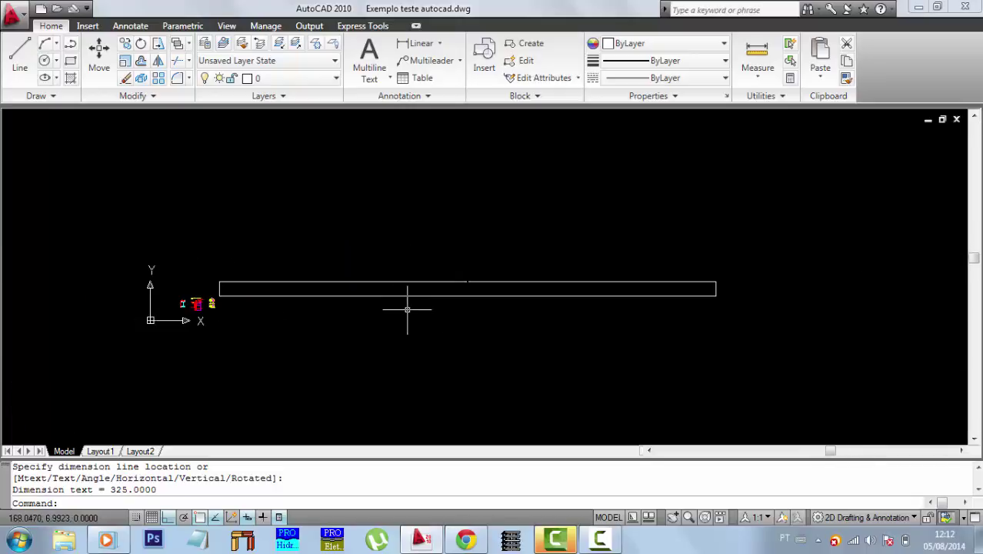
pyautogui.moveTo(434, 317); pyautogui.dragTo(477, 325, button='middle')
pyautogui.scroll(2, 477, 325)
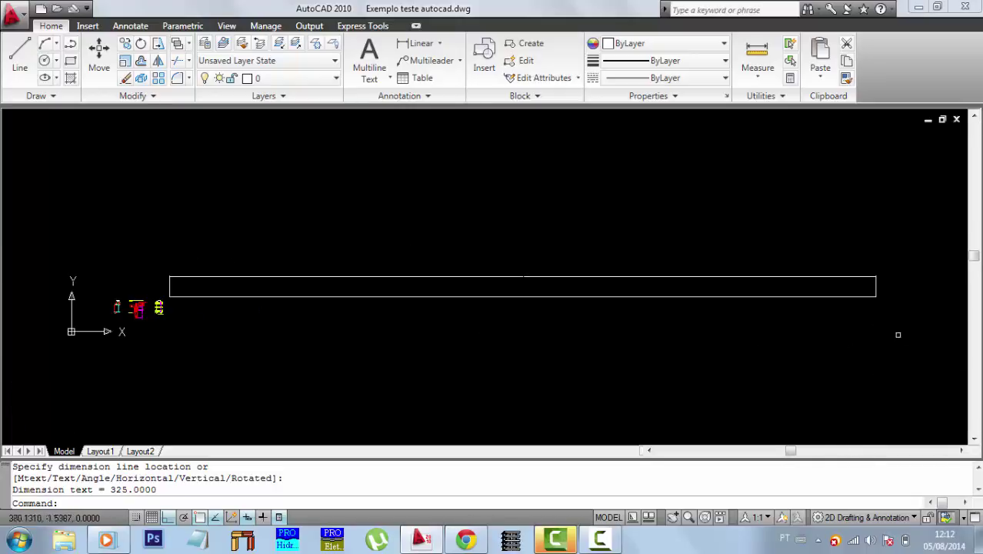
# - Erase the long horizontal line together with its linear dimension
pyautogui.click(878, 330)
pyautogui.click(712, 266)
pyautogui.press('Delete')
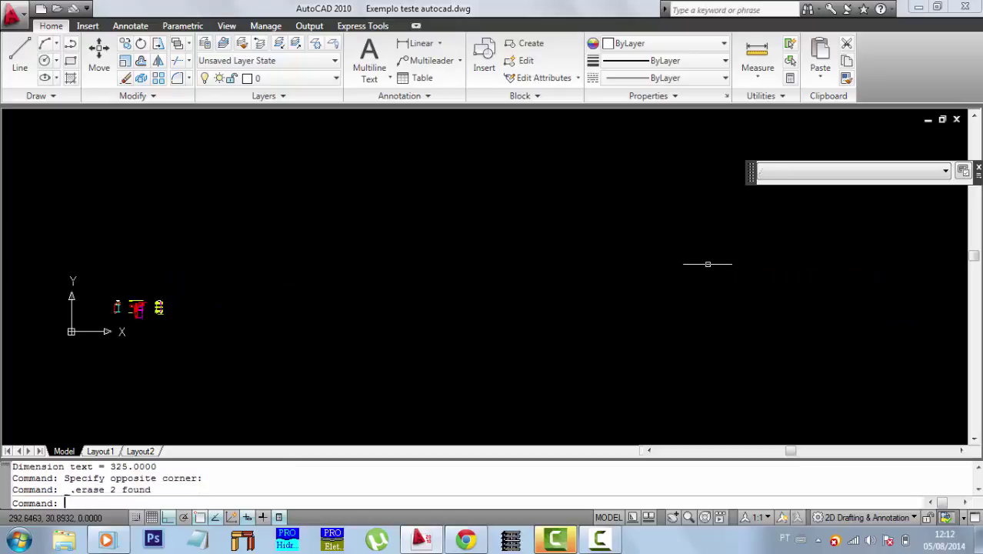
# - Review the flange dimensions of the SEÇÃO A-A profile and the neighbouring pile cap elevation
pyautogui.scroll(9, 196, 327)
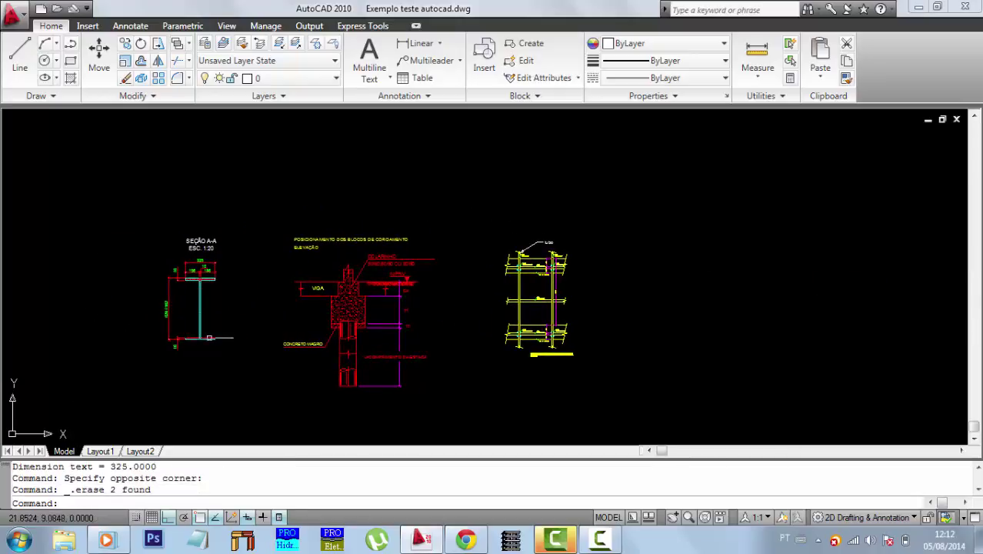
pyautogui.scroll(9, 209, 337)
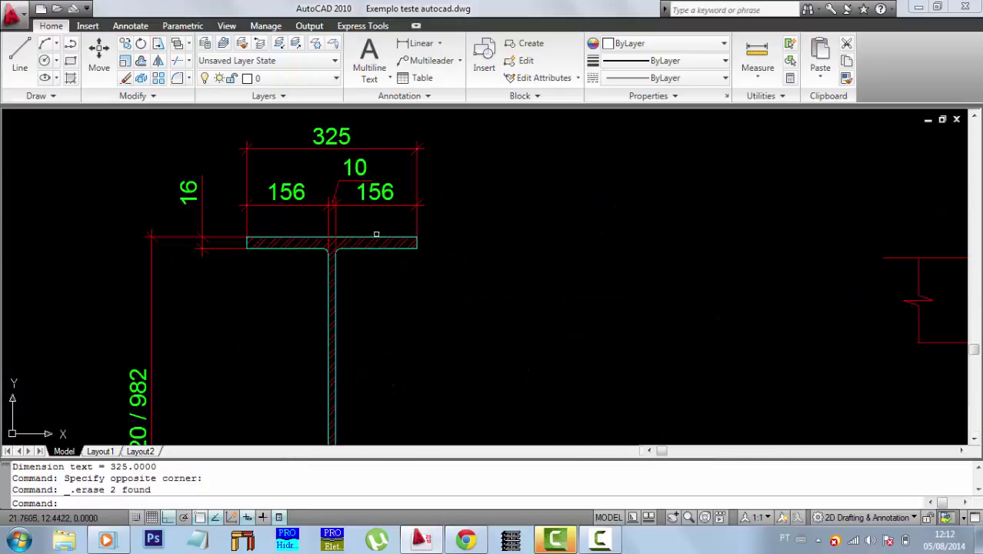
pyautogui.scroll(-5, 375, 297)
pyautogui.moveTo(405, 329); pyautogui.dragTo(281, 307, button='middle')
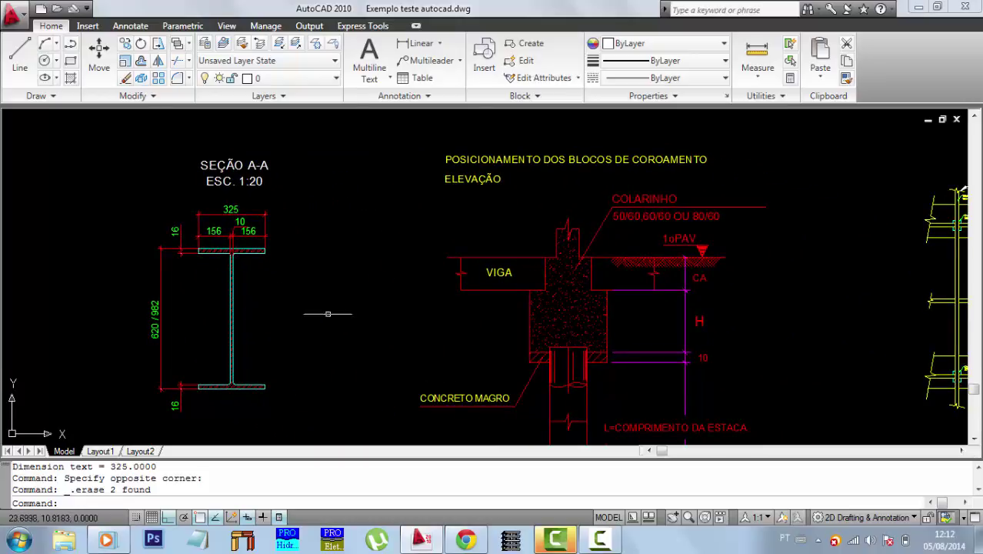
pyautogui.moveTo(735, 294); pyautogui.dragTo(378, 293, button='middle')
# - Examine the vertical dimensions of the upper concrete beam and the overall height dimension in the glass support view
pyautogui.scroll(5, 727, 258)
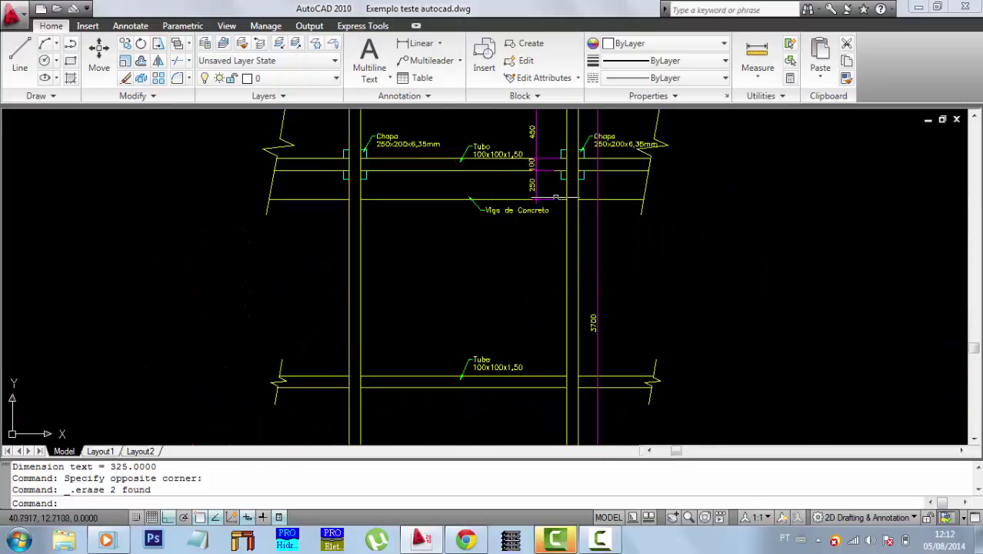
pyautogui.scroll(4, 556, 199)
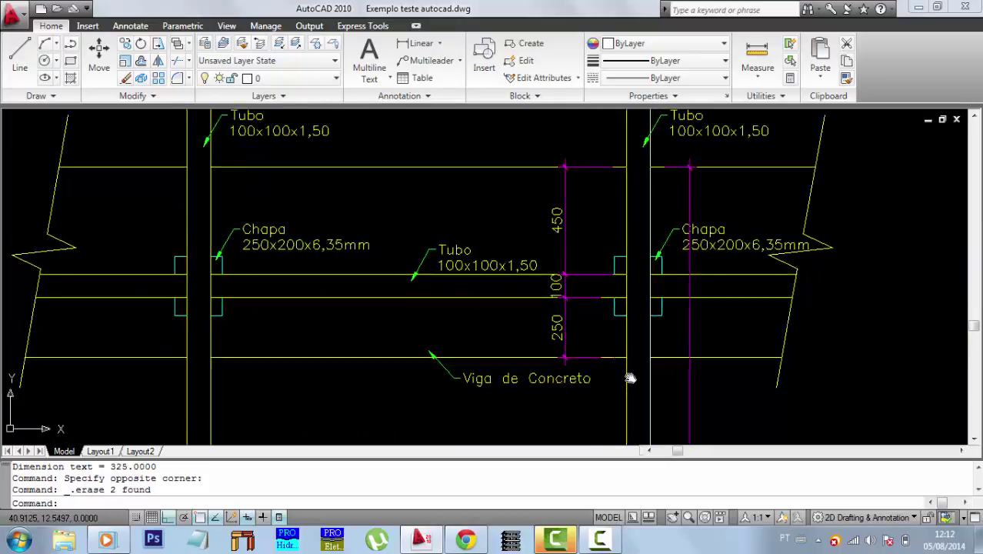
pyautogui.moveTo(630, 374)
pyautogui.mouseDown(button='middle')
pyautogui.moveTo(615, 254)
pyautogui.moveTo(612, 290)
pyautogui.moveTo(581, 148)
pyautogui.mouseUp(button='middle')
pyautogui.scroll(-2, 588, 170)
pyautogui.moveTo(591, 336); pyautogui.dragTo(571, 317, button='middle')
pyautogui.scroll(3, 571, 317)
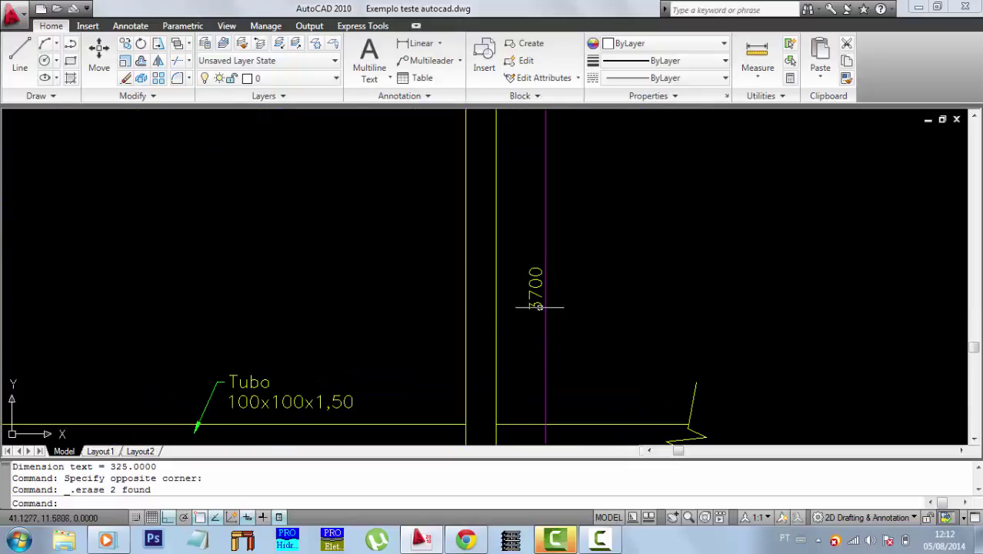
pyautogui.scroll(-3, 554, 315)
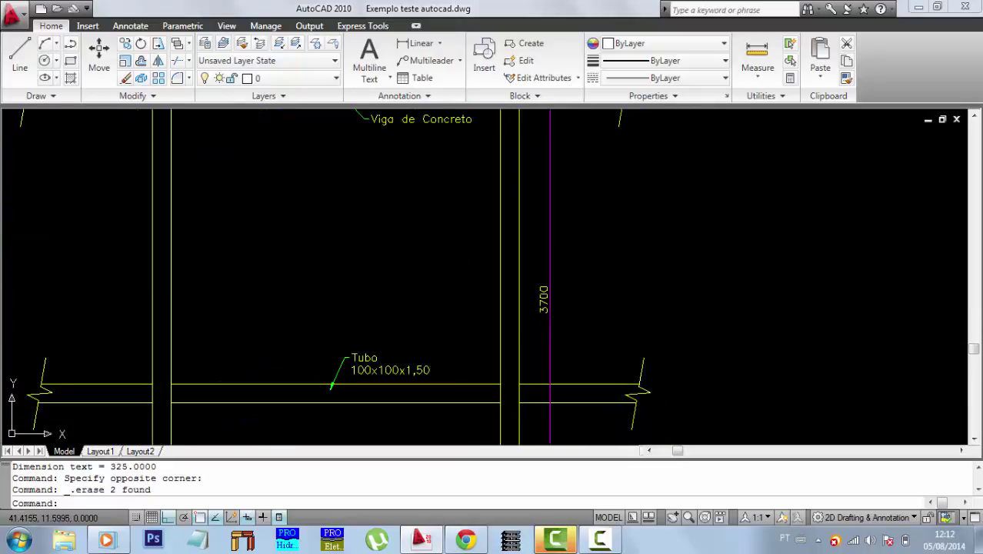
# - Compare the SEÇÃO A-A profile and its dimensions with the pile cap elevation and the glass support view
pyautogui.scroll(-4, 581, 308)
pyautogui.moveTo(498, 291)
pyautogui.mouseDown(button='middle')
pyautogui.moveTo(610, 301)
pyautogui.moveTo(678, 278)
pyautogui.mouseUp(button='middle')
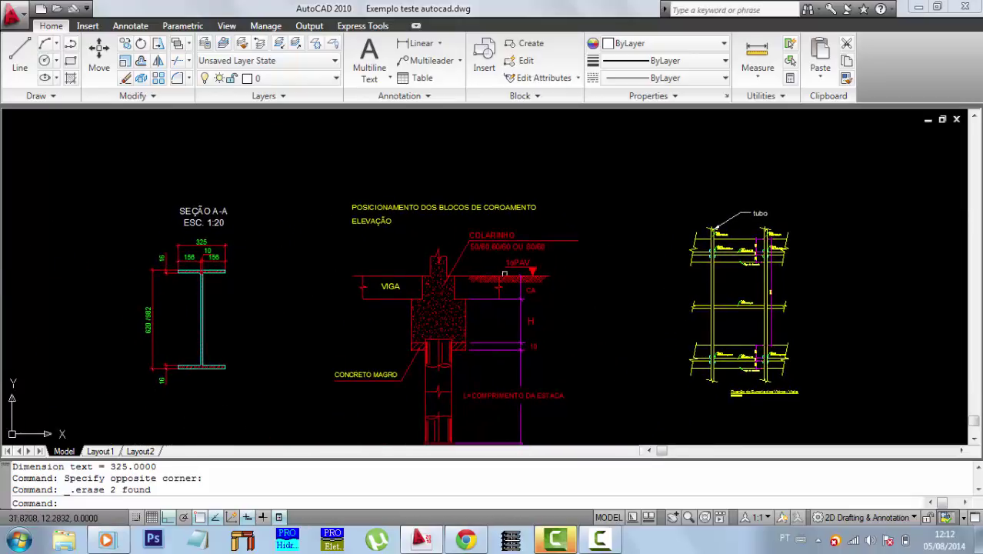
pyautogui.scroll(3, 176, 272)
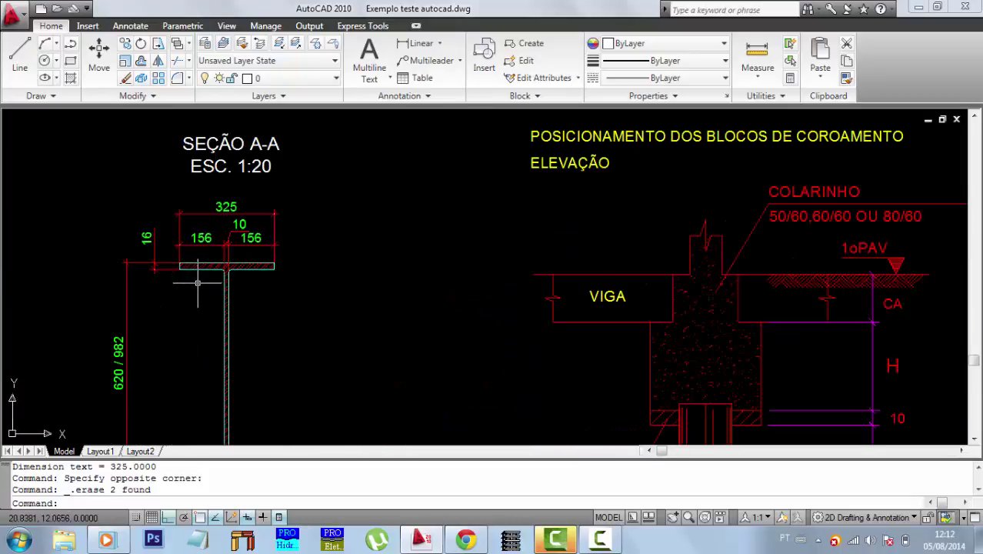
pyautogui.scroll(5, 203, 255)
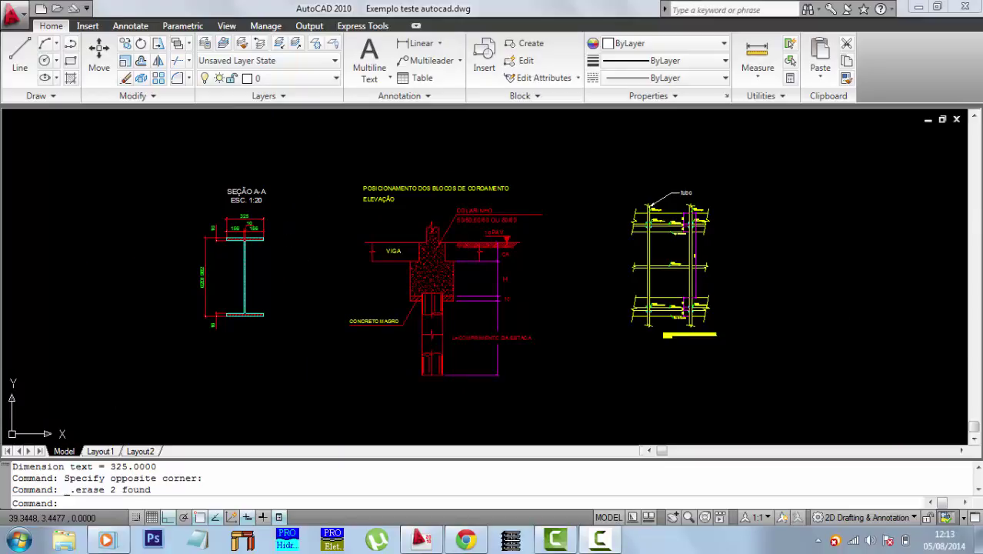
pyautogui.scroll(5, 223, 223)
pyautogui.moveTo(370, 325); pyautogui.dragTo(358, 242, button='middle')
pyautogui.moveTo(371, 291); pyautogui.dragTo(369, 270, button='middle')
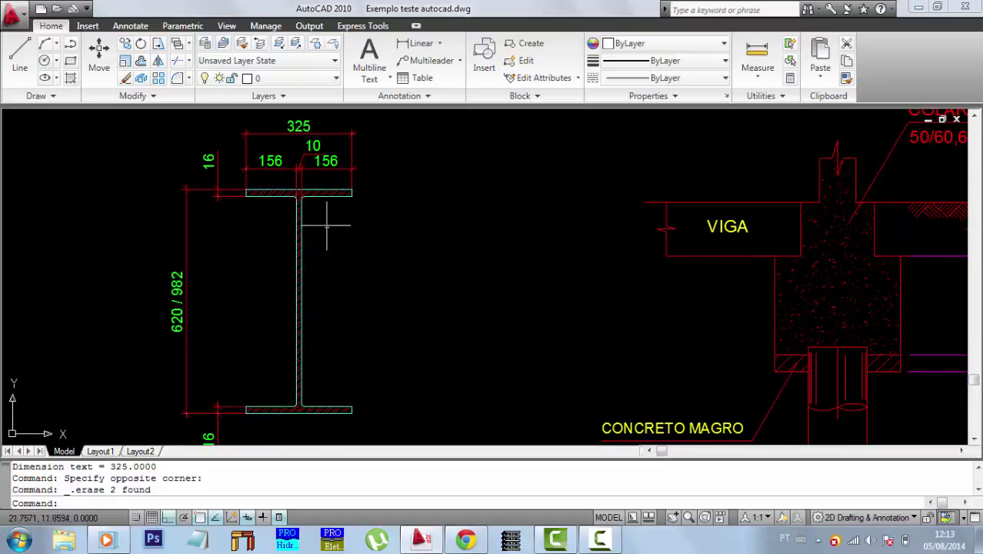
pyautogui.scroll(-5, 279, 221)
pyautogui.moveTo(654, 224); pyautogui.dragTo(468, 291, button='middle')
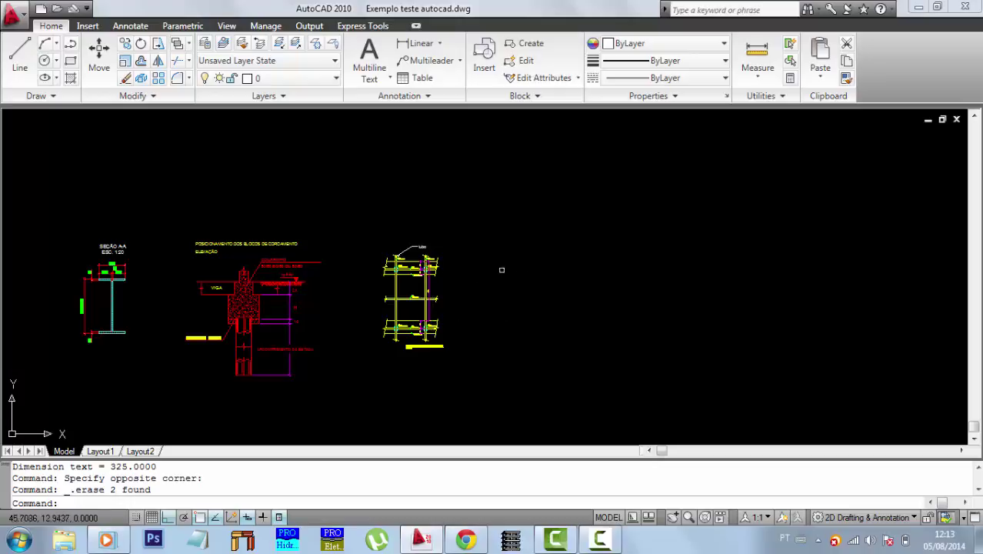
# - Draw a vertical line 2 units long in the empty area beside the glass support view
pyautogui.scroll(2, 500, 273)
pyautogui.moveTo(458, 336); pyautogui.dragTo(472, 287, button='middle')
pyautogui.scroll(3, 487, 254)
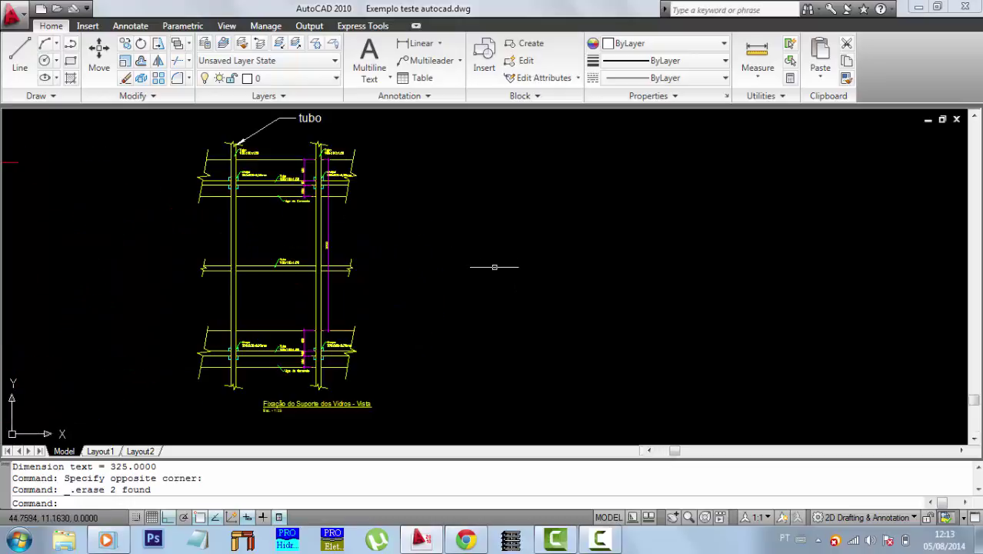
pyautogui.press('Return')
pyautogui.click(471, 202)
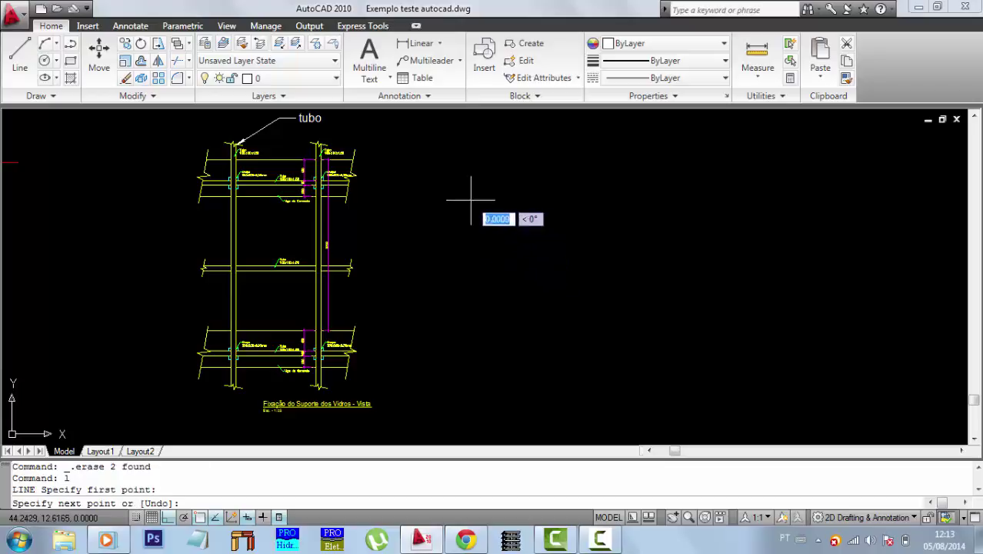
pyautogui.write('2')
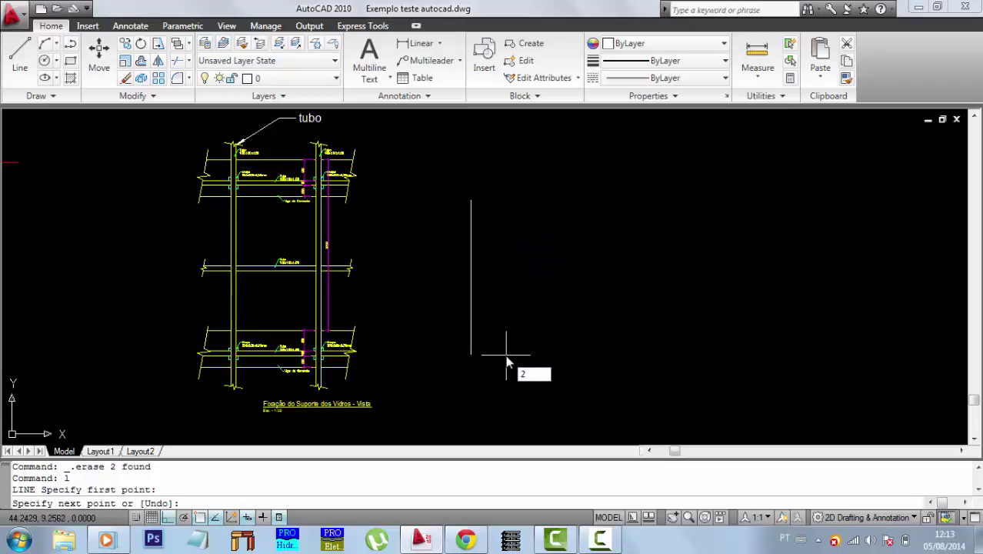
pyautogui.press('Return')
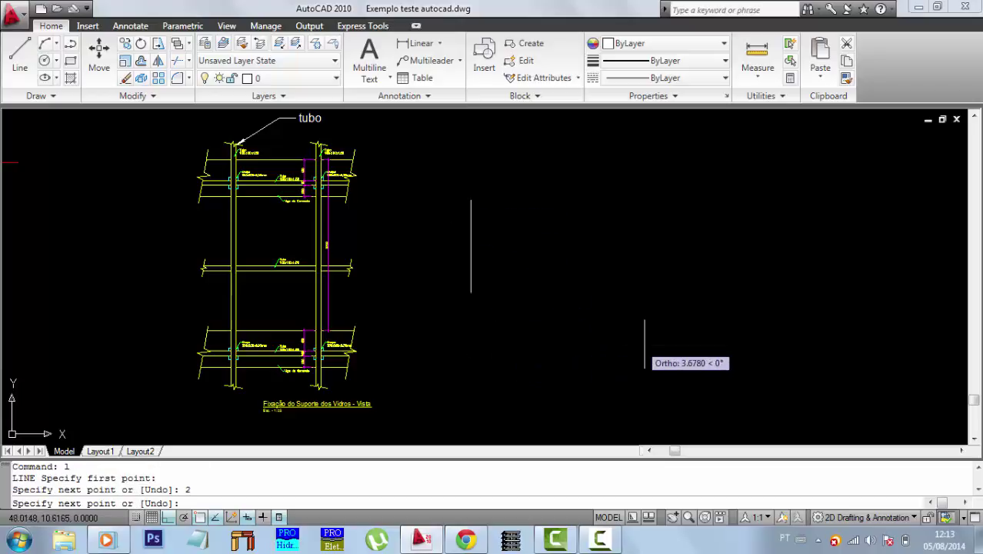
pyautogui.press('Return')
pyautogui.moveTo(523, 287); pyautogui.dragTo(513, 301, button='middle')
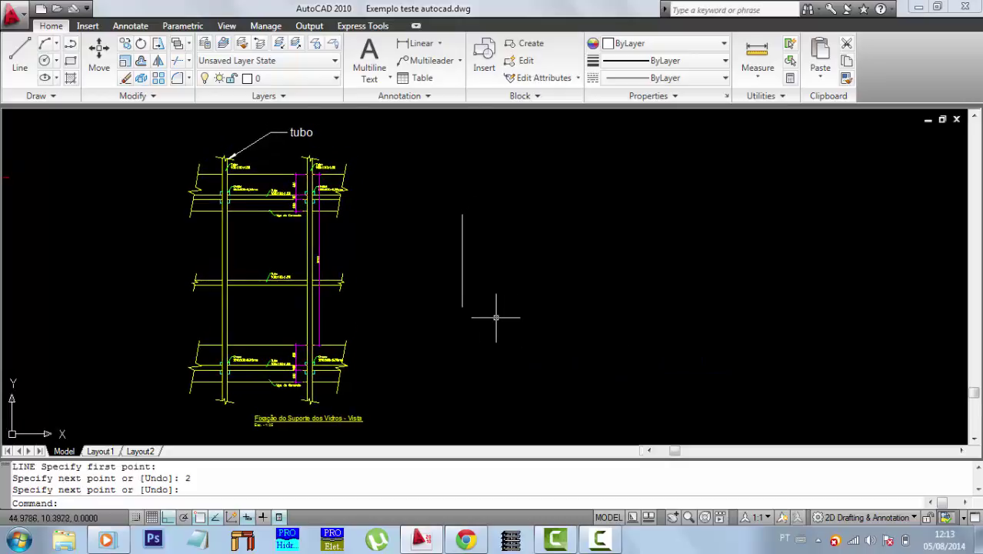
# - Draw a second vertical line 200 units long, parallel to the short vertical line beside the glass support view
pyautogui.scroll(-2, 508, 323)
pyautogui.scroll(2, 492, 323)
pyautogui.moveTo(464, 317)
pyautogui.mouseDown(button='middle')
pyautogui.moveTo(411, 328)
pyautogui.moveTo(389, 285)
pyautogui.mouseUp(button='middle')
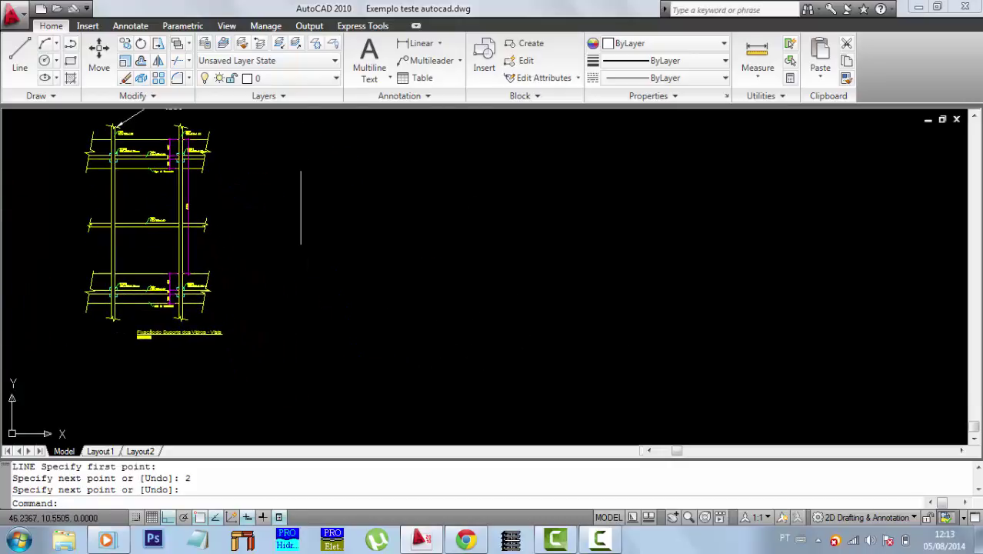
pyautogui.write('l')
pyautogui.press('Return')
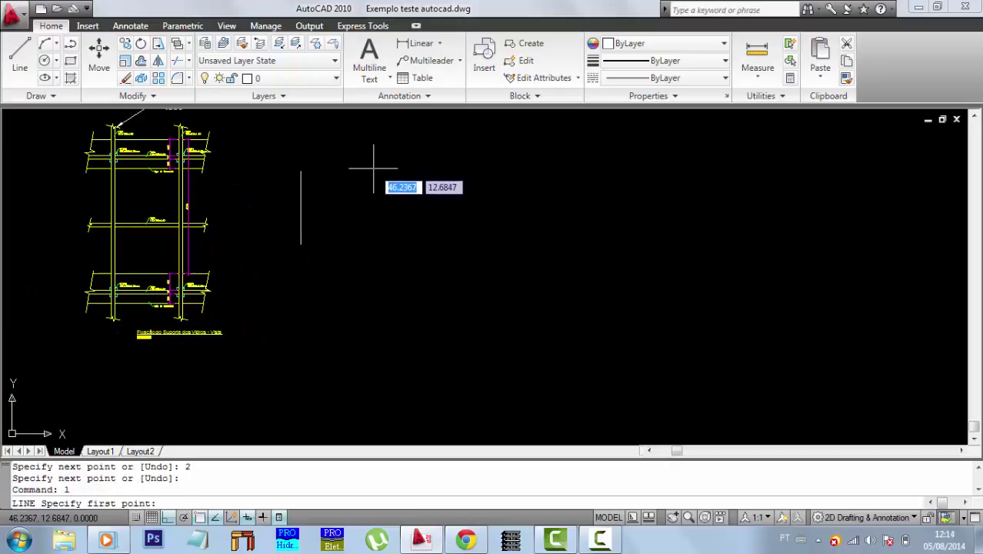
pyautogui.click(369, 168)
pyautogui.write('2')
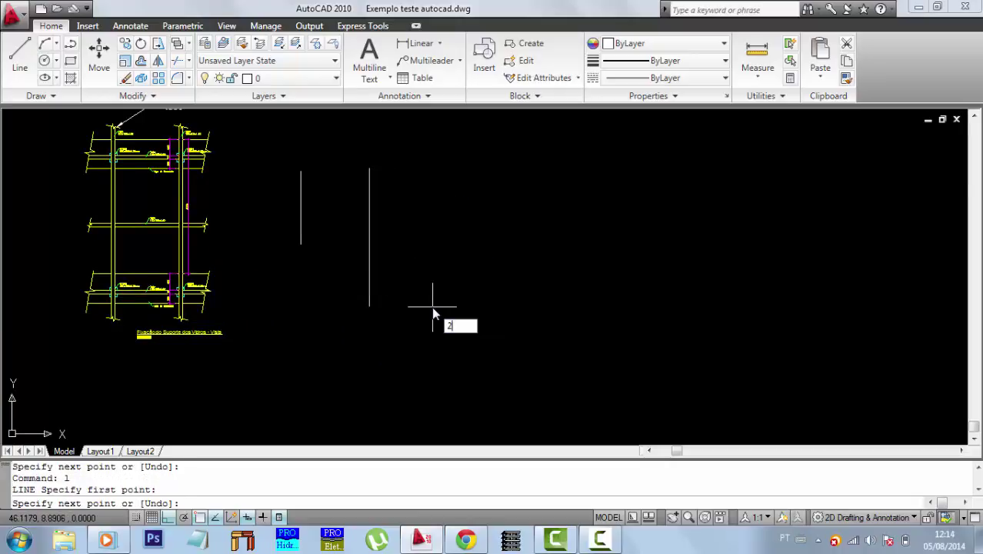
pyautogui.write('00')
pyautogui.press('Return')
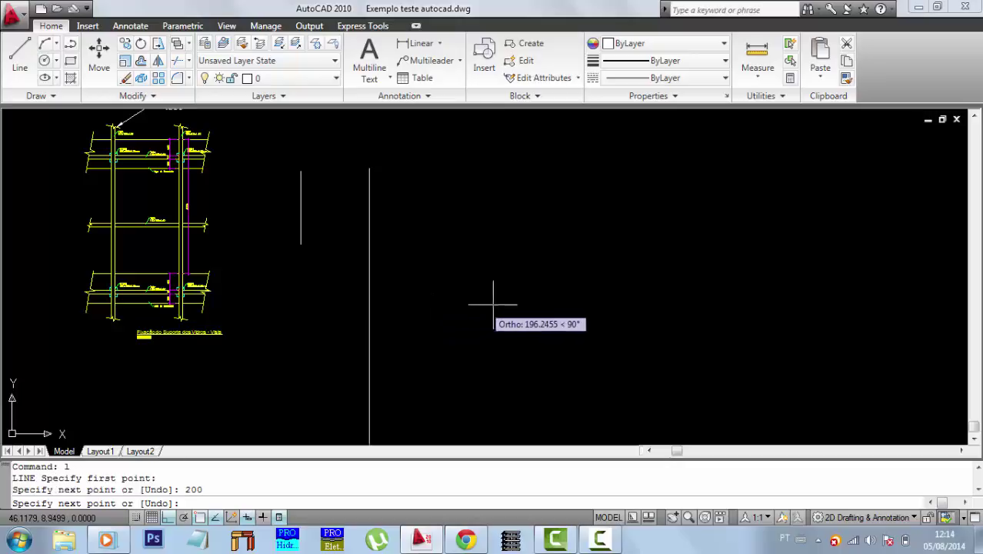
pyautogui.press('Return')
# - Compare the full extent of the 200-unit line with the 2-unit line and the existing drawing views
pyautogui.scroll(-4, 496, 285)
pyautogui.moveTo(496, 286); pyautogui.dragTo(446, 185, button='middle')
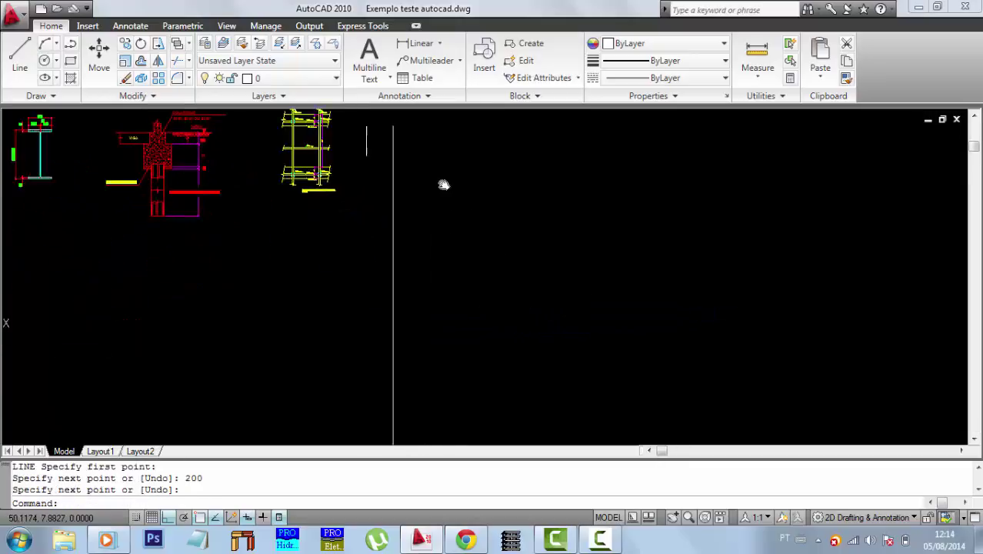
pyautogui.scroll(-6, 463, 220)
pyautogui.moveTo(491, 309)
pyautogui.mouseDown(button='middle')
pyautogui.moveTo(460, 230)
pyautogui.moveTo(458, 270)
pyautogui.mouseUp(button='middle')
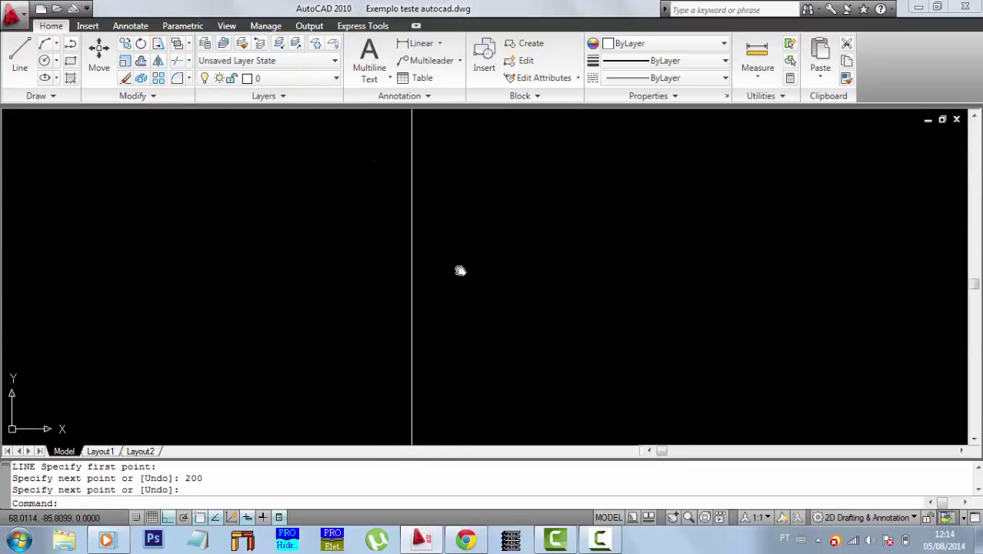
pyautogui.middleClick(464, 257)
pyautogui.middleClick(463, 257)
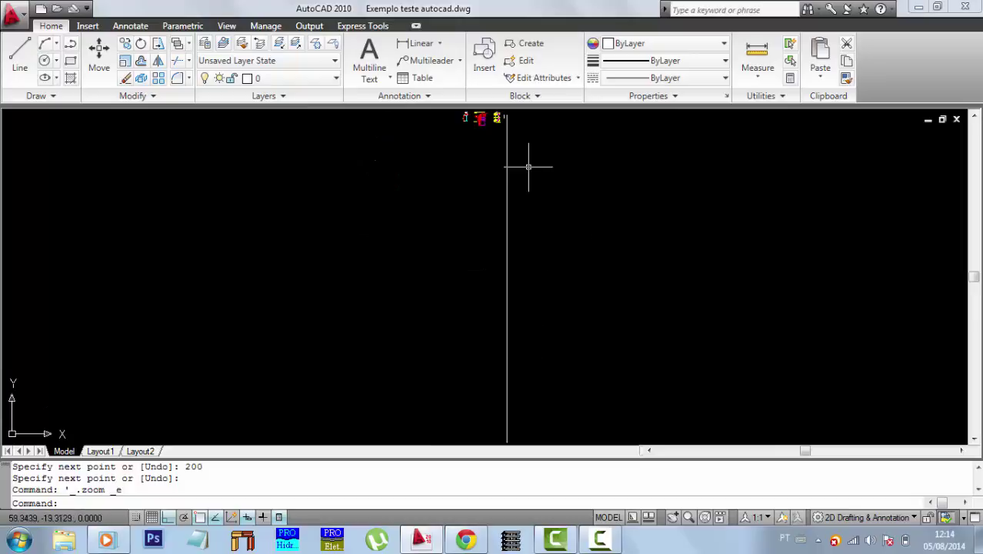
pyautogui.moveTo(527, 164); pyautogui.dragTo(528, 223, button='middle')
pyautogui.scroll(6, 517, 173)
pyautogui.moveTo(447, 204)
pyautogui.mouseDown(button='middle')
pyautogui.moveTo(514, 218)
pyautogui.moveTo(509, 210)
pyautogui.mouseUp(button='middle')
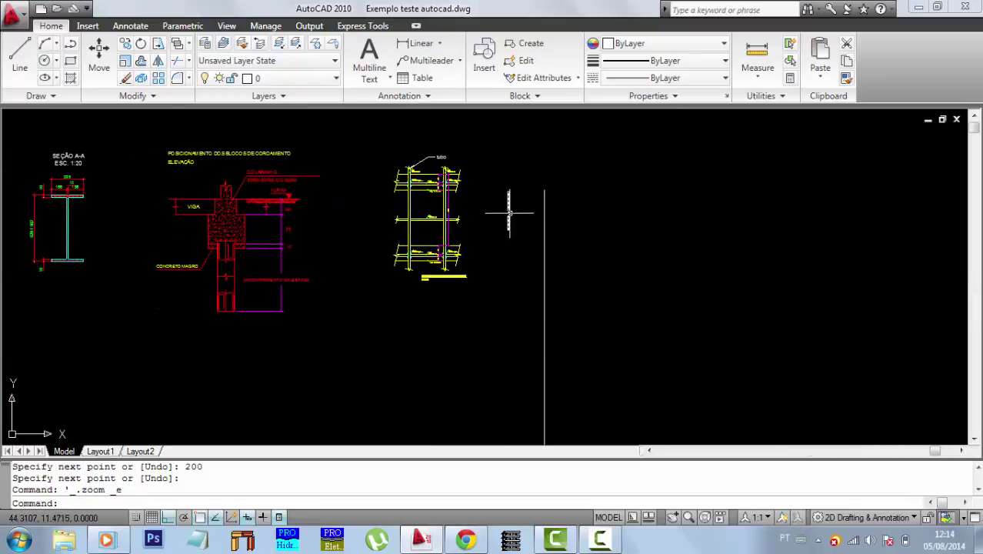
pyautogui.scroll(3, 512, 218)
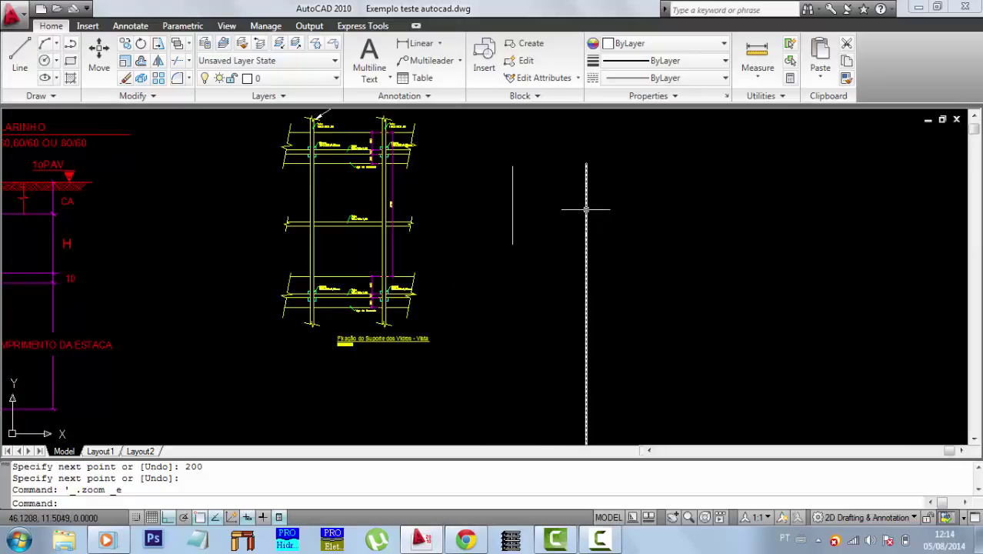
pyautogui.moveTo(586, 208)
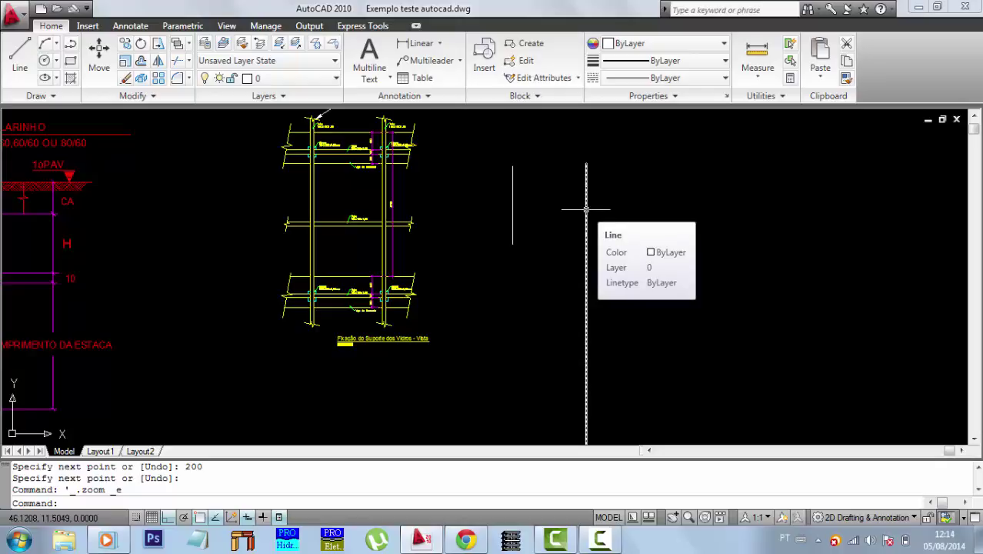
# - Erase the 200-unit vertical line
pyautogui.click(619, 211)
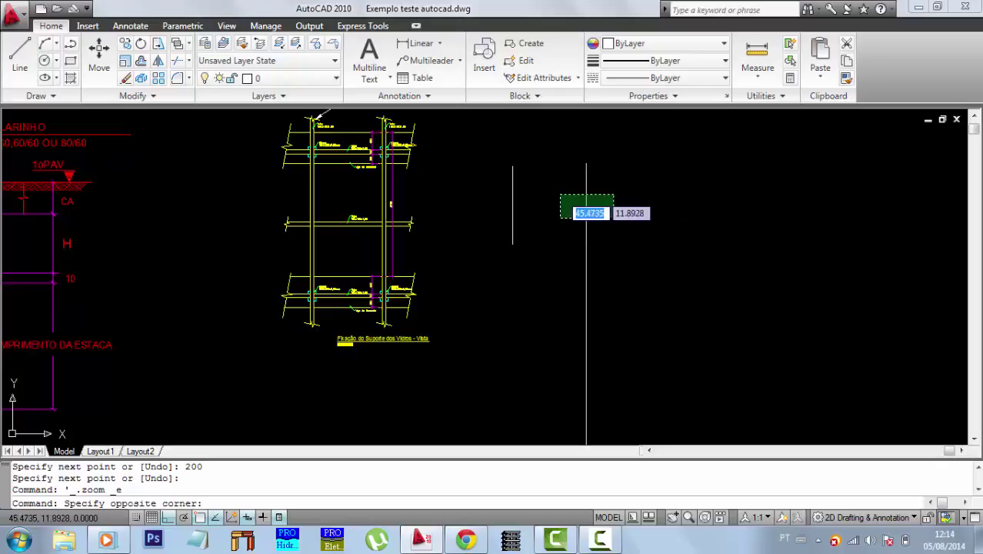
pyautogui.click(565, 203)
pyautogui.press('Delete')
# - Review the drawing views from SEÇÃO A-A onward and inspect the scale note below the glass support view's title
pyautogui.scroll(-5, 561, 204)
pyautogui.scroll(5, 385, 177)
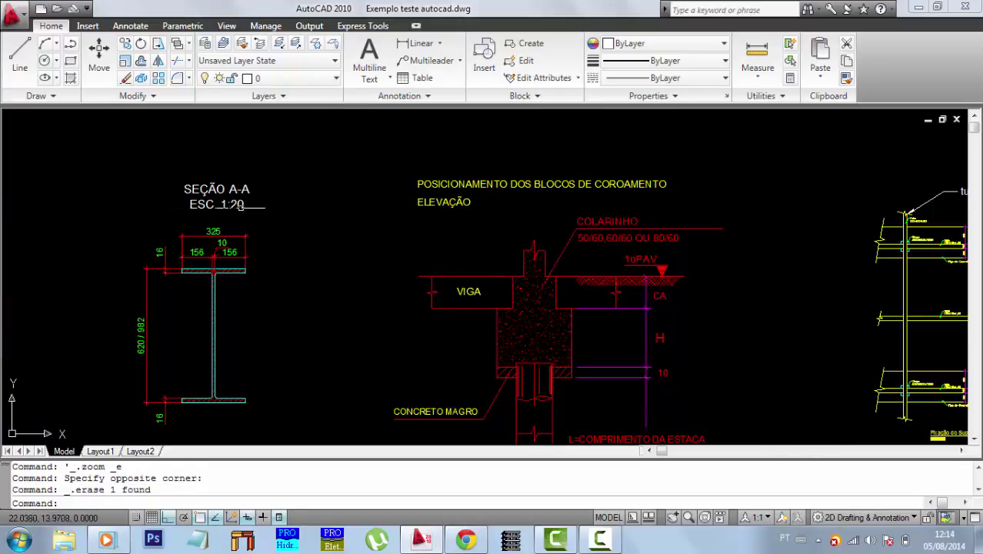
pyautogui.moveTo(461, 318); pyautogui.dragTo(304, 287, button='middle')
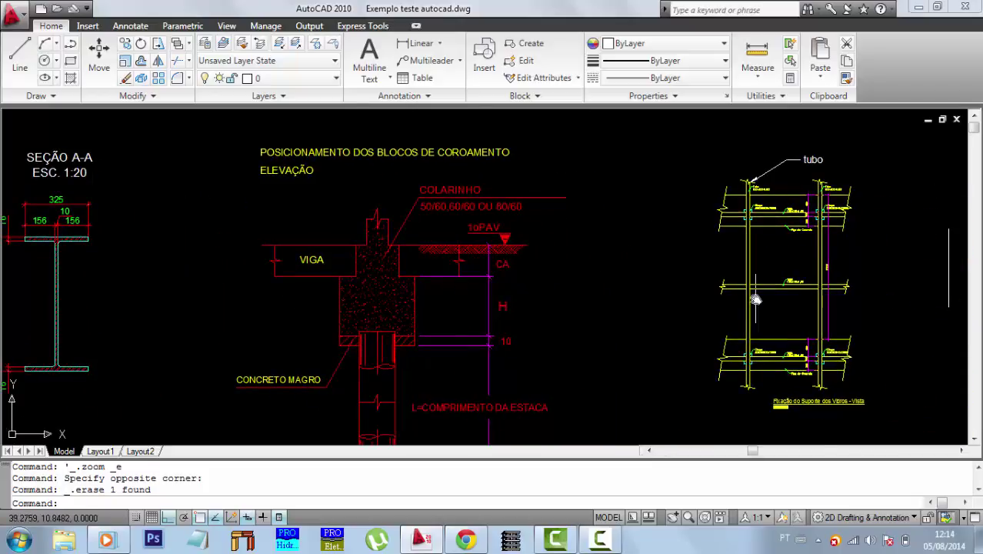
pyautogui.moveTo(954, 285)
pyautogui.mouseDown(button='middle')
pyautogui.moveTo(747, 279)
pyautogui.moveTo(631, 293)
pyautogui.moveTo(534, 274)
pyautogui.mouseUp(button='middle')
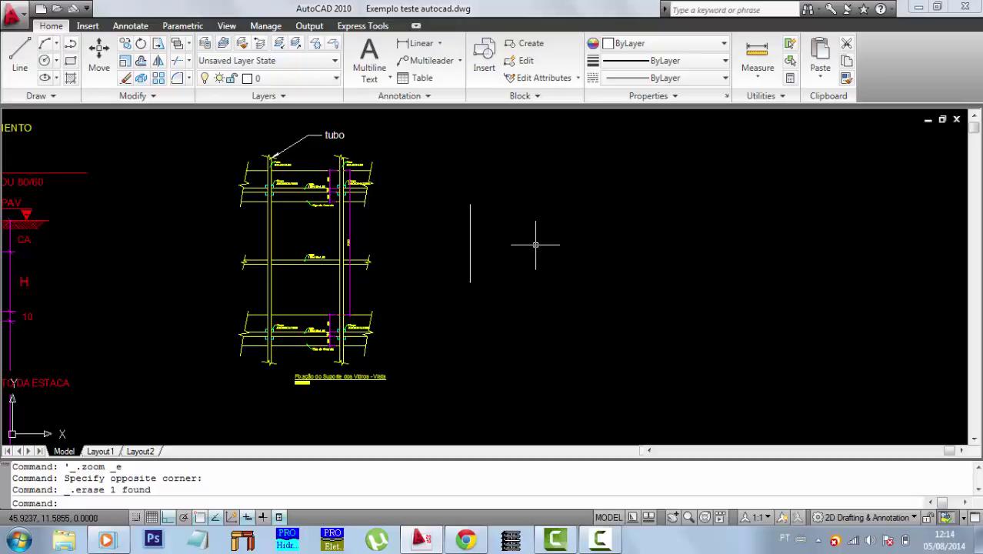
pyautogui.scroll(3, 306, 385)
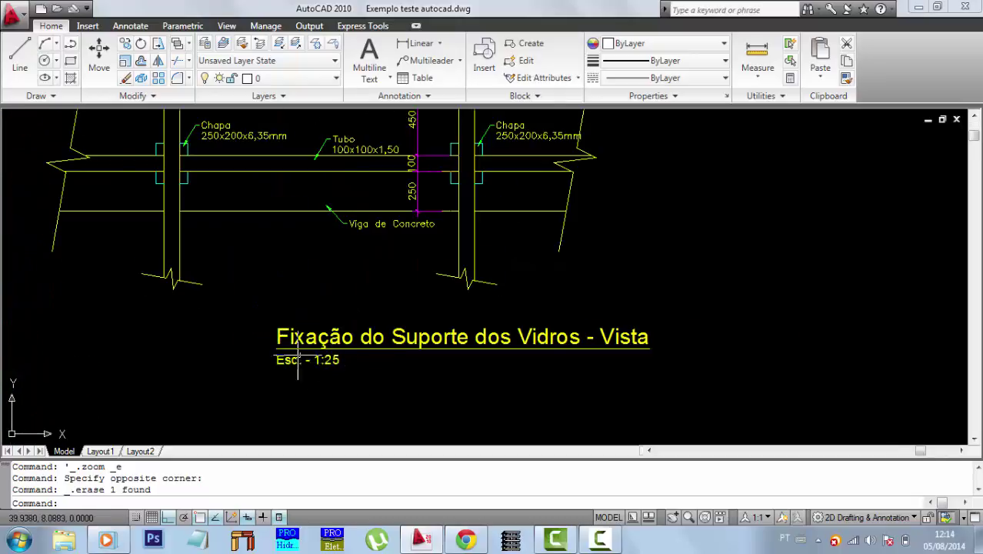
pyautogui.scroll(2, 396, 375)
pyautogui.click(239, 350)
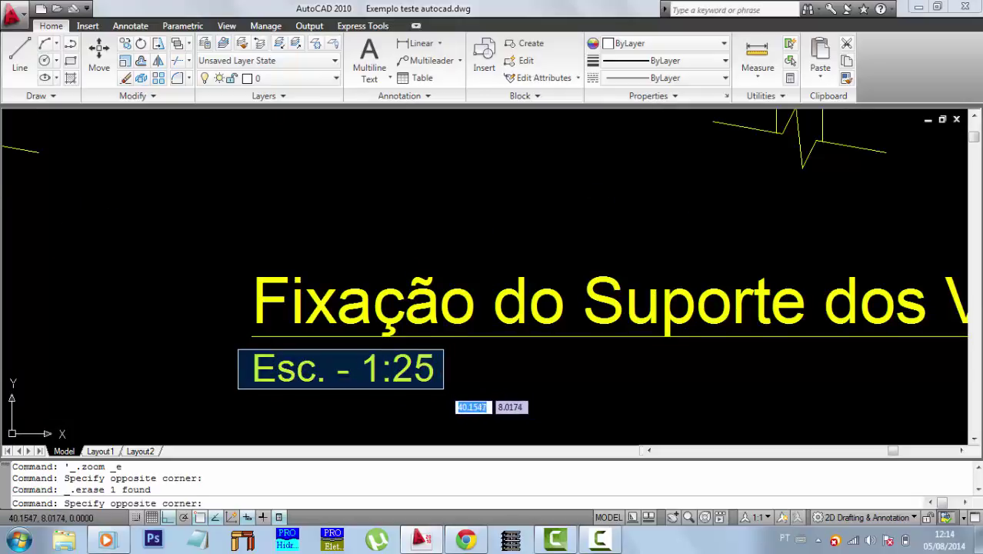
pyautogui.click(444, 389)
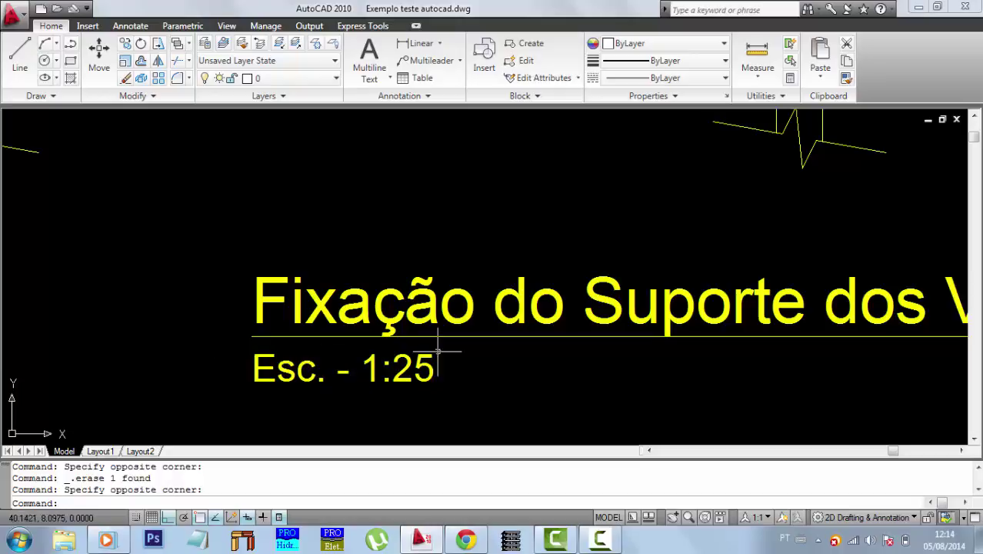
pyautogui.click(458, 392)
pyautogui.click(237, 342)
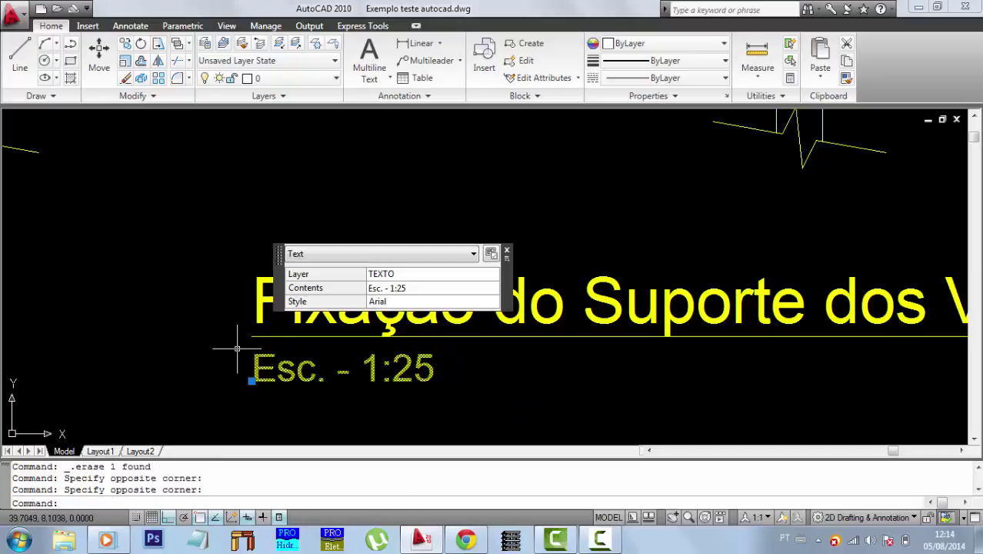
pyautogui.press('Escape')
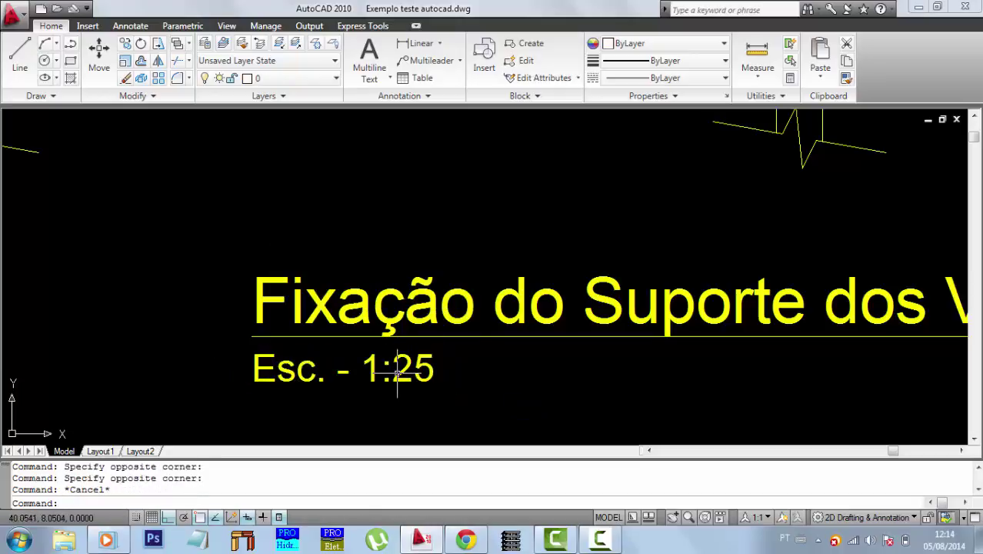
# - Compare the scale note of the glass support view with the short vertical line drawn beside it
pyautogui.scroll(-4, 374, 339)
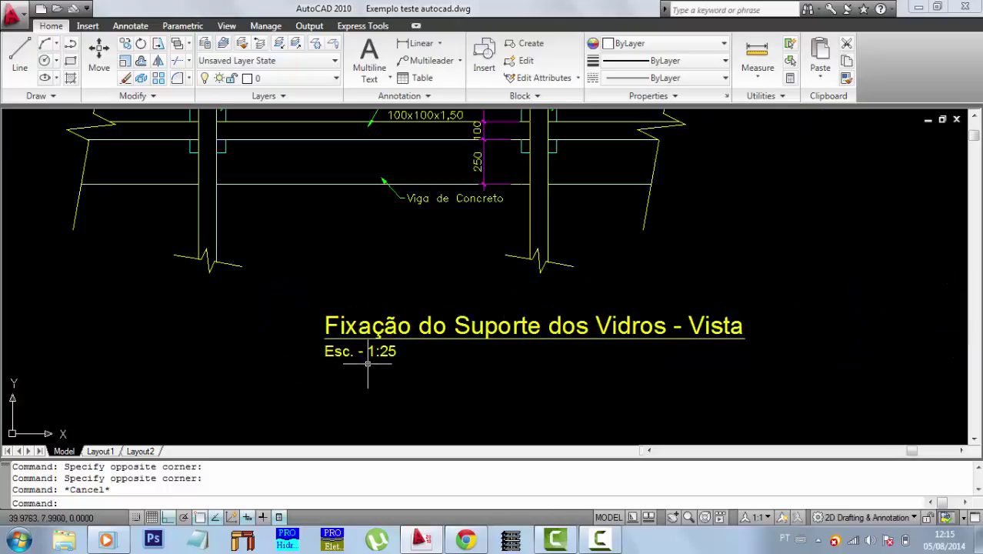
pyautogui.scroll(-4, 367, 363)
pyautogui.scroll(-2, 420, 359)
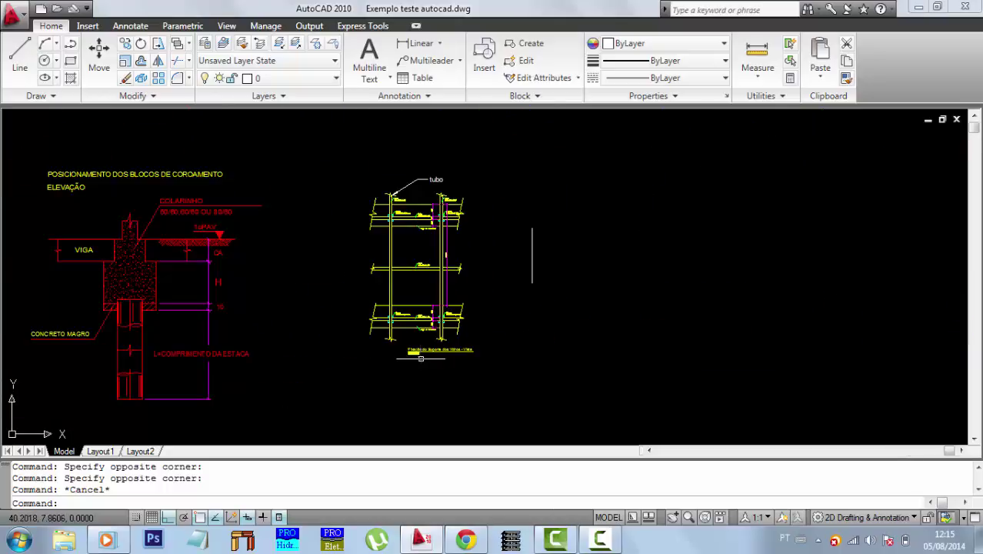
pyautogui.scroll(7, 388, 339)
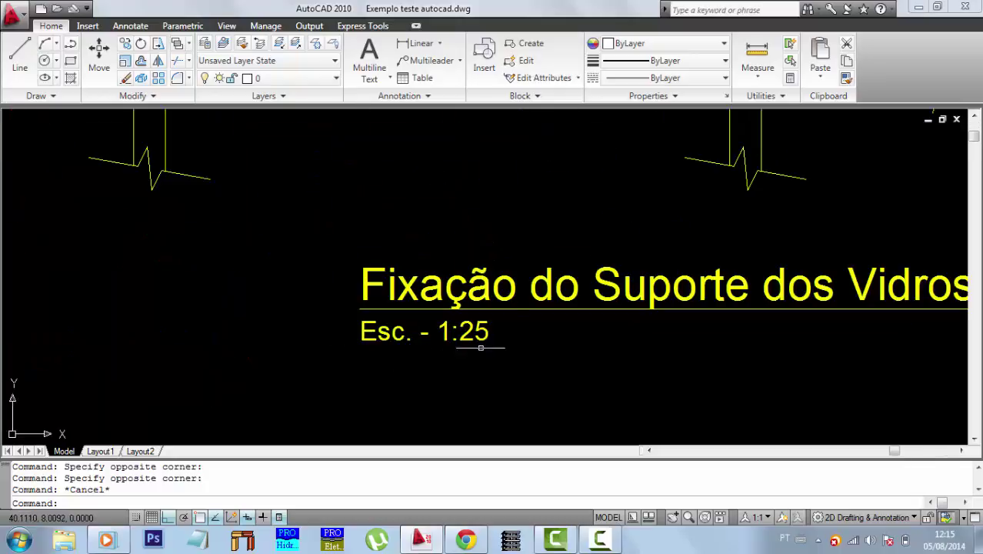
pyautogui.scroll(-8, 469, 332)
pyautogui.moveTo(709, 251); pyautogui.dragTo(562, 355, button='middle')
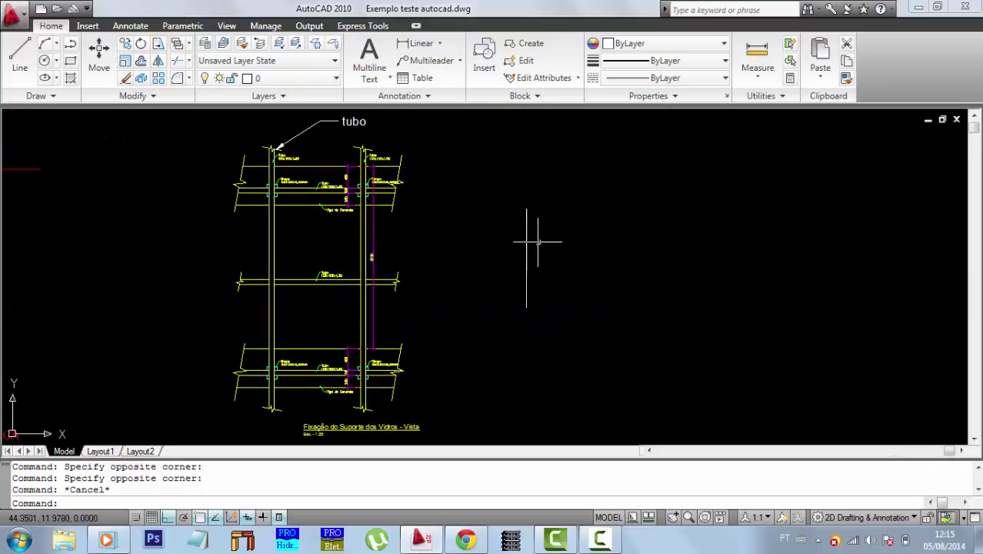
pyautogui.scroll(5, 527, 254)
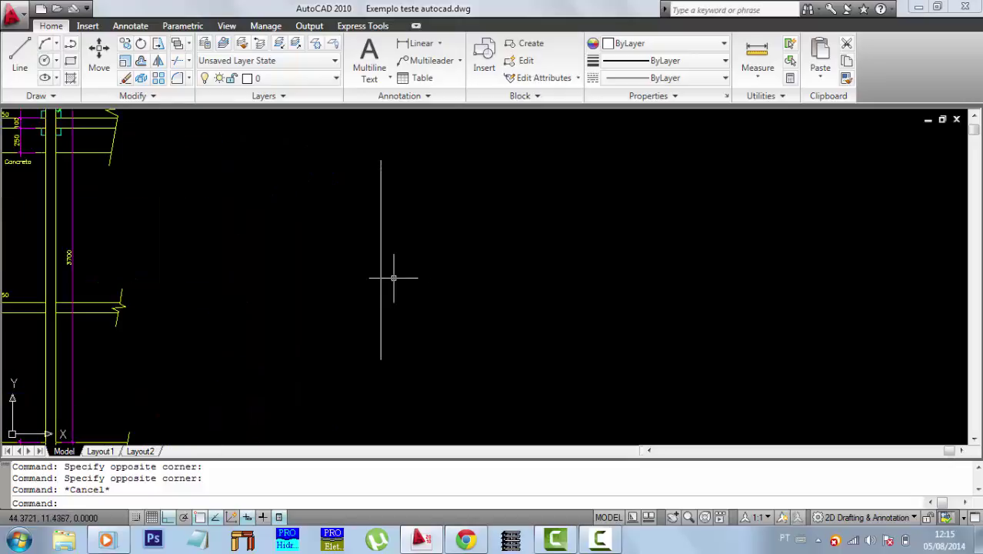
pyautogui.scroll(-3, 353, 303)
pyautogui.moveTo(353, 304); pyautogui.dragTo(585, 308, button='middle')
pyautogui.scroll(-3, 617, 262)
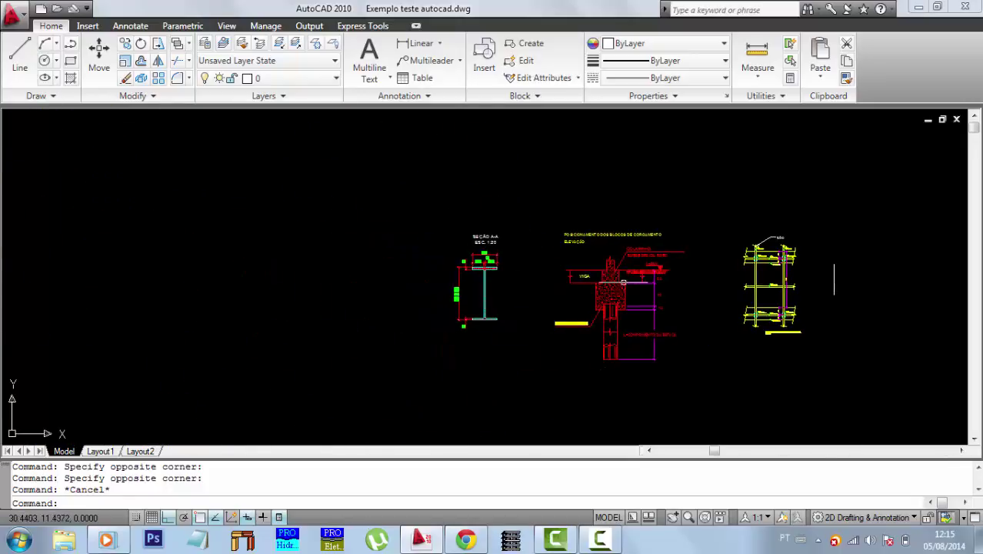
# - Examine the SEÇÃO A-A scale note together with the flange width dimensions of the steel profile
pyautogui.scroll(4, 501, 269)
pyautogui.scroll(2, 509, 231)
pyautogui.moveTo(531, 259); pyautogui.dragTo(376, 225, button='middle')
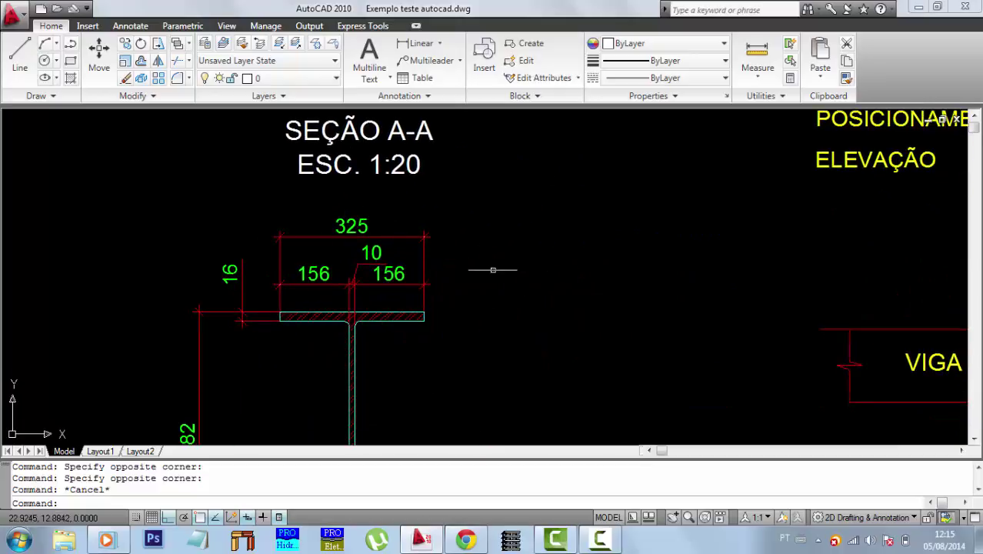
pyautogui.moveTo(427, 316); pyautogui.dragTo(366, 280, button='middle')
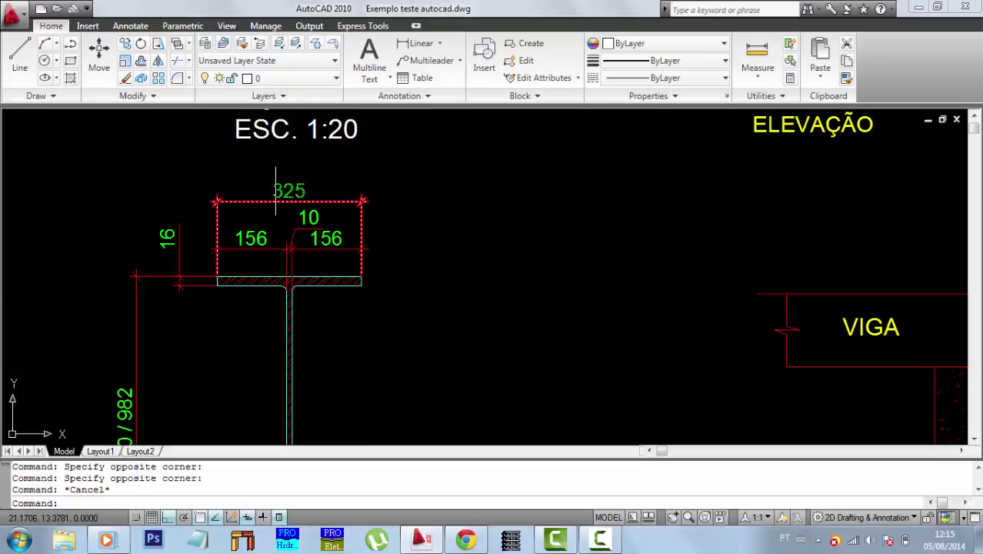
pyautogui.moveTo(296, 279); pyautogui.dragTo(302, 216, button='middle')
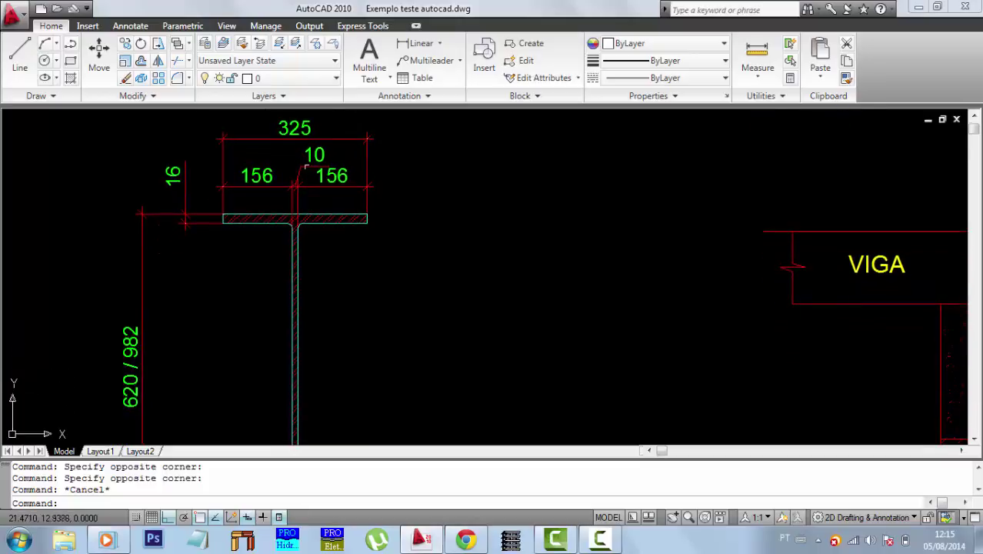
pyautogui.moveTo(306, 165); pyautogui.dragTo(310, 194, button='middle')
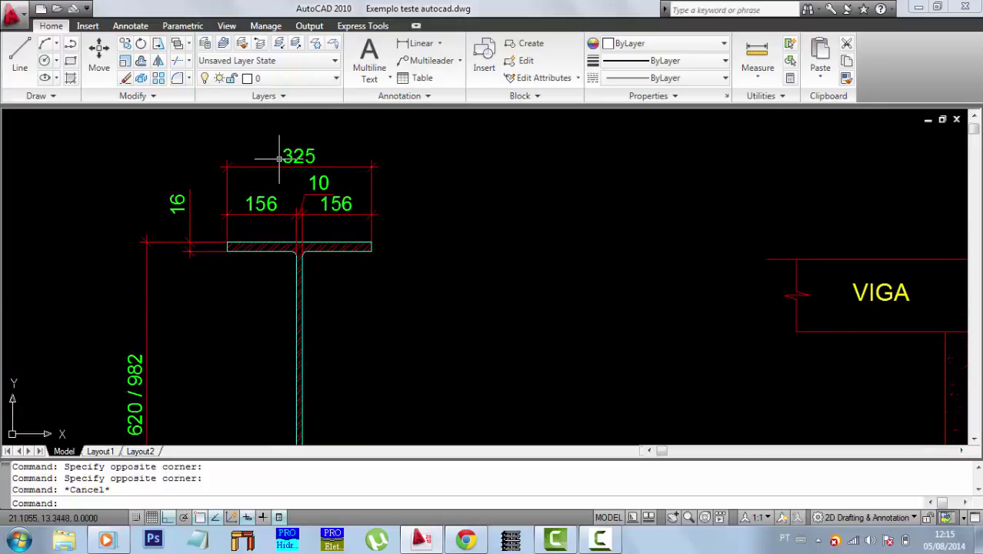
pyautogui.scroll(2, 279, 159)
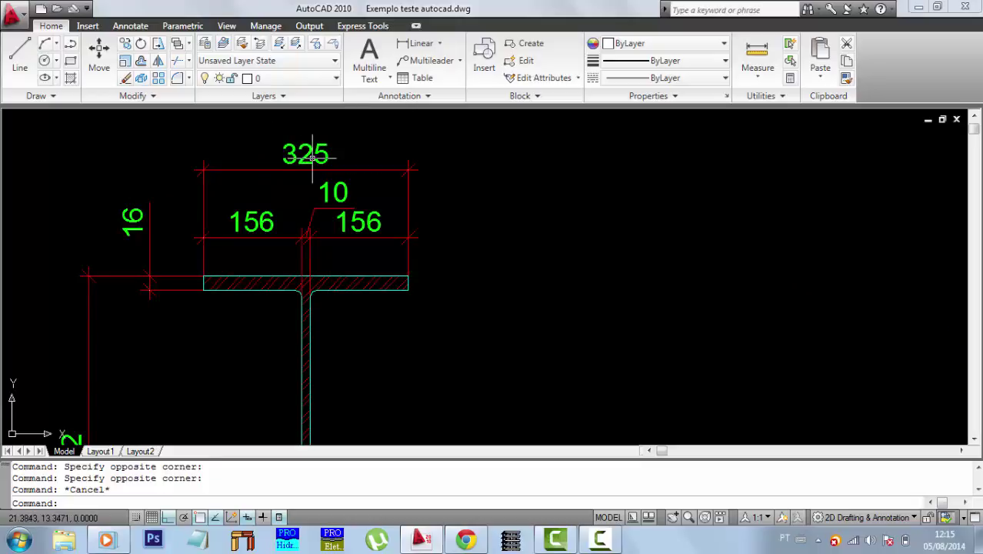
# - Inspect the overall flange width dimension of the steel profile against the scale stated in the SEÇÃO A-A title
pyautogui.scroll(3, 268, 157)
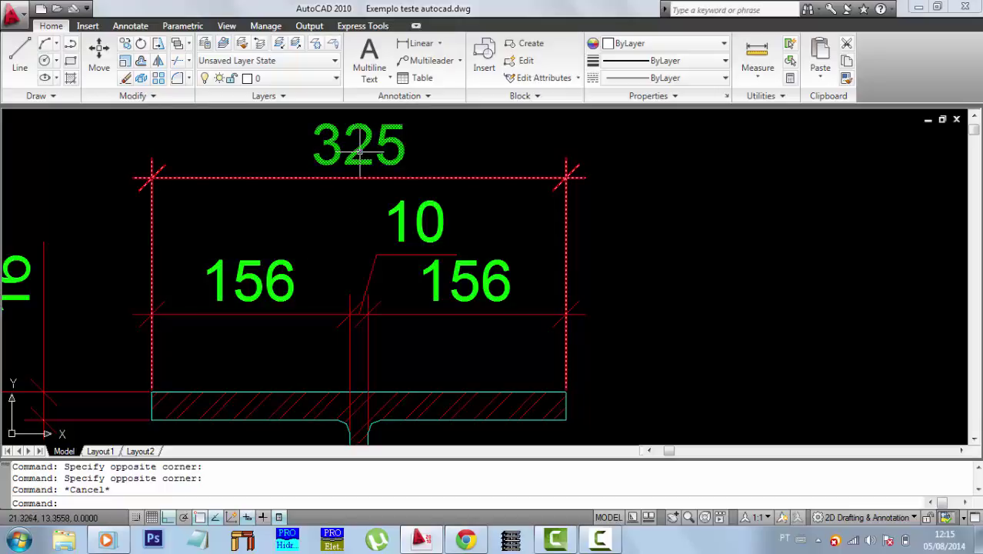
pyautogui.scroll(-6, 343, 184)
pyautogui.scroll(1, 331, 184)
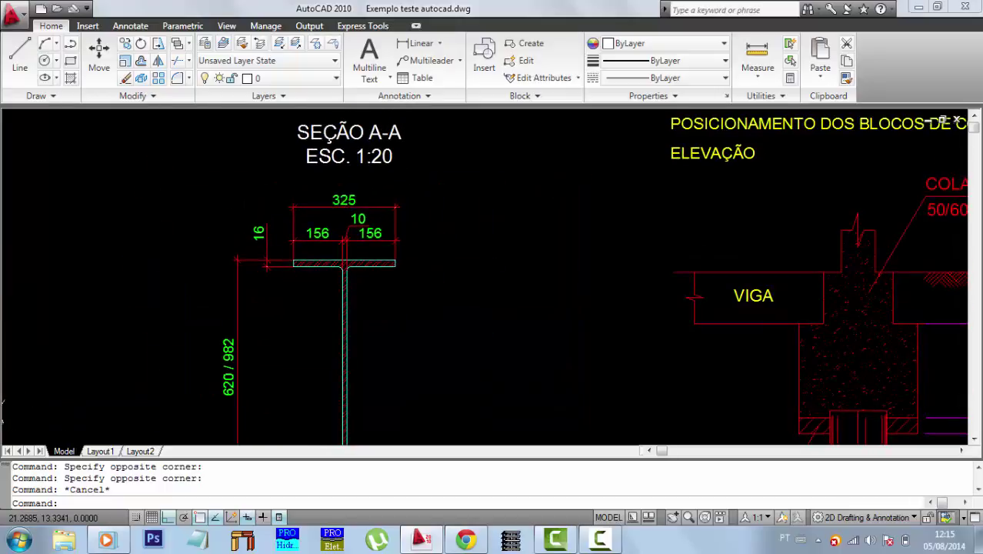
pyautogui.scroll(5, 335, 200)
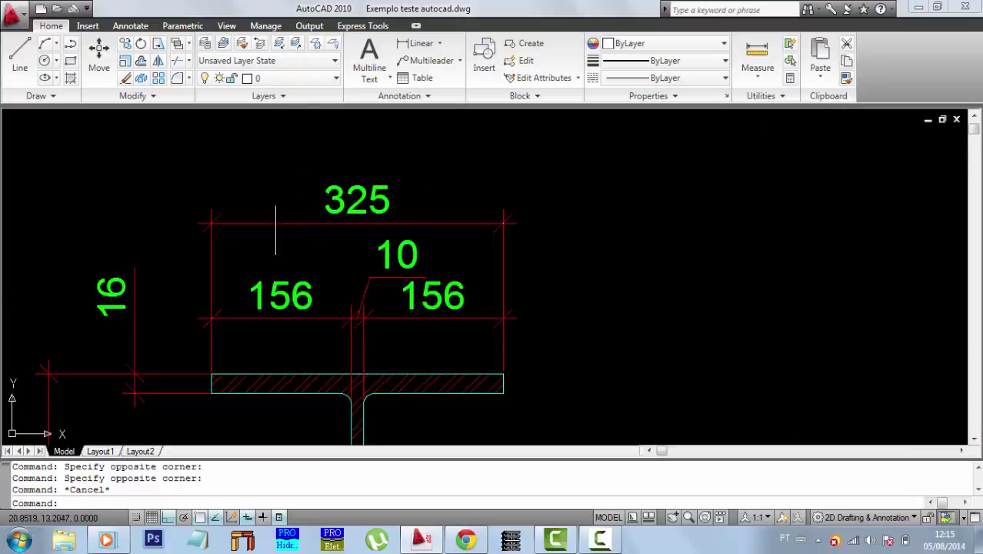
pyautogui.scroll(-6, 276, 230)
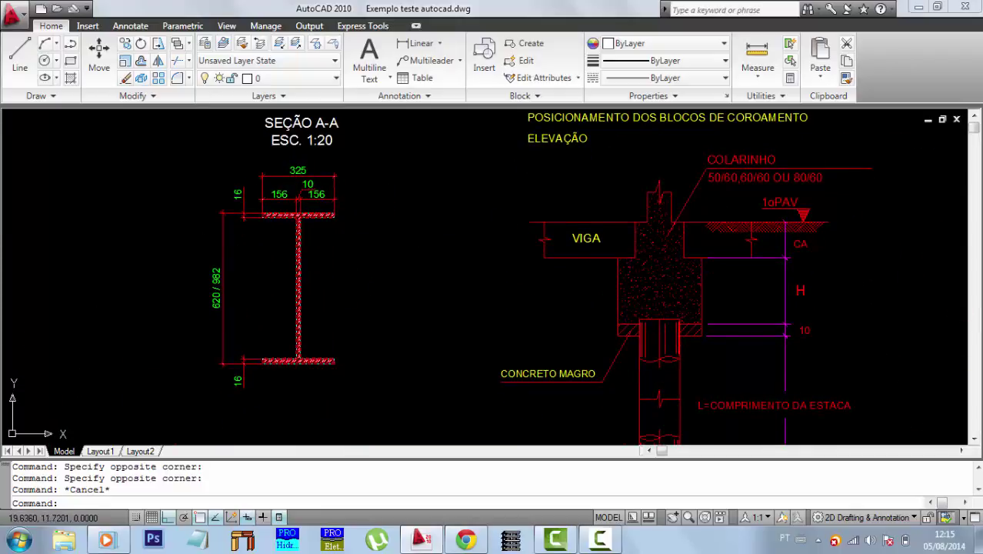
# - Examine the vertical dimensions and the tube and plate labels at the upper beam of the glass support view
pyautogui.moveTo(778, 327)
pyautogui.mouseDown(button='middle')
pyautogui.moveTo(731, 316)
pyautogui.moveTo(534, 220)
pyautogui.mouseUp(button='middle')
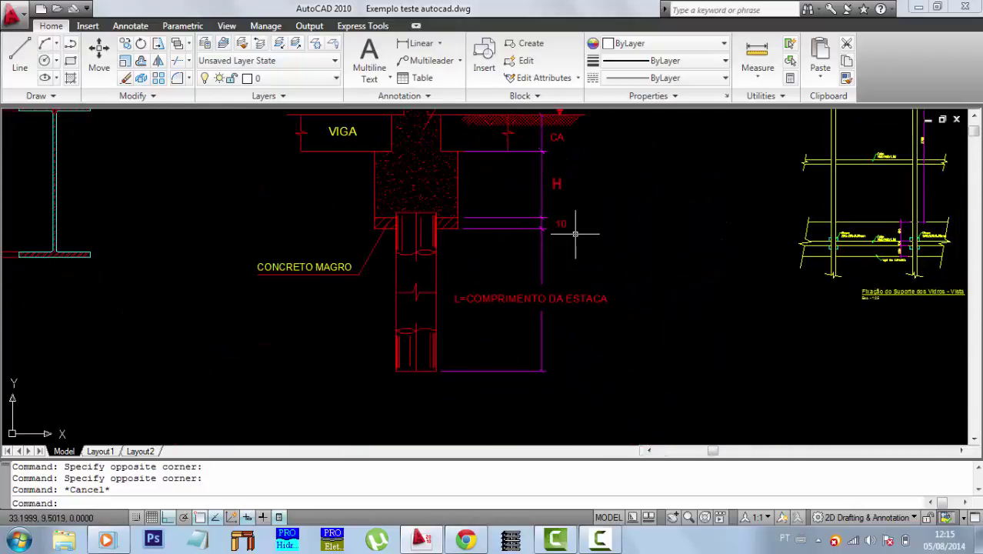
pyautogui.moveTo(677, 242); pyautogui.dragTo(428, 311, button='middle')
pyautogui.moveTo(685, 251); pyautogui.dragTo(570, 307, button='middle')
pyautogui.scroll(2, 576, 267)
pyautogui.moveTo(555, 197); pyautogui.dragTo(548, 267, button='middle')
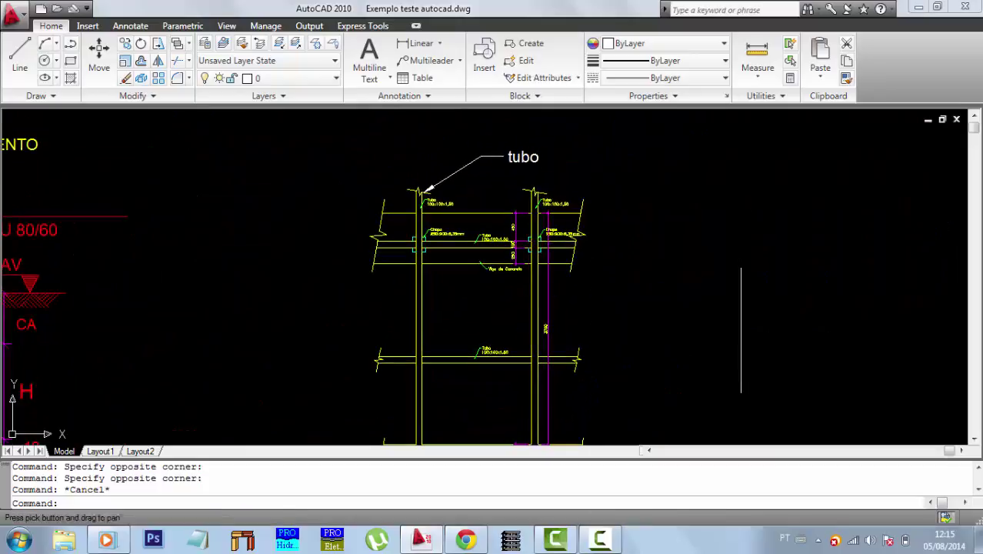
pyautogui.scroll(5, 537, 243)
pyautogui.moveTo(464, 281); pyautogui.dragTo(514, 290, button='middle')
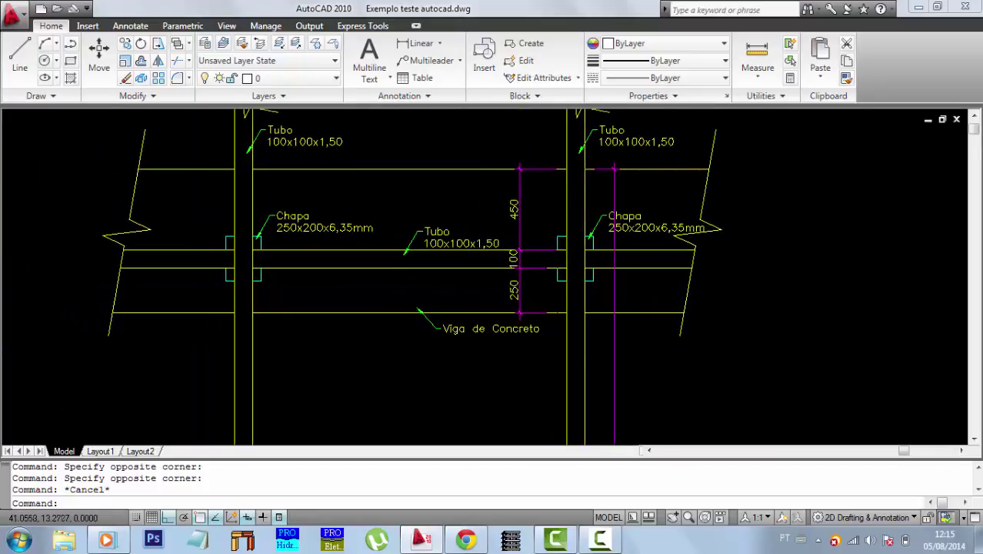
pyautogui.scroll(2, 619, 288)
pyautogui.moveTo(620, 288); pyautogui.dragTo(623, 302, button='middle')
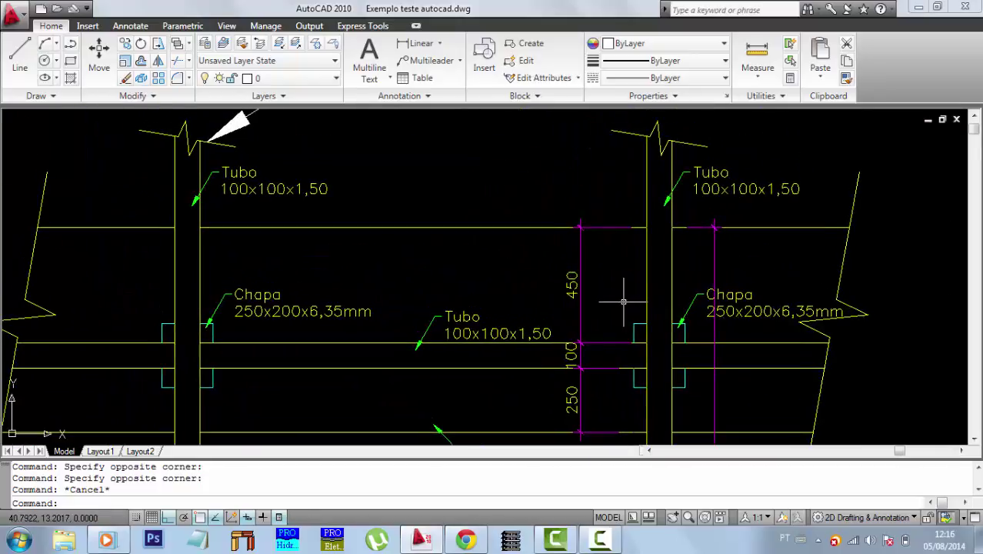
# - Erase the short vertical test line beside the glass support view
pyautogui.scroll(-6, 623, 302)
pyautogui.moveTo(623, 302); pyautogui.dragTo(617, 267, button='middle')
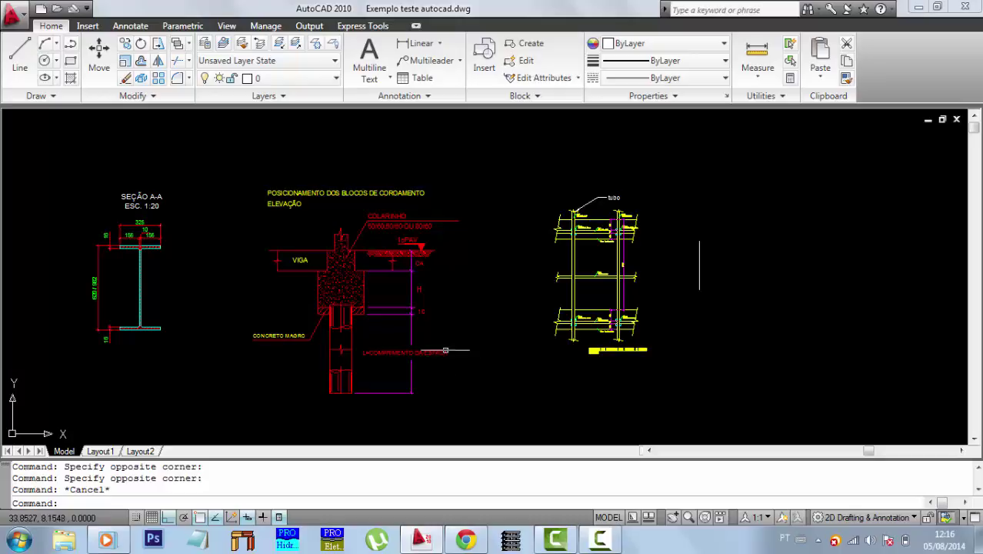
pyautogui.click(714, 300)
pyautogui.click(687, 236)
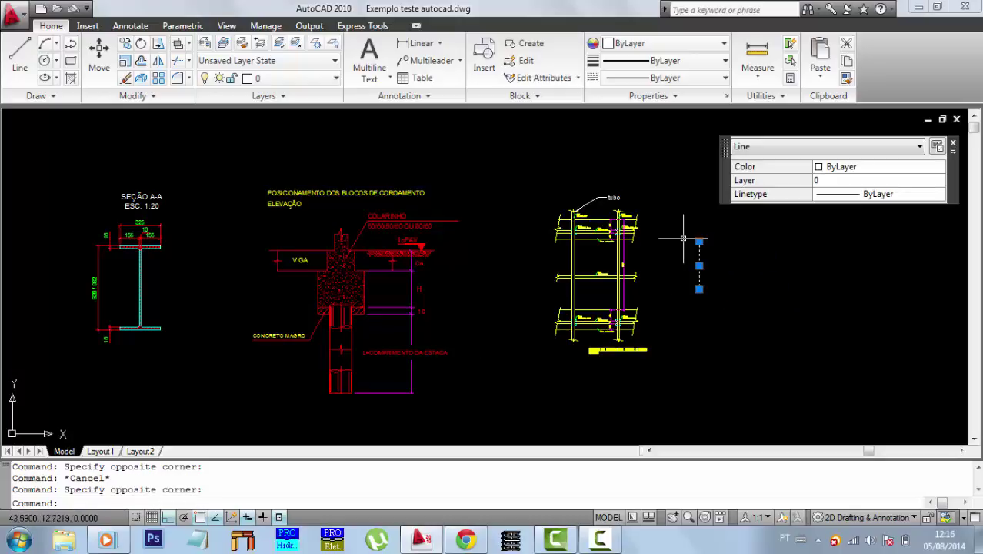
pyautogui.press('Delete')
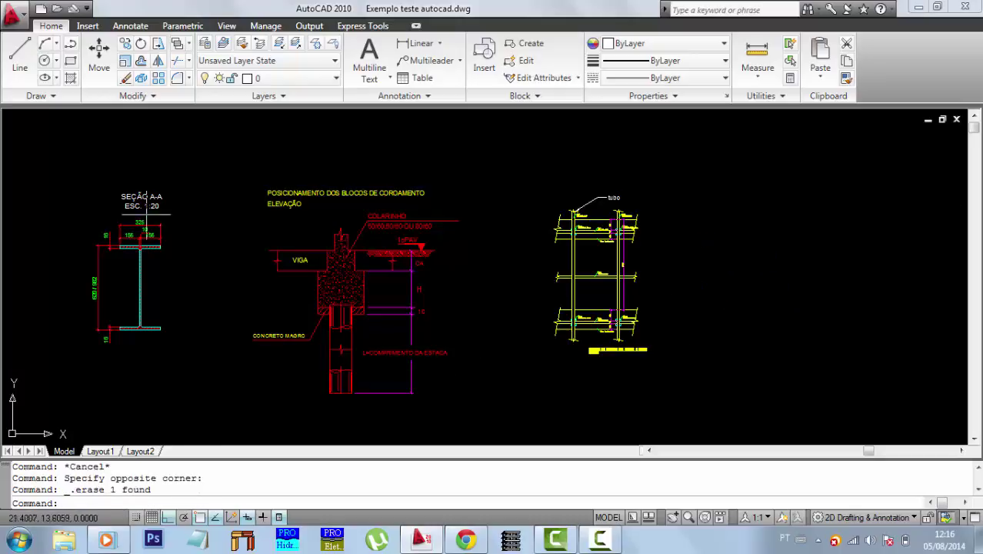
# - Review the SEÇÃO A-A title and dimensions once more, along with the pile cap elevation and glass support view
pyautogui.scroll(5, 107, 226)
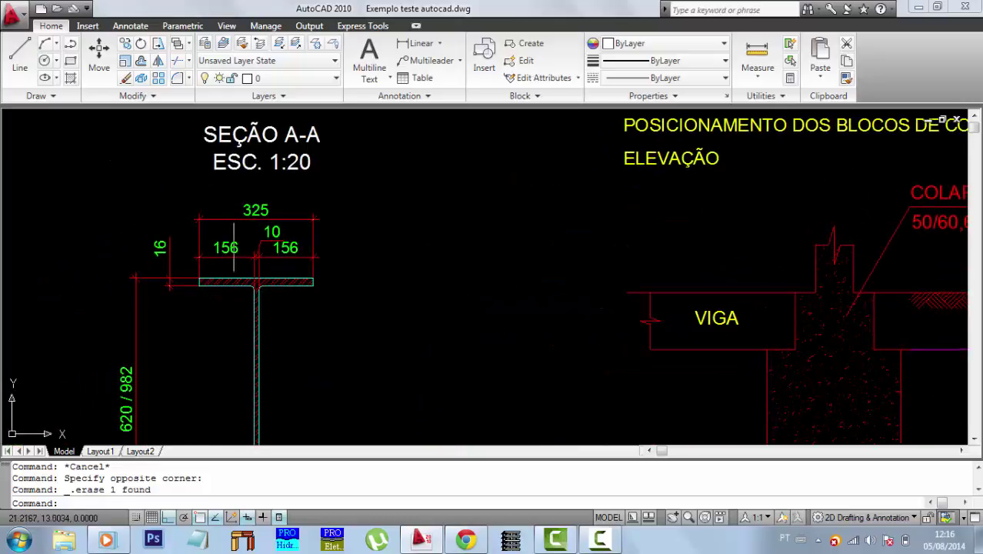
pyautogui.moveTo(378, 275)
pyautogui.mouseDown(button='middle')
pyautogui.moveTo(405, 225)
pyautogui.moveTo(335, 223)
pyautogui.mouseUp(button='middle')
pyautogui.scroll(-2, 393, 214)
pyautogui.moveTo(390, 242)
pyautogui.mouseDown(button='middle')
pyautogui.moveTo(405, 265)
pyautogui.moveTo(280, 245)
pyautogui.mouseUp(button='middle')
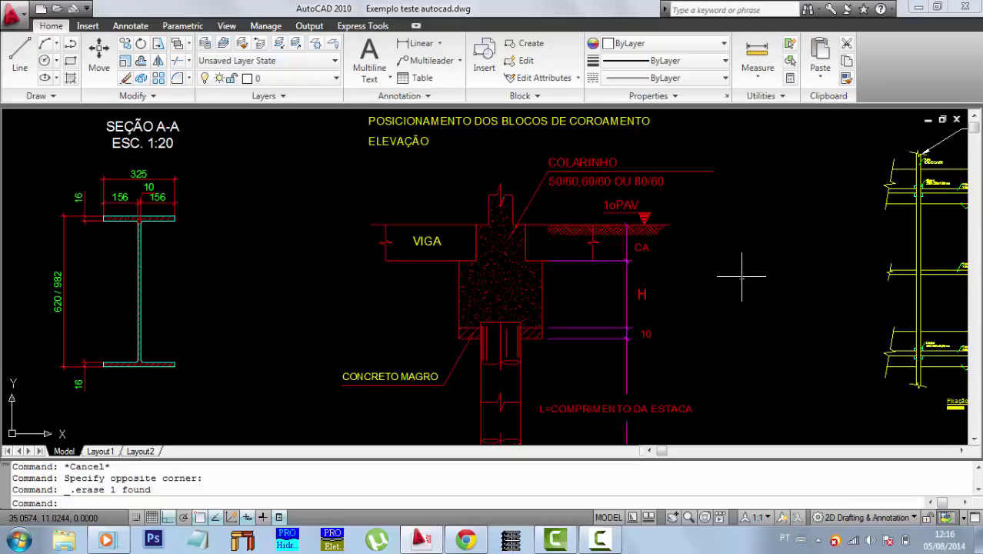
pyautogui.moveTo(741, 279); pyautogui.dragTo(714, 283, button='middle')
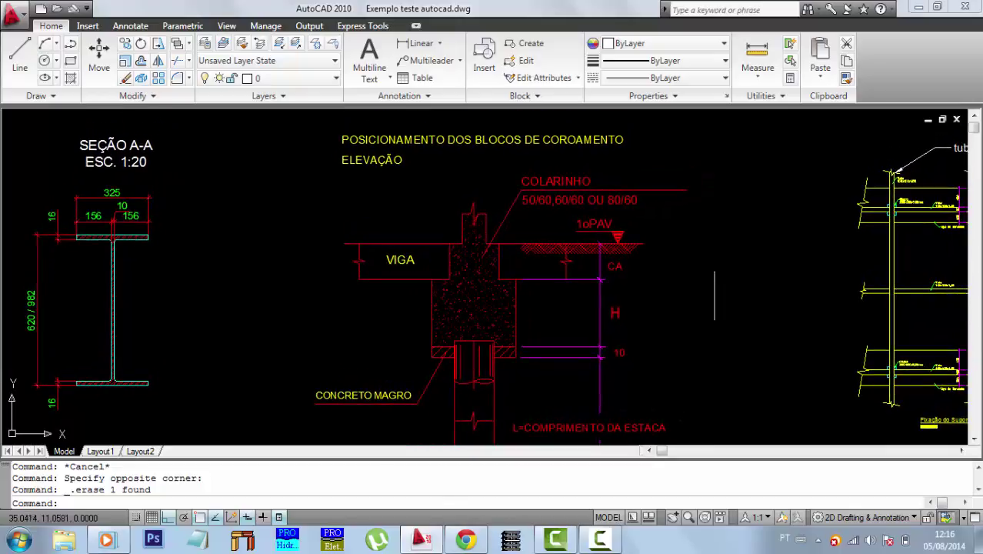
pyautogui.scroll(-4, 715, 286)
pyautogui.scroll(3, 716, 287)
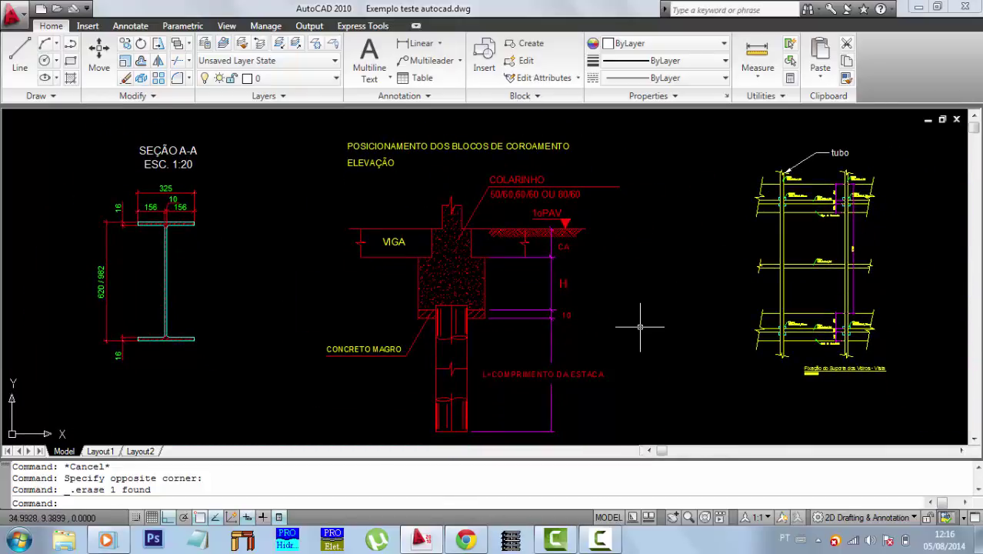
pyautogui.moveTo(689, 324); pyautogui.dragTo(690, 304, button='middle')
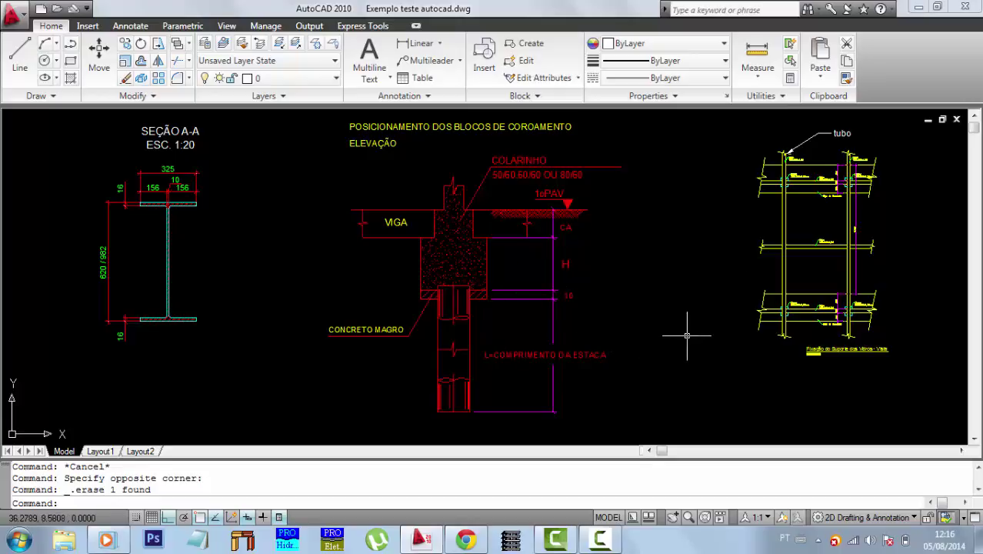
pyautogui.moveTo(685, 309); pyautogui.dragTo(683, 315, button='middle')
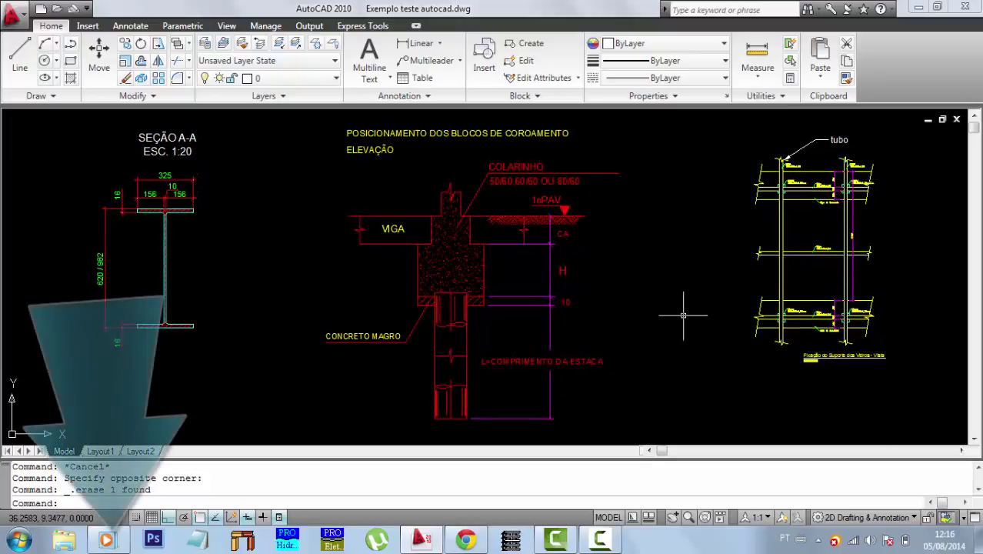